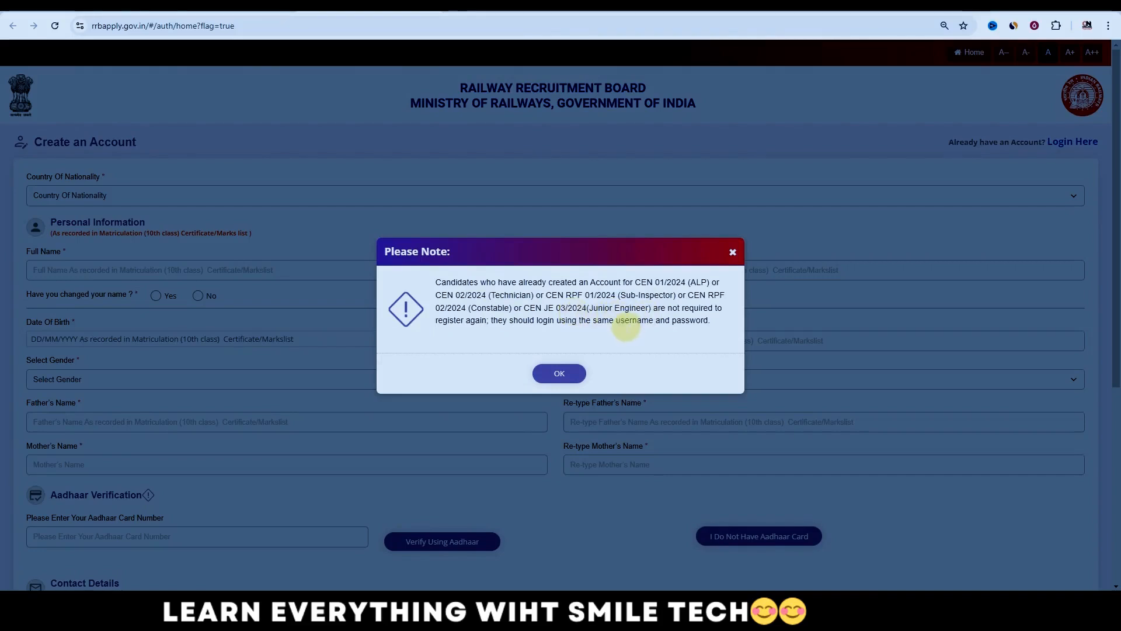
# Step: Dismiss the notice for candidates with existing accounts and open the login page for registered users
pyautogui.moveTo(625, 326); pyautogui.dragTo(681, 321)
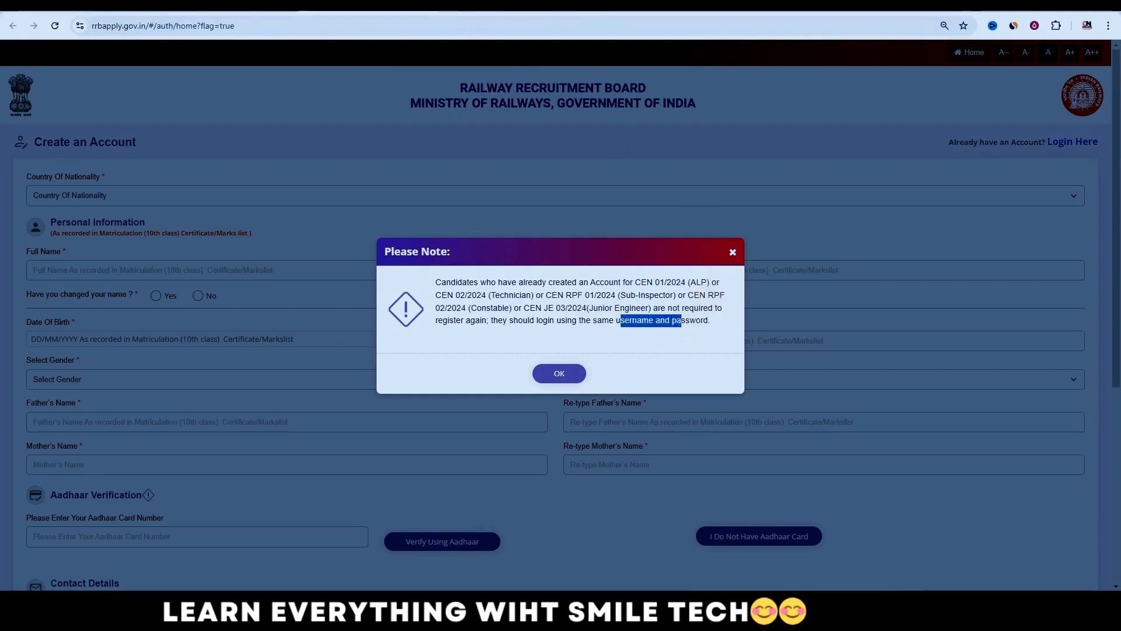
pyautogui.click(562, 373)
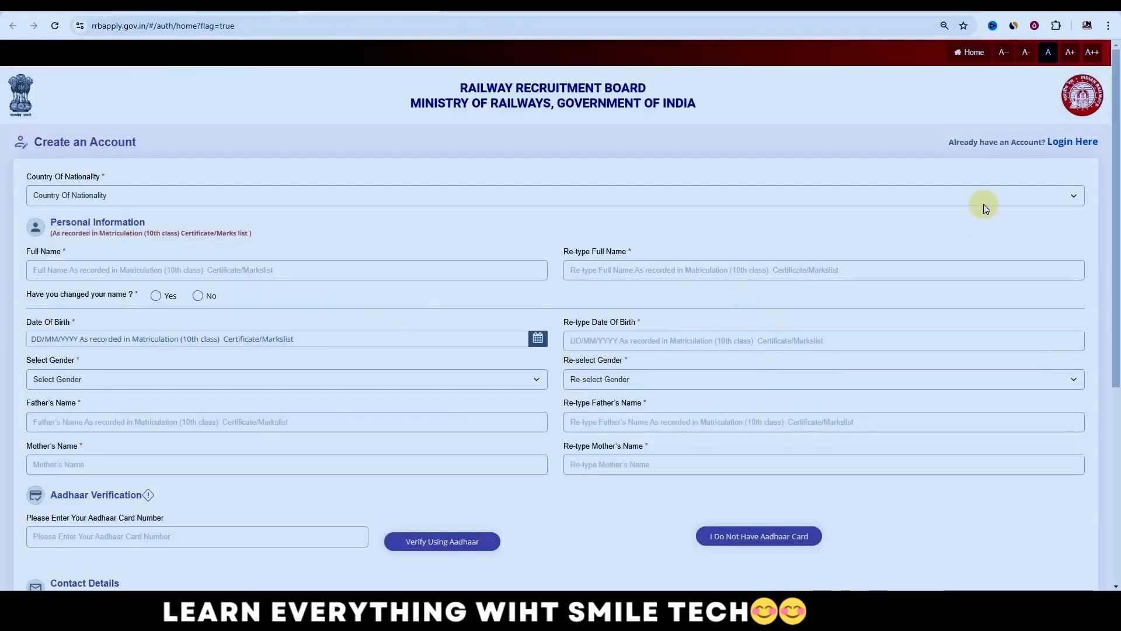
pyautogui.moveTo(954, 147); pyautogui.dragTo(1081, 147)
pyautogui.click(1081, 145)
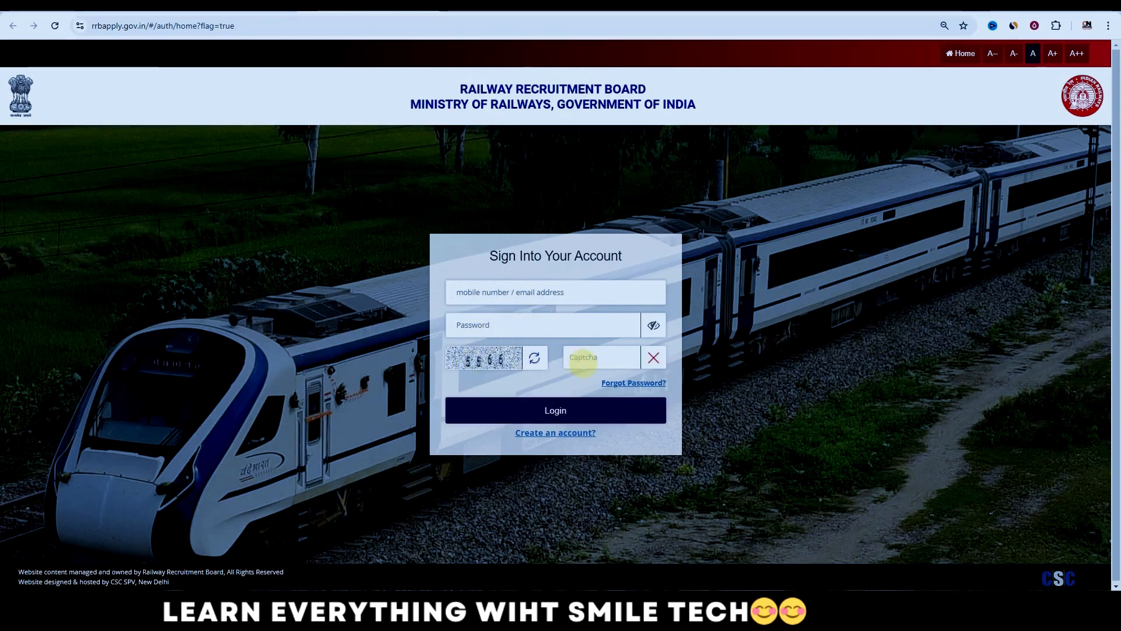
pyautogui.click(631, 383)
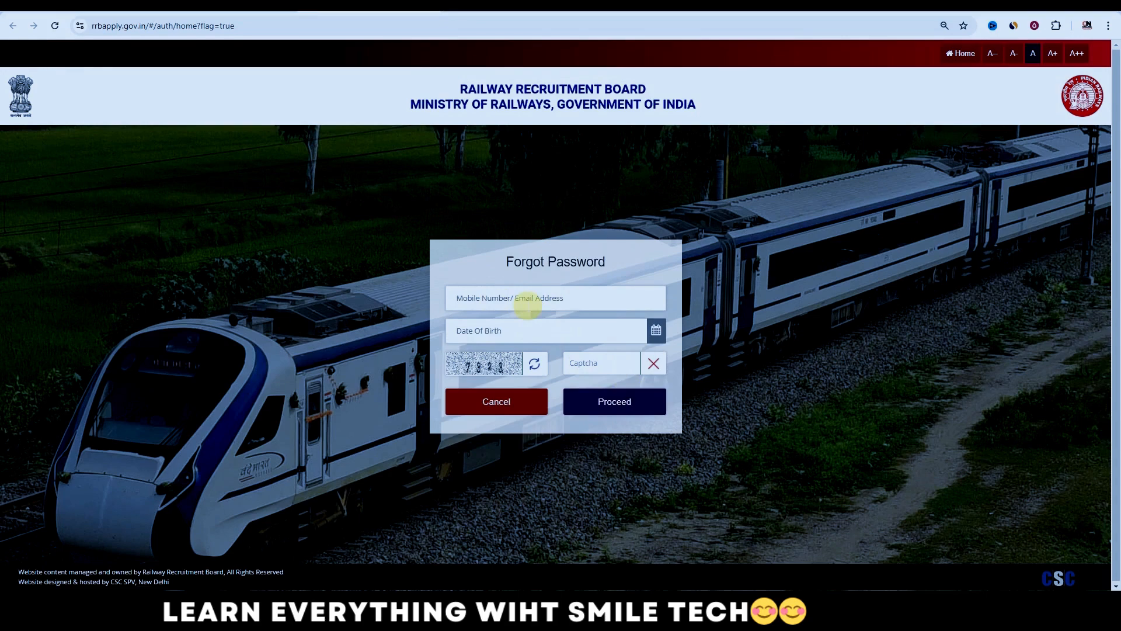
pyautogui.click(656, 331)
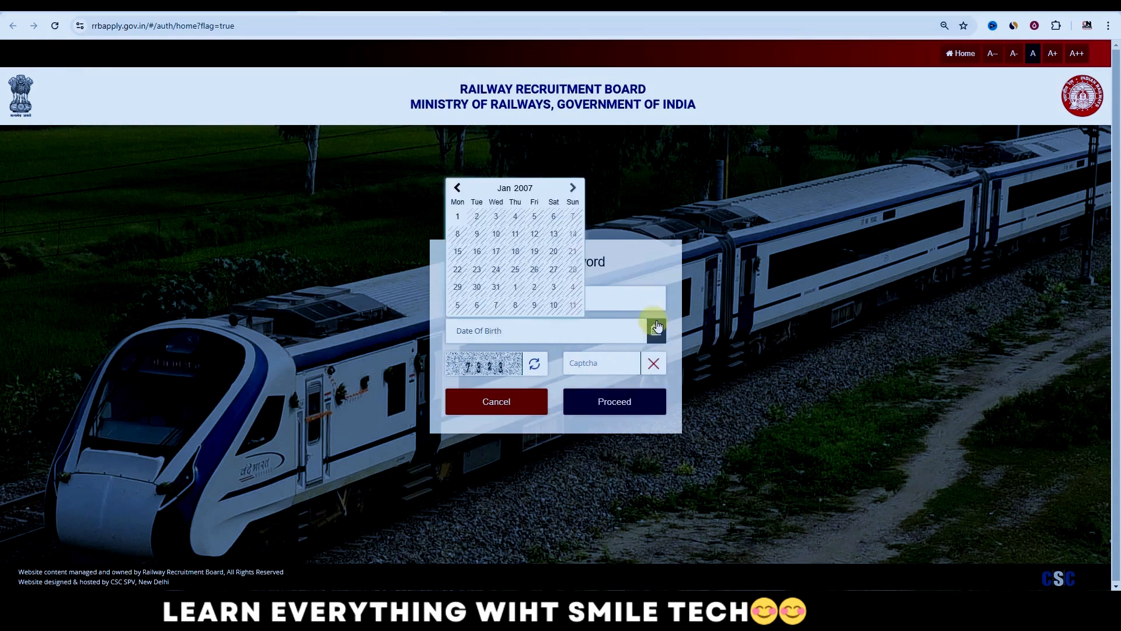
pyautogui.click(517, 187)
pyautogui.click(515, 188)
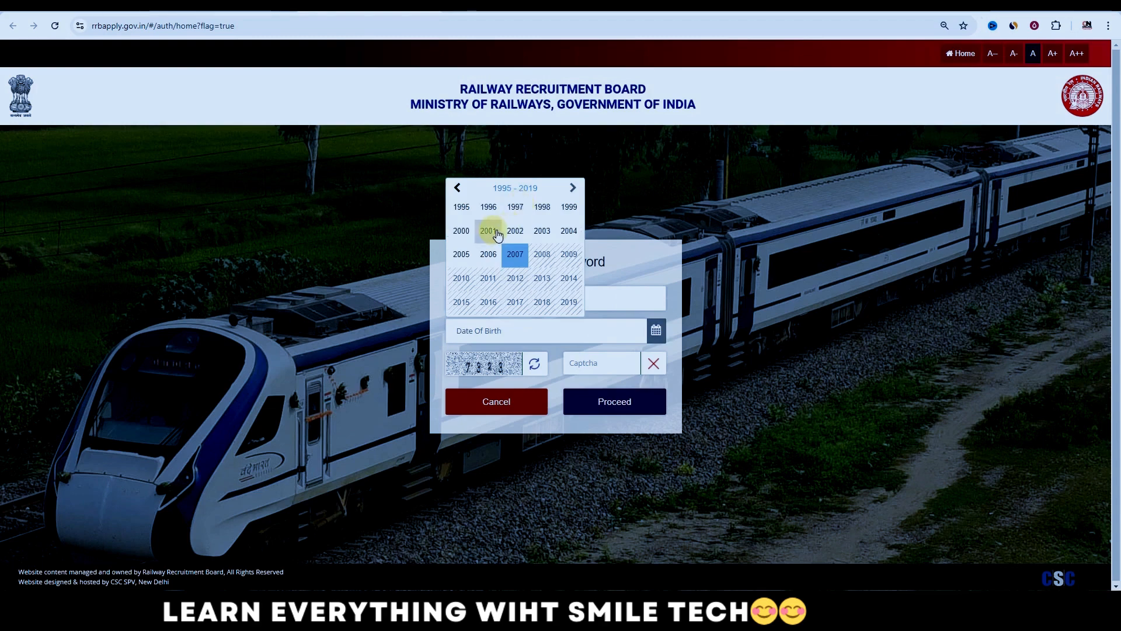
pyautogui.click(494, 233)
pyautogui.click(497, 219)
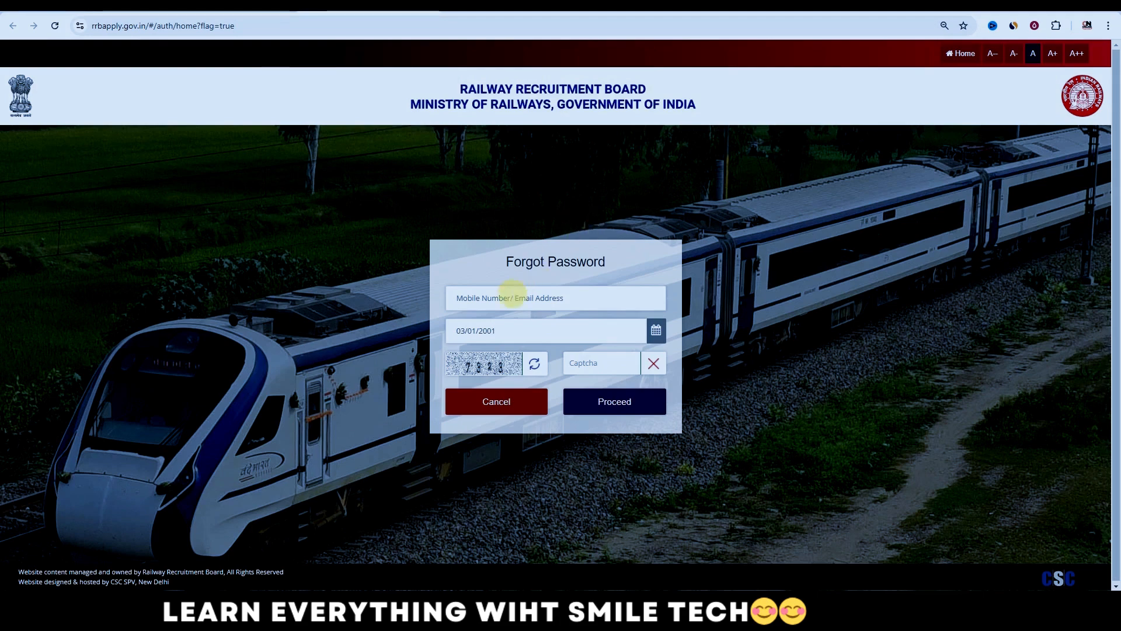
pyautogui.click(512, 401)
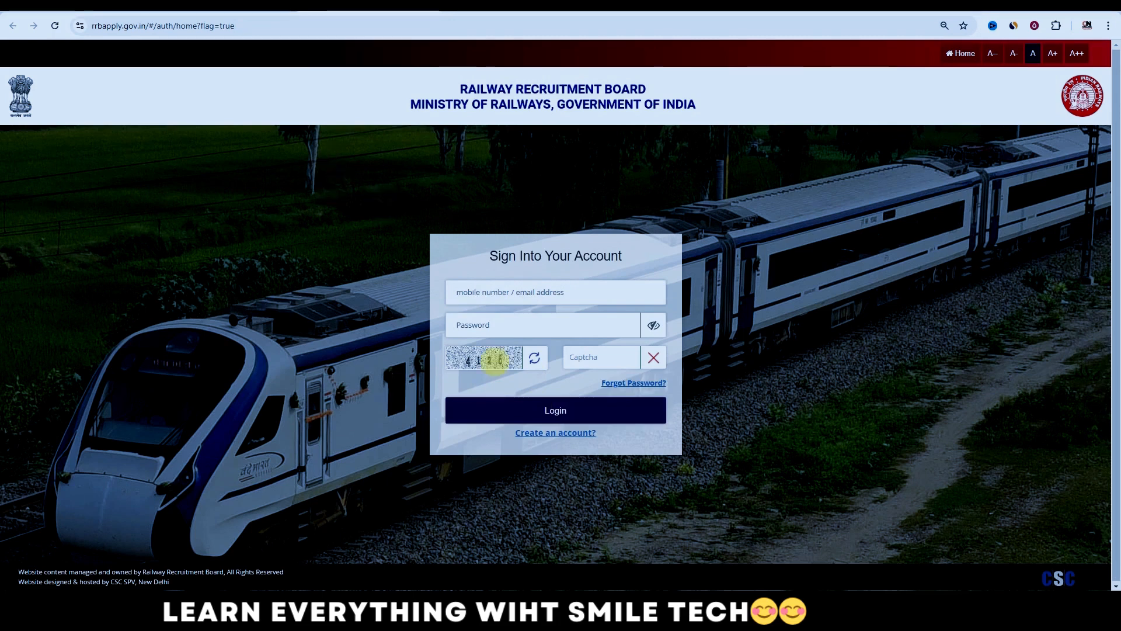
# Step: Return to the account creation form and dismiss the notice about existing accounts
pyautogui.click(542, 435)
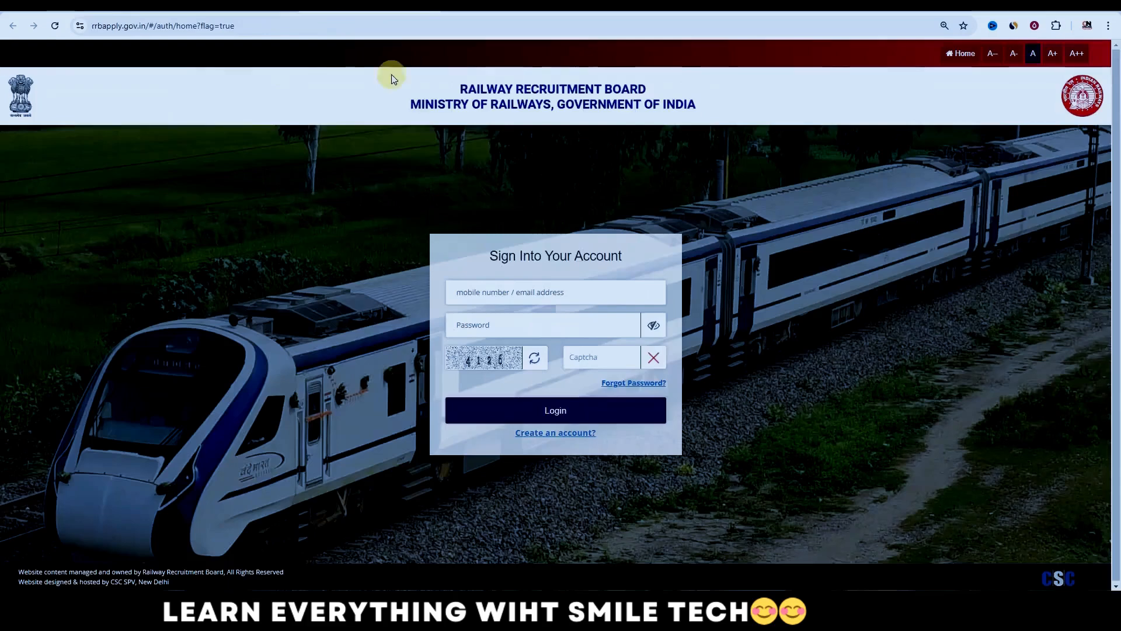
pyautogui.click(545, 435)
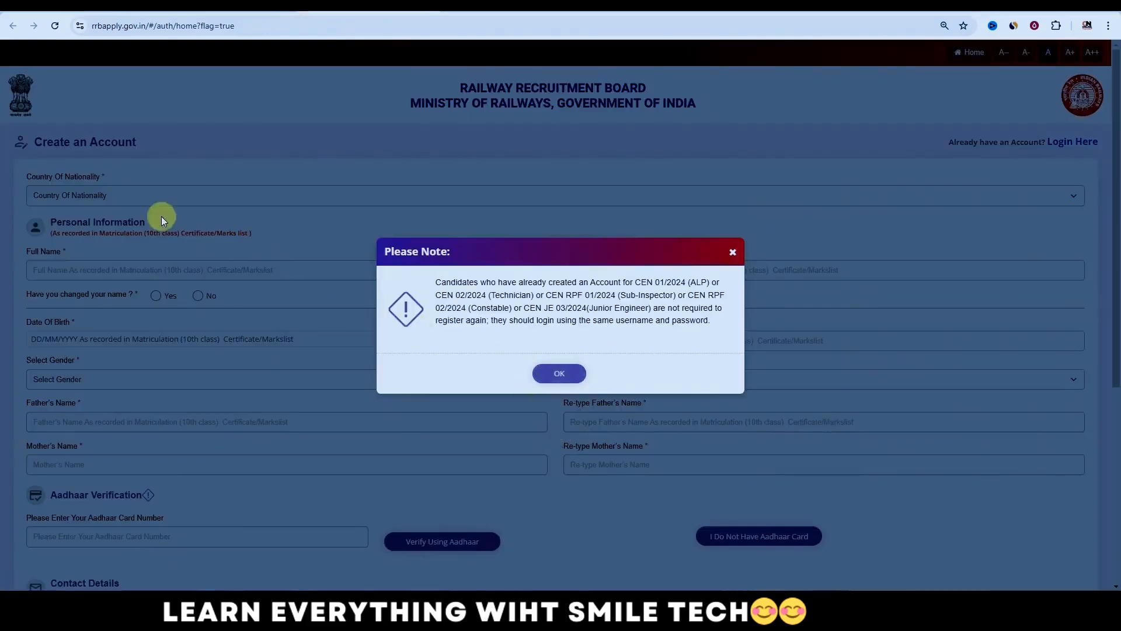
pyautogui.click(562, 378)
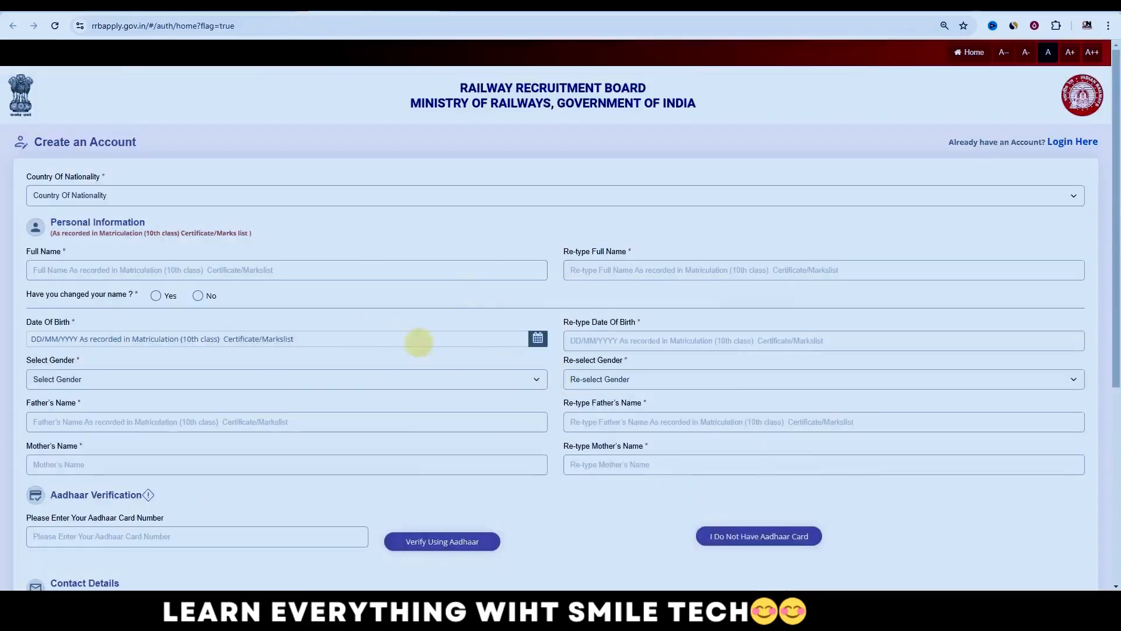
# Step: Choose India as the country of nationality and answer No to the question about a changed name
pyautogui.click(107, 194)
pyautogui.click(103, 227)
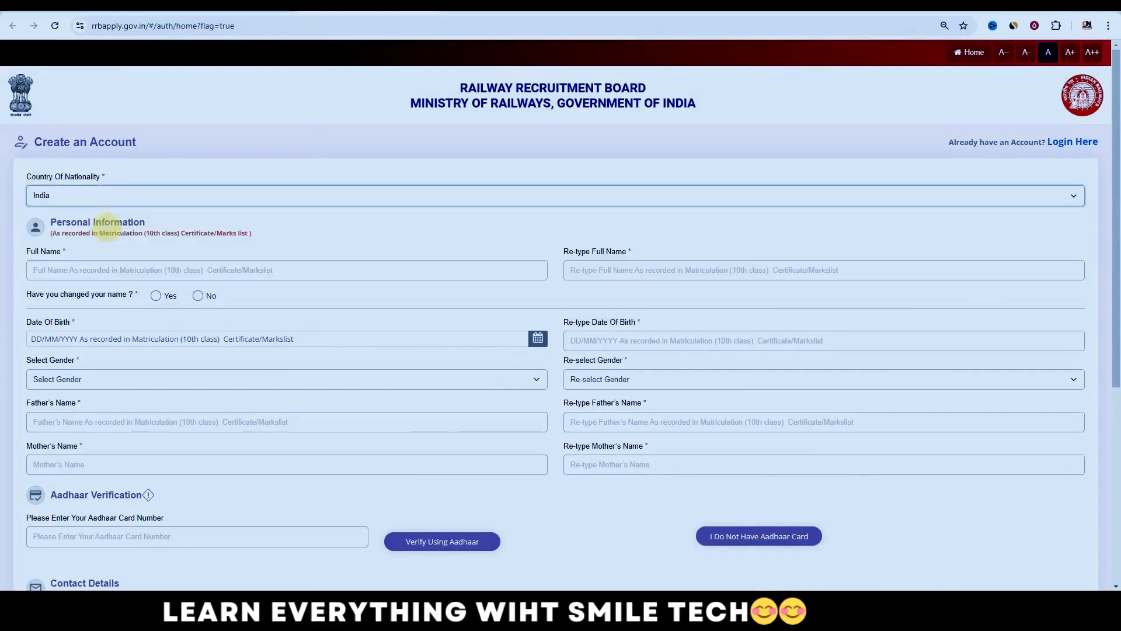
pyautogui.moveTo(56, 223); pyautogui.dragTo(147, 222)
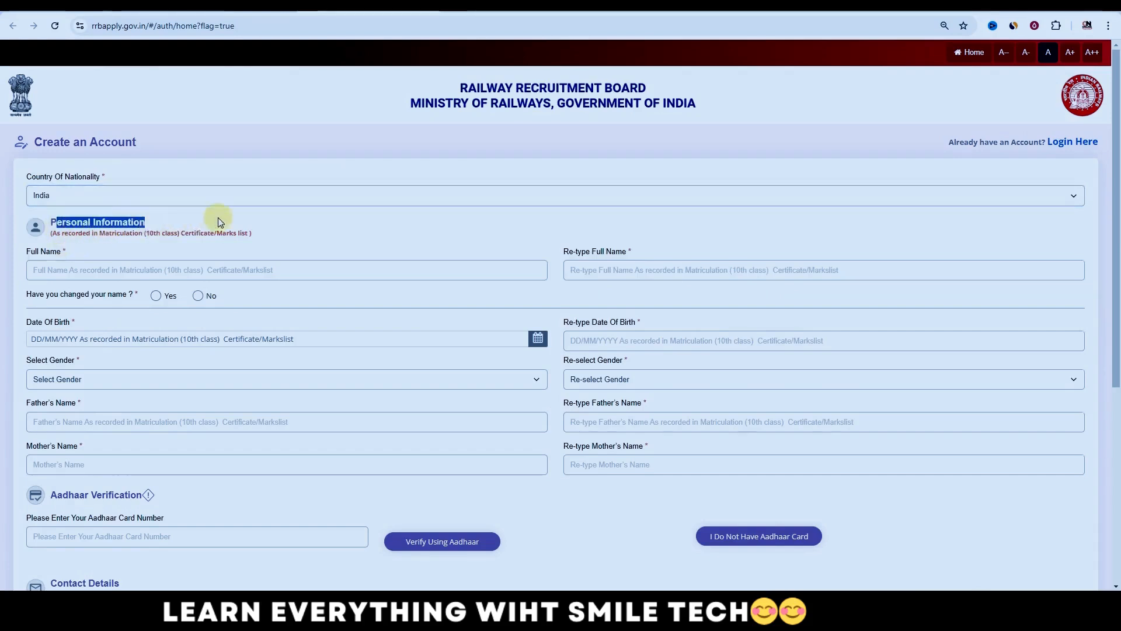
pyautogui.click(324, 245)
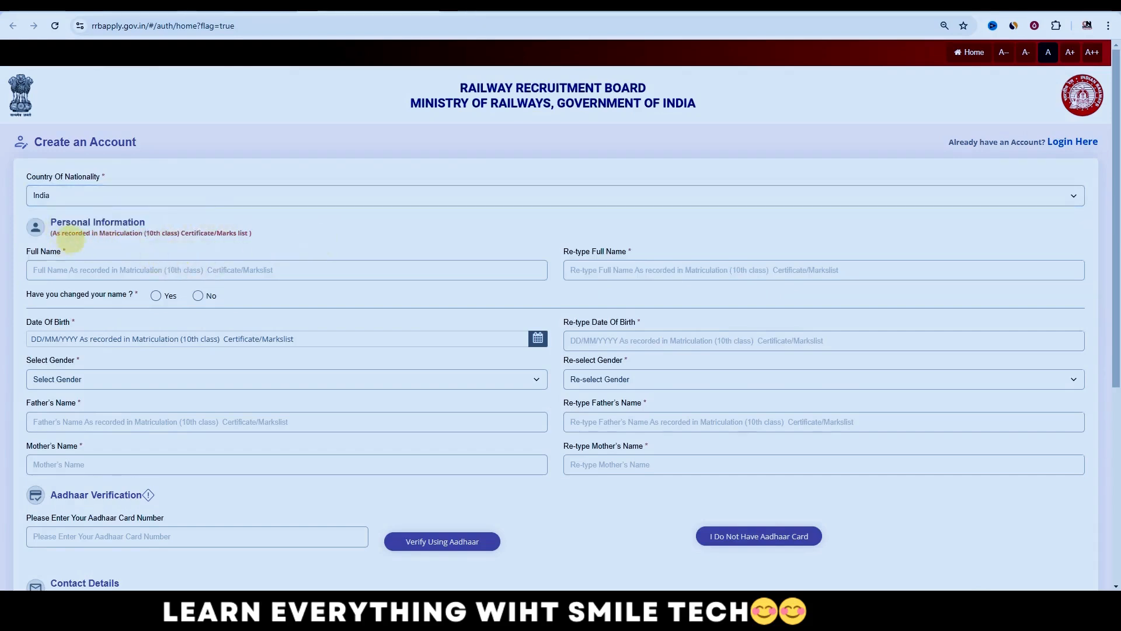
pyautogui.moveTo(100, 234); pyautogui.dragTo(300, 233)
pyautogui.click(301, 234)
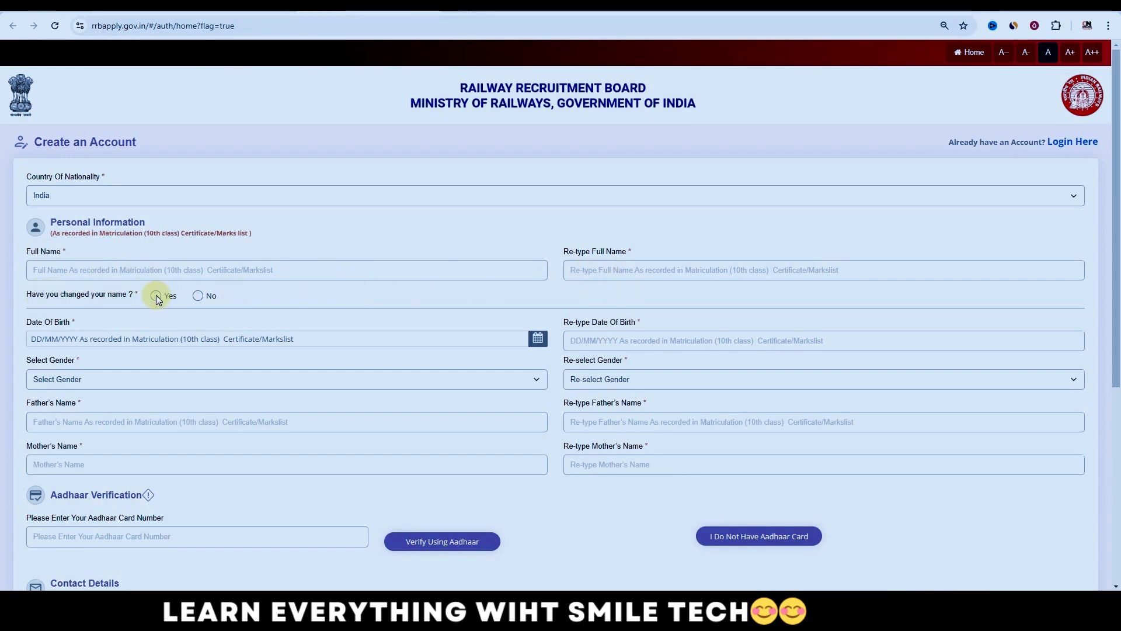
pyautogui.click(197, 296)
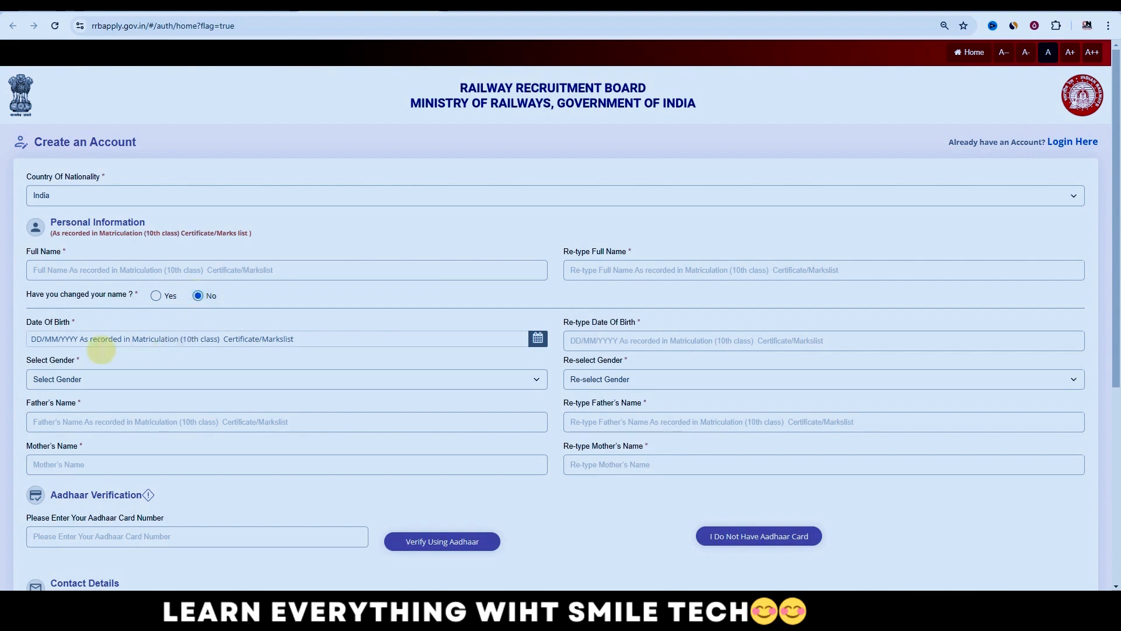
# Step: Enter the candidate's date of birth using the calendar in the personal information section
pyautogui.click(102, 344)
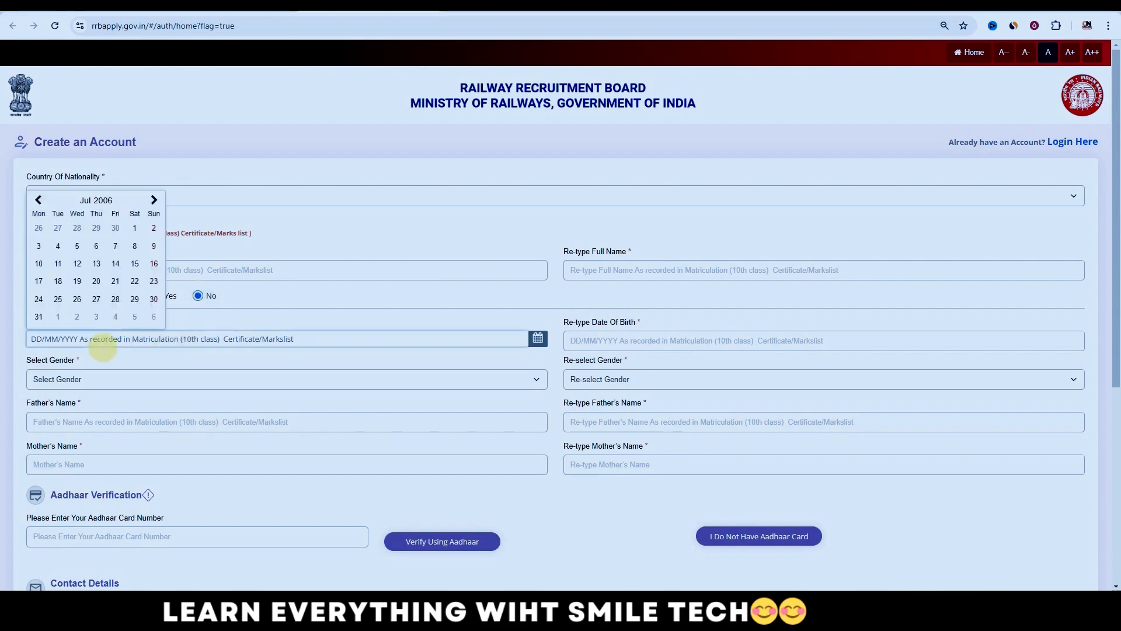
pyautogui.click(105, 200)
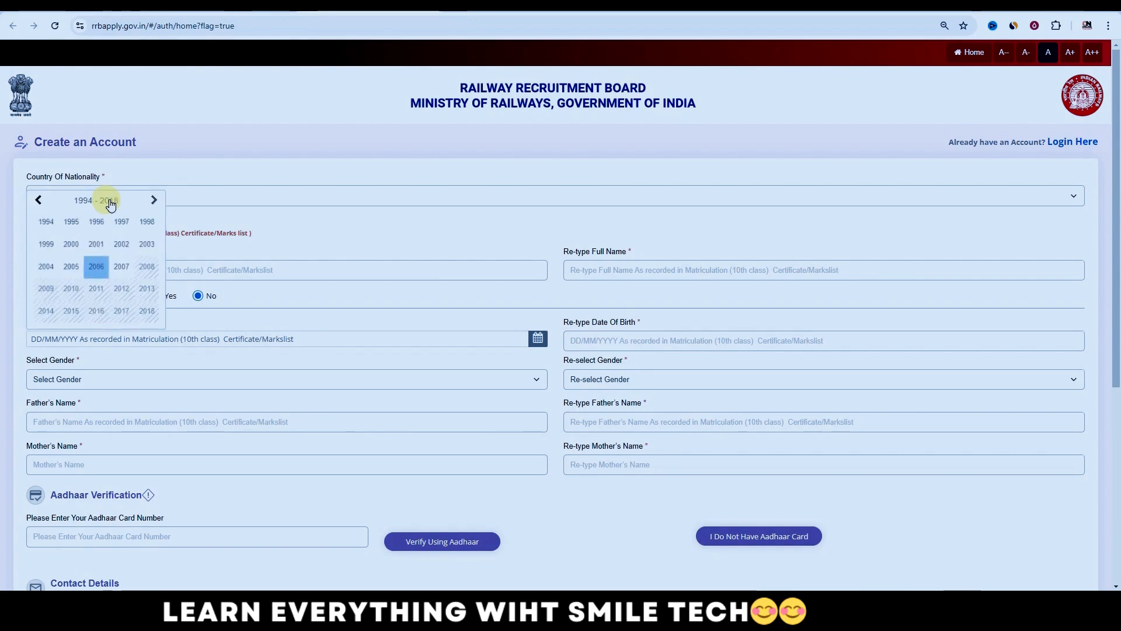
pyautogui.click(43, 242)
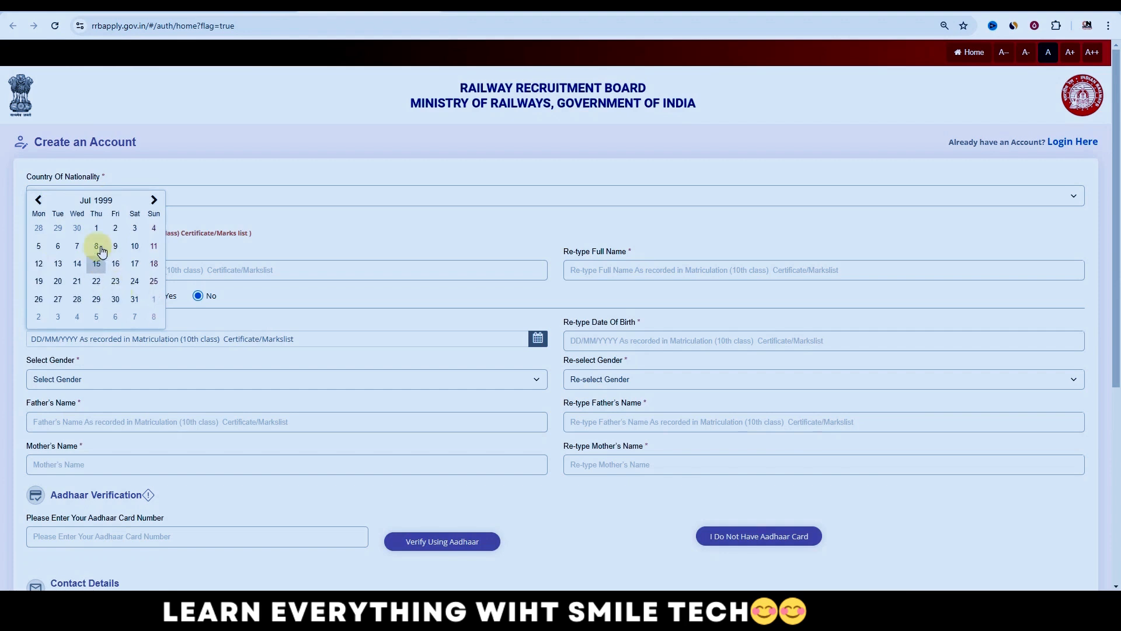
pyautogui.click(153, 200)
pyautogui.click(153, 201)
pyautogui.click(153, 200)
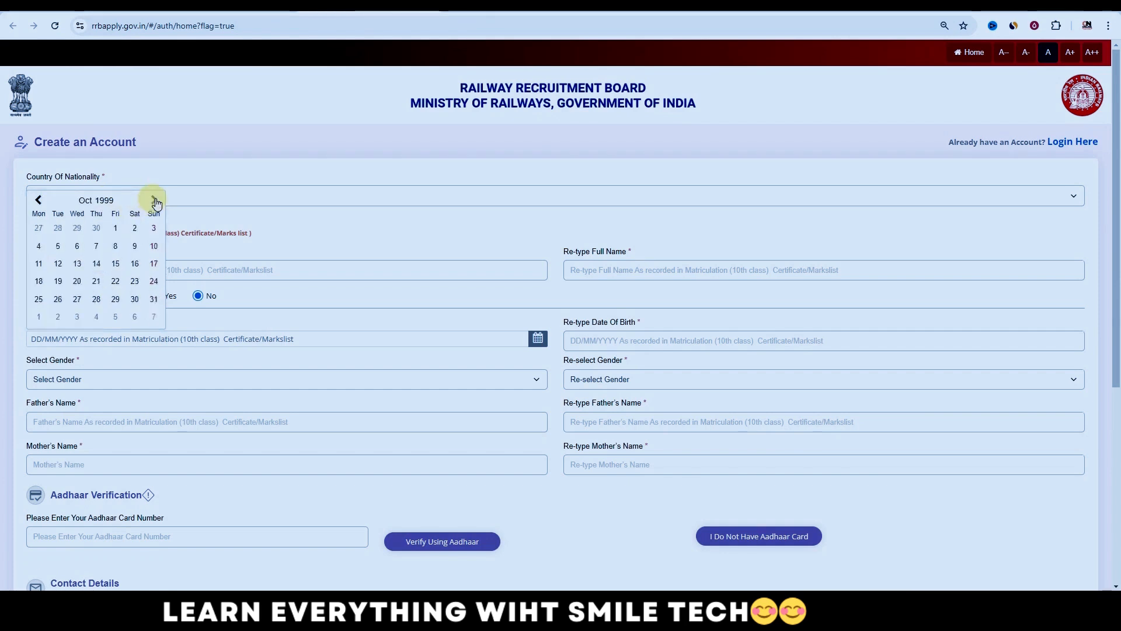
pyautogui.click(154, 200)
pyautogui.click(155, 201)
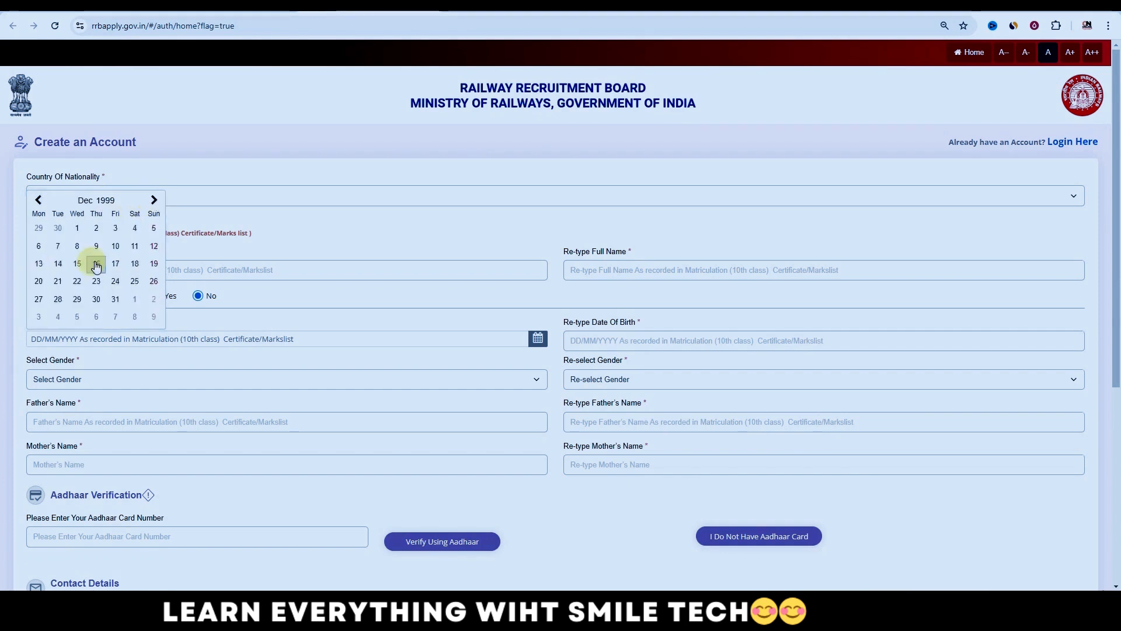
pyautogui.click(96, 263)
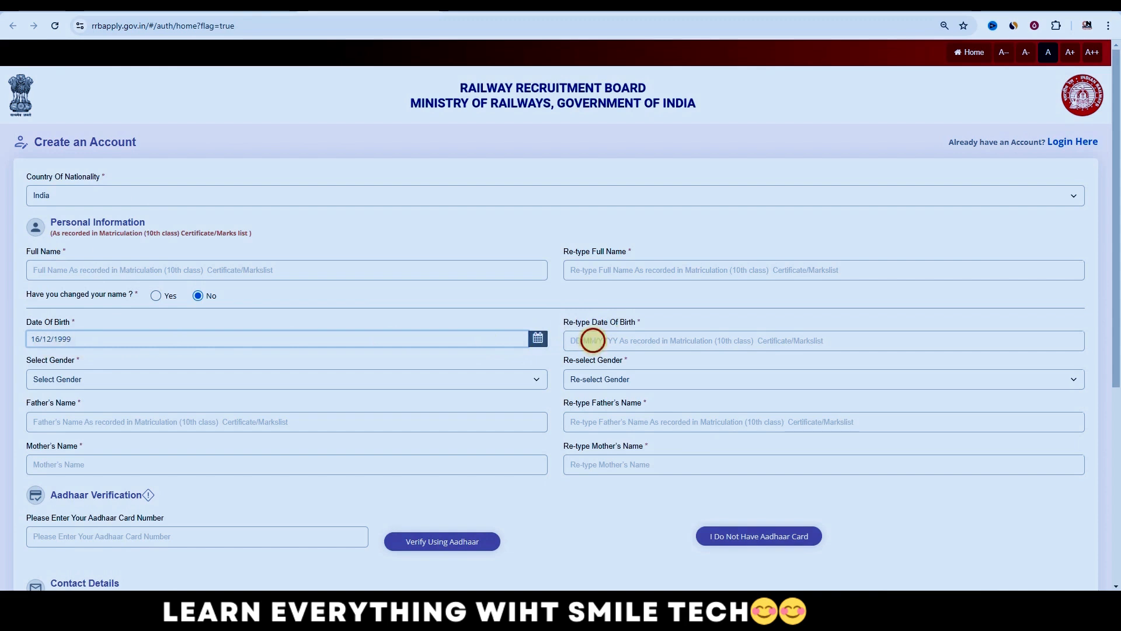
# Step: Set the candidate's gender to Male in the first gender field
pyautogui.click(593, 340)
pyautogui.click(77, 381)
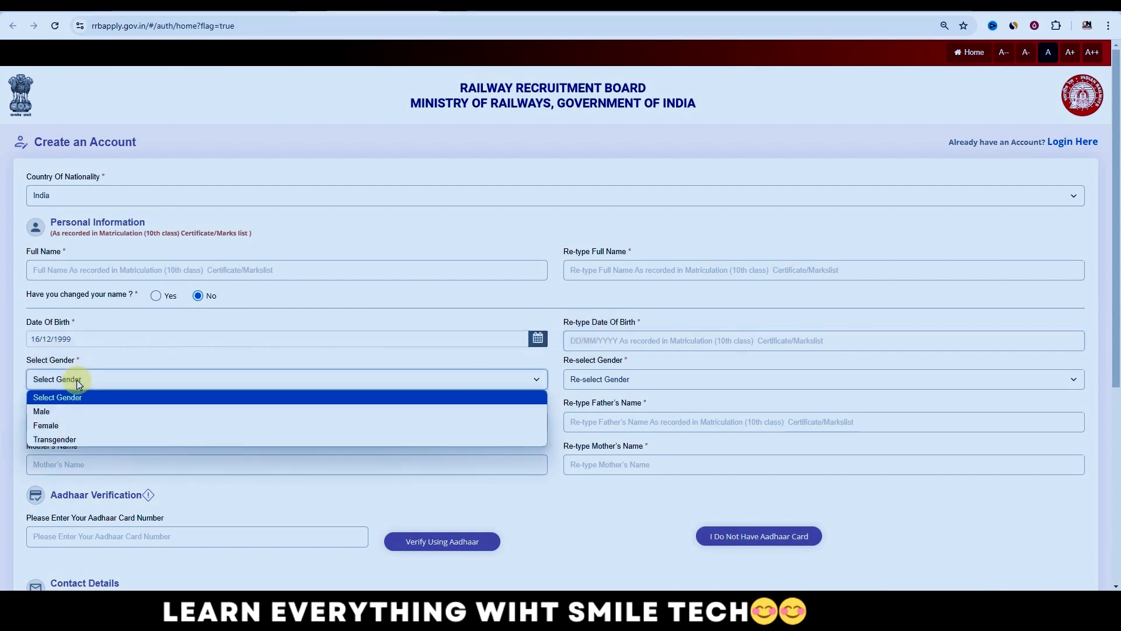
pyautogui.click(79, 412)
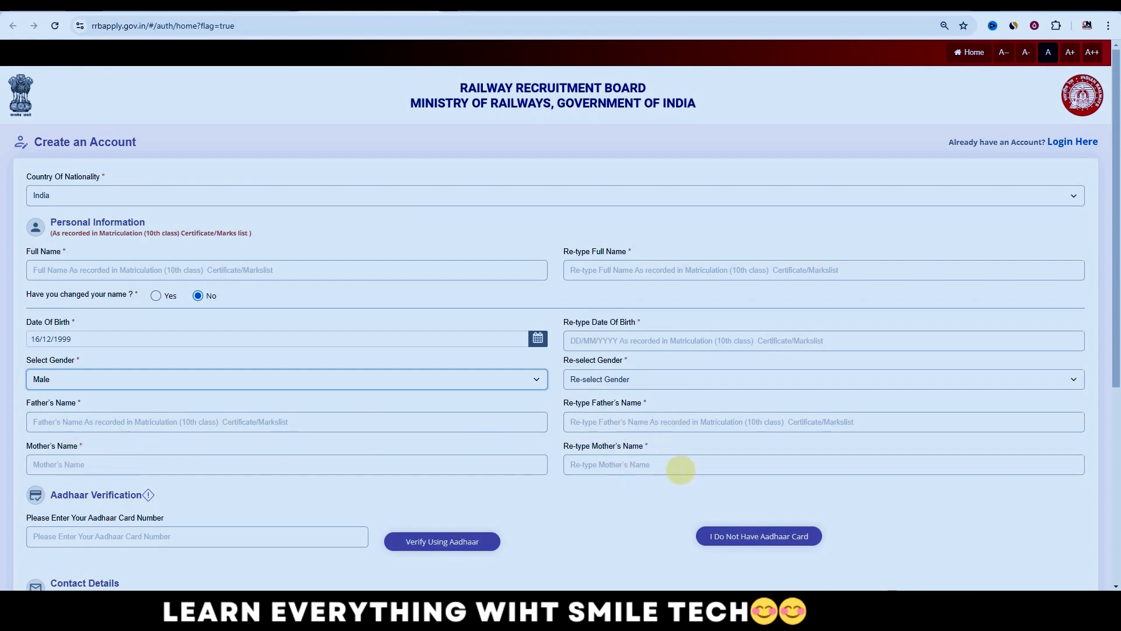
# Step: Declare that no Aadhaar card is available and choose PAN as the valid proof of ID
pyautogui.scroll(-2, 200, 426)
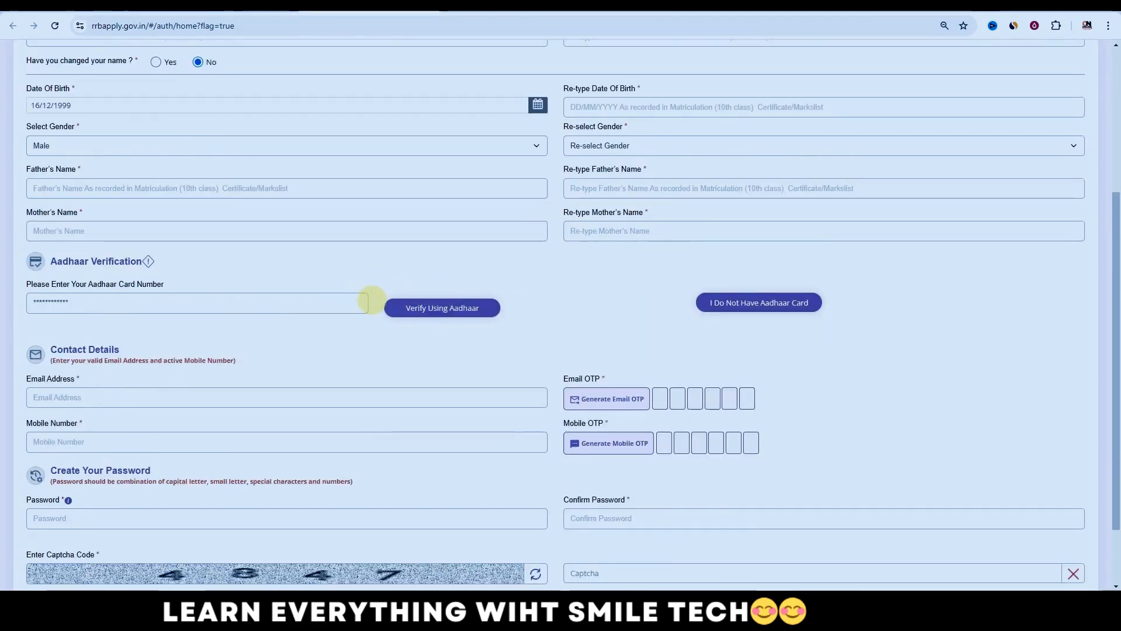
pyautogui.click(747, 307)
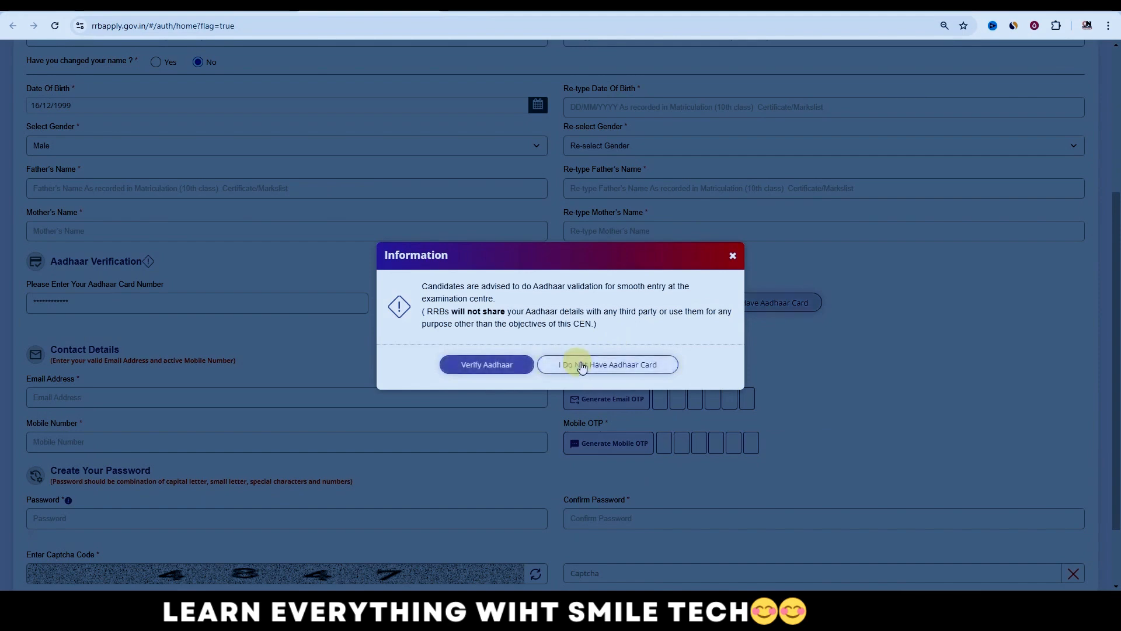
pyautogui.click(552, 364)
pyautogui.click(164, 301)
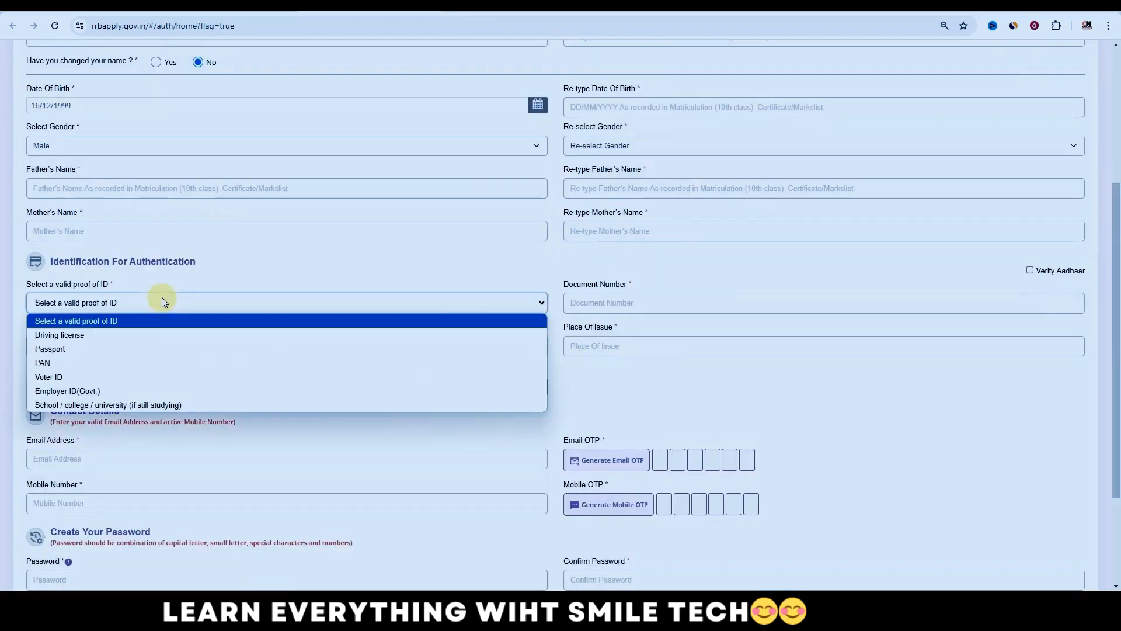
pyautogui.click(107, 364)
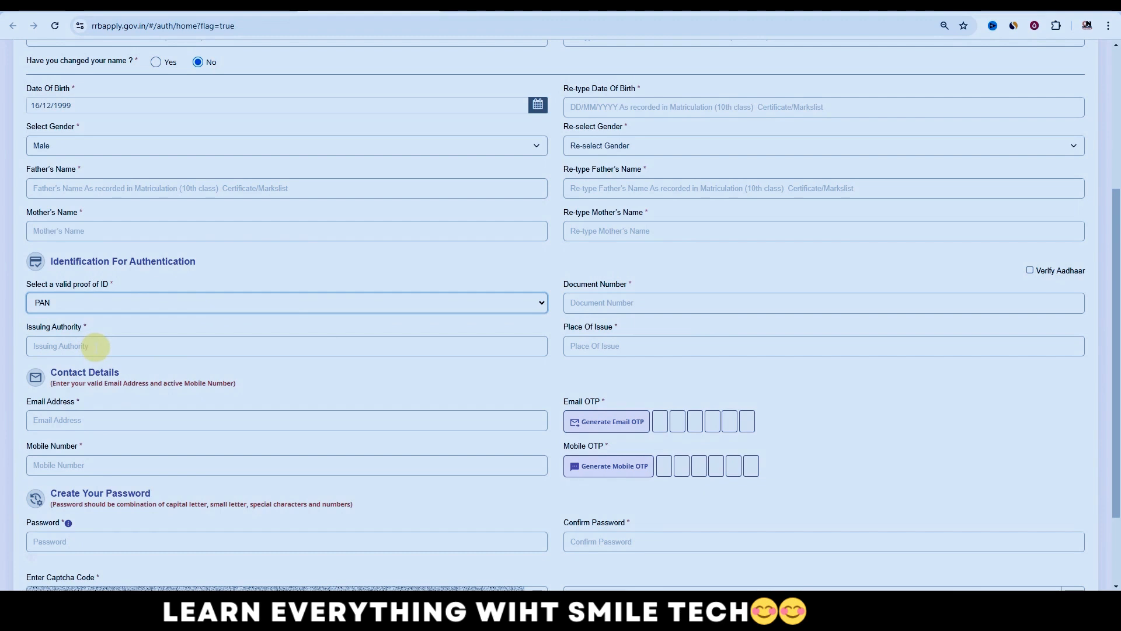
# Step: Switch to Notepad to examine the sample password format, and minimize its window to return to the registration form
pyautogui.scroll(-2, 186, 359)
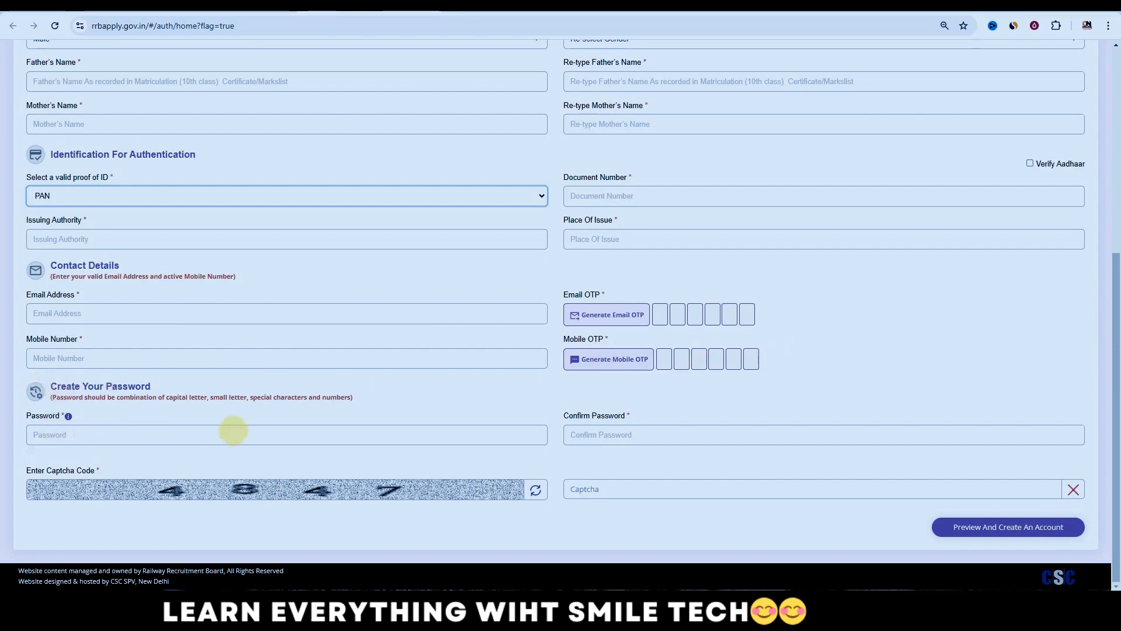
pyautogui.hotkey('alt', 'Tab')
pyautogui.moveTo(306, 153); pyautogui.dragTo(397, 153)
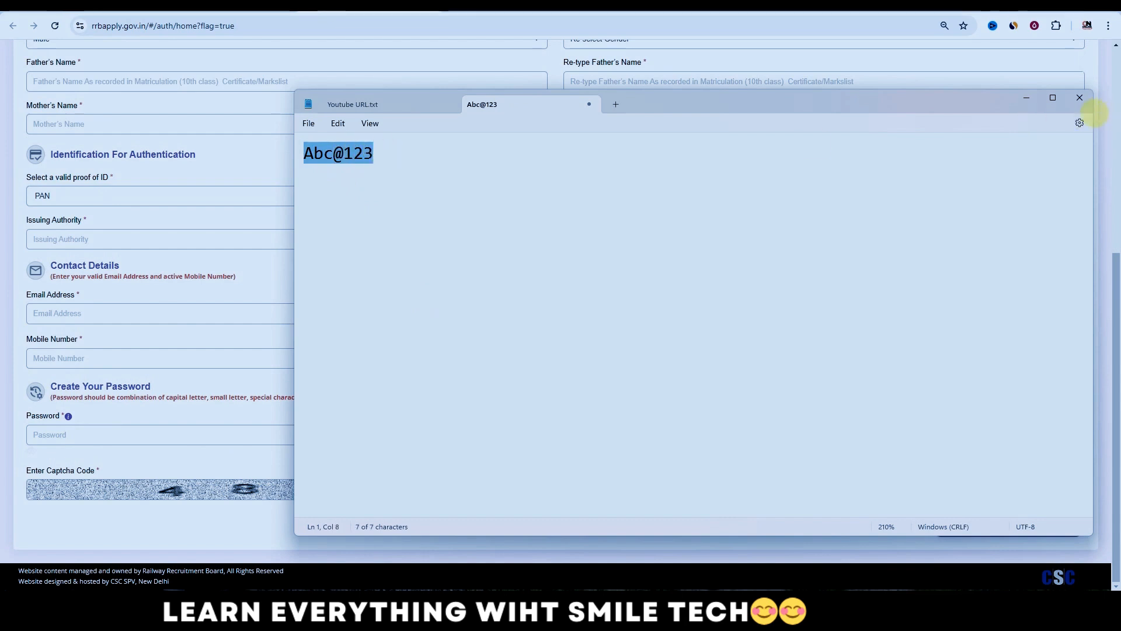
pyautogui.click(1027, 99)
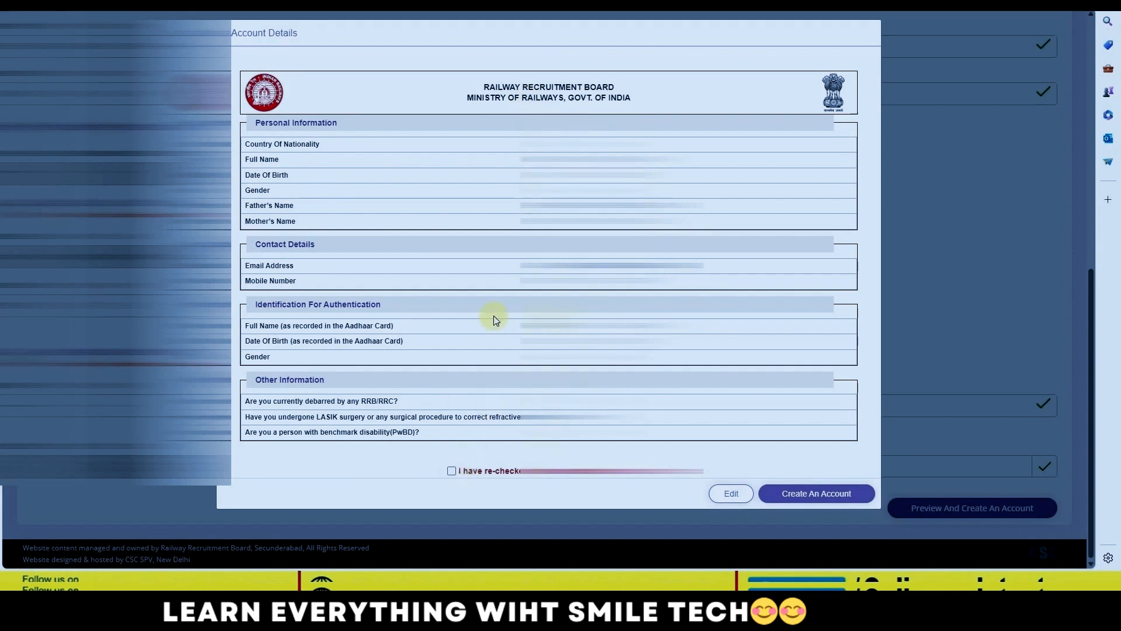
# Step: Confirm in the account details preview that the information has been re-checked and create the account
pyautogui.click(451, 471)
pyautogui.click(805, 496)
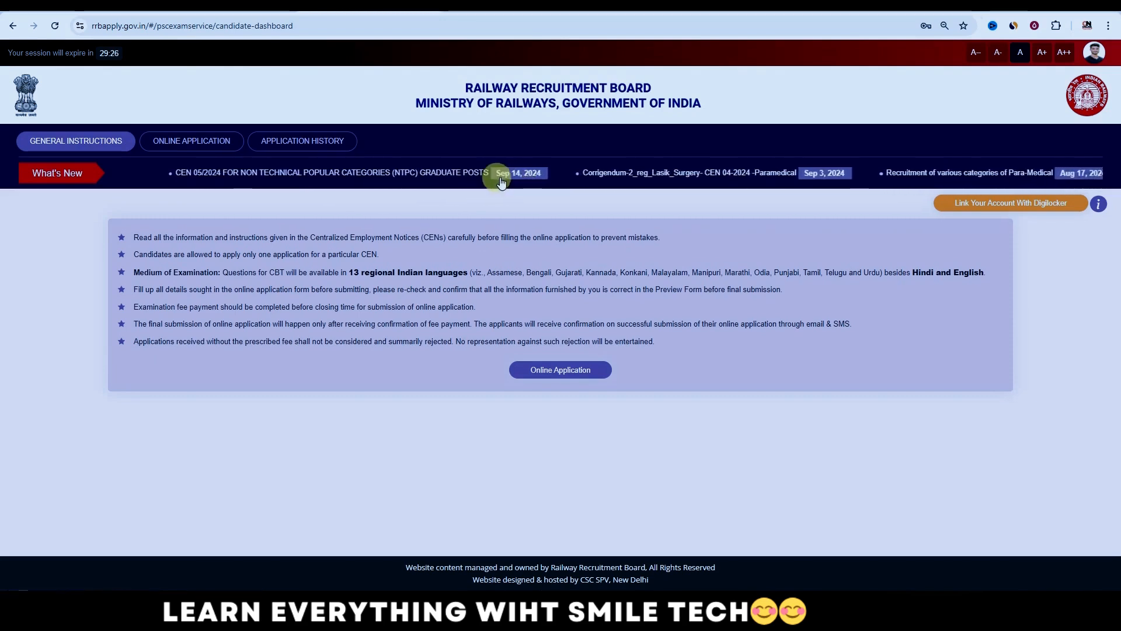
# Step: Open the online application section and examine the opening and closing dates of CEN 05/2024
pyautogui.click(533, 370)
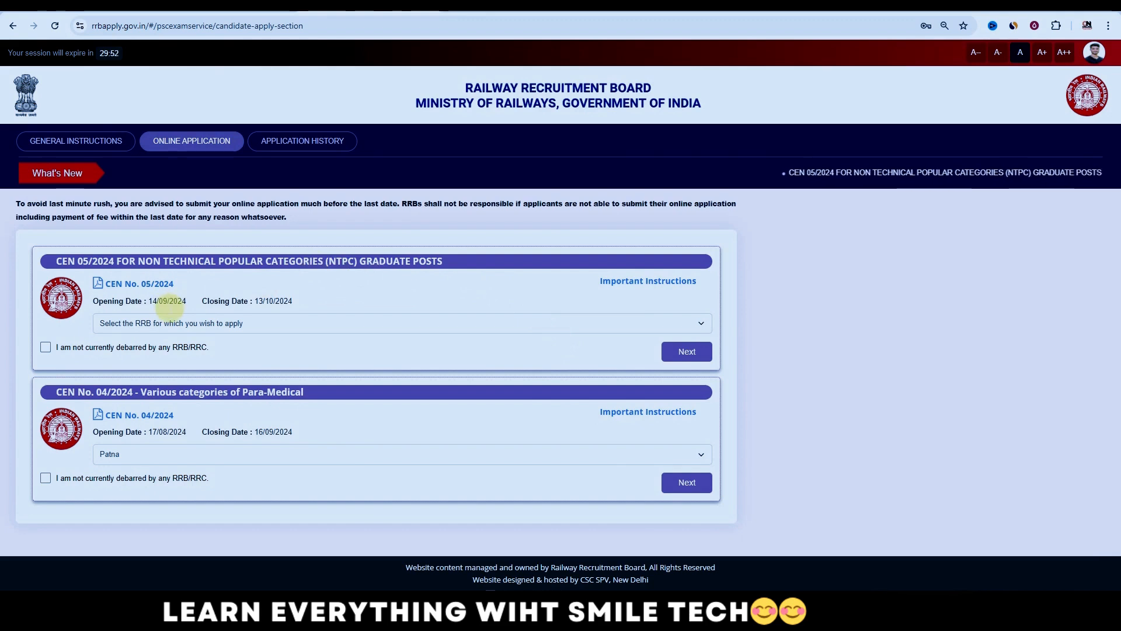
pyautogui.moveTo(157, 301); pyautogui.dragTo(295, 295)
pyautogui.click(385, 295)
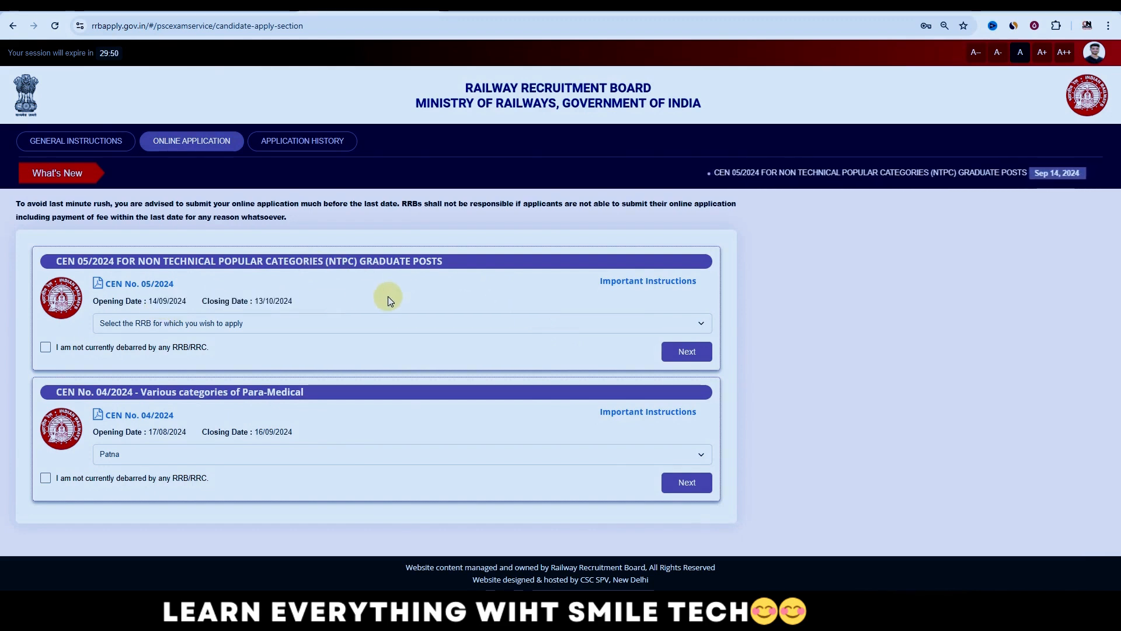
# Step: Choose Bhopal as the RRB to apply for under CEN 05/2024
pyautogui.click(406, 325)
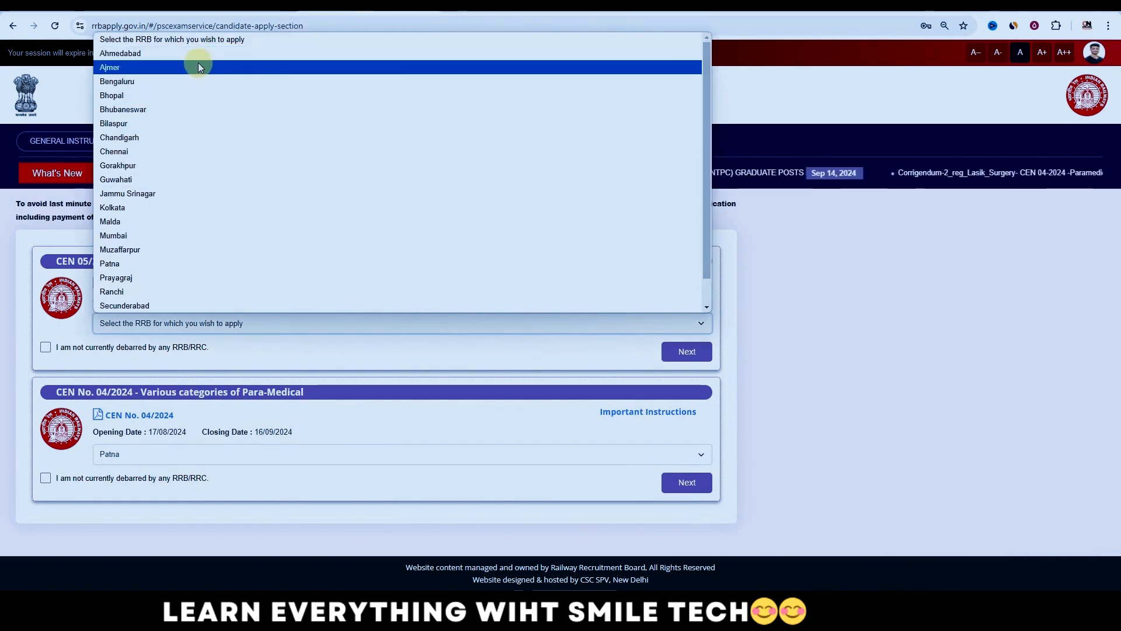
pyautogui.click(191, 96)
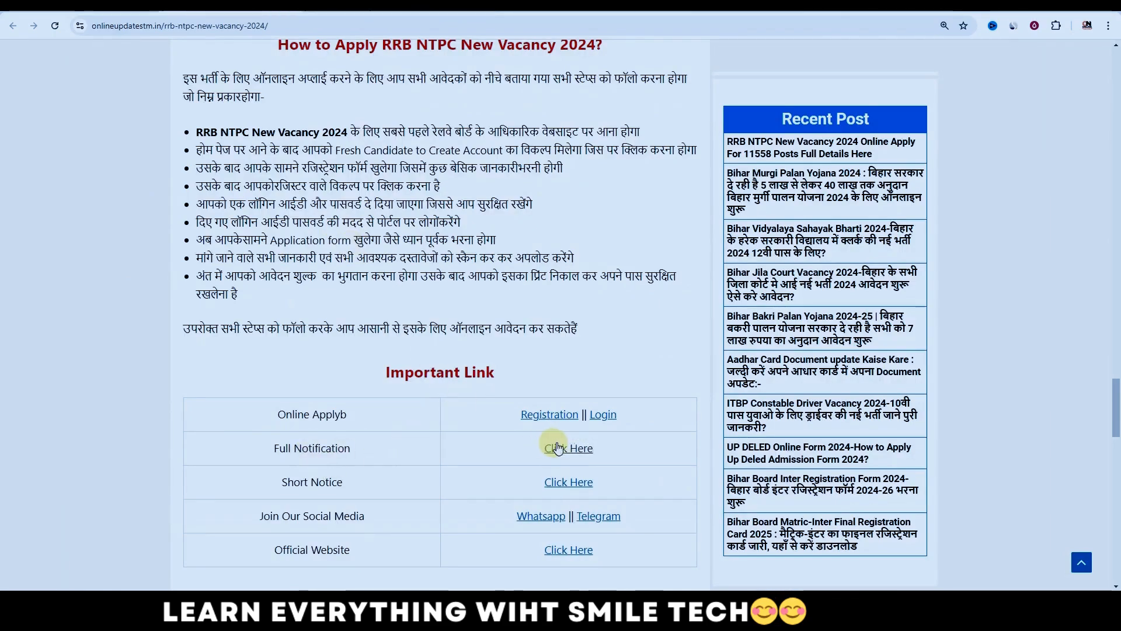
# Step: Open the full notification PDF from the RRB NTPC New Vacancy 2024 article and find the Annexure-B vacancy table
pyautogui.click(558, 447)
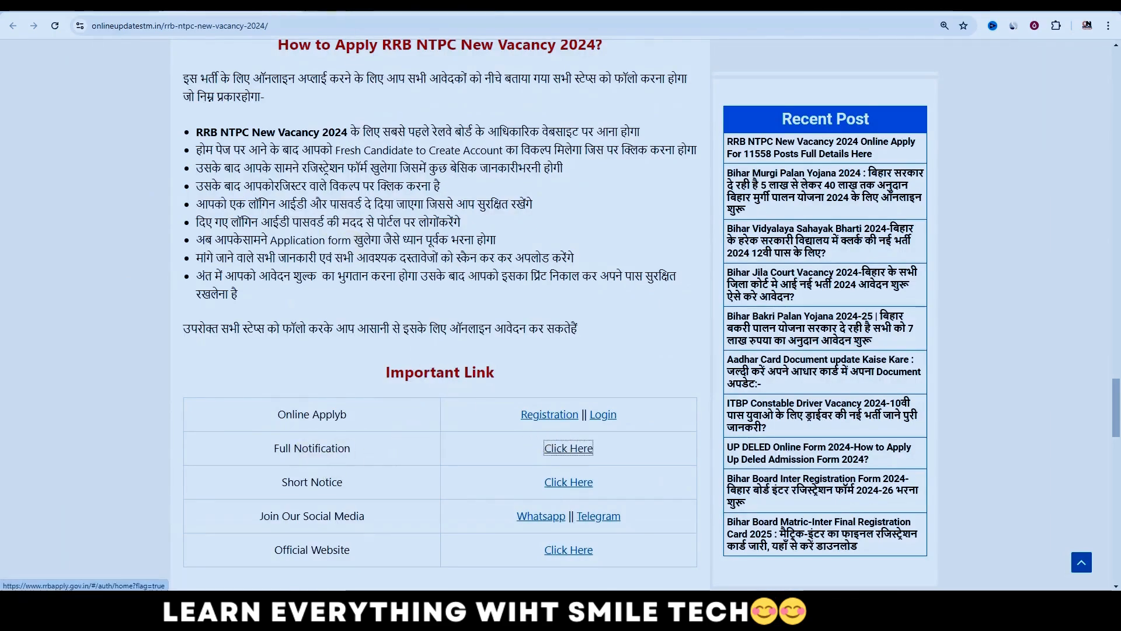
pyautogui.moveTo(1116, 90); pyautogui.dragTo(1108, 492)
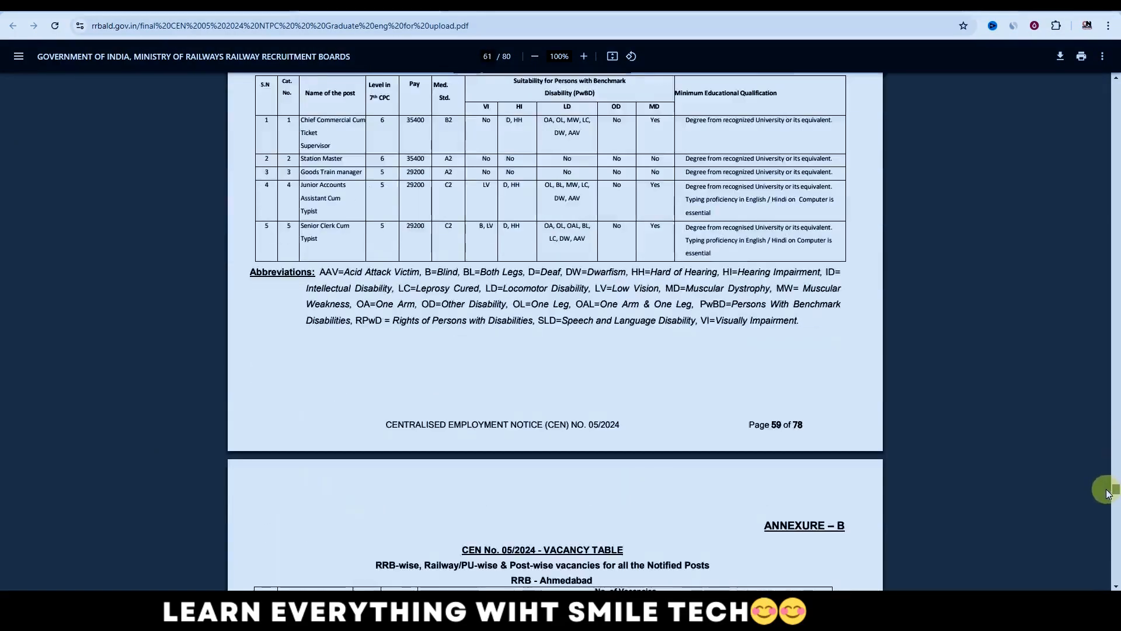
pyautogui.scroll(2, 911, 396)
pyautogui.scroll(-5, 877, 366)
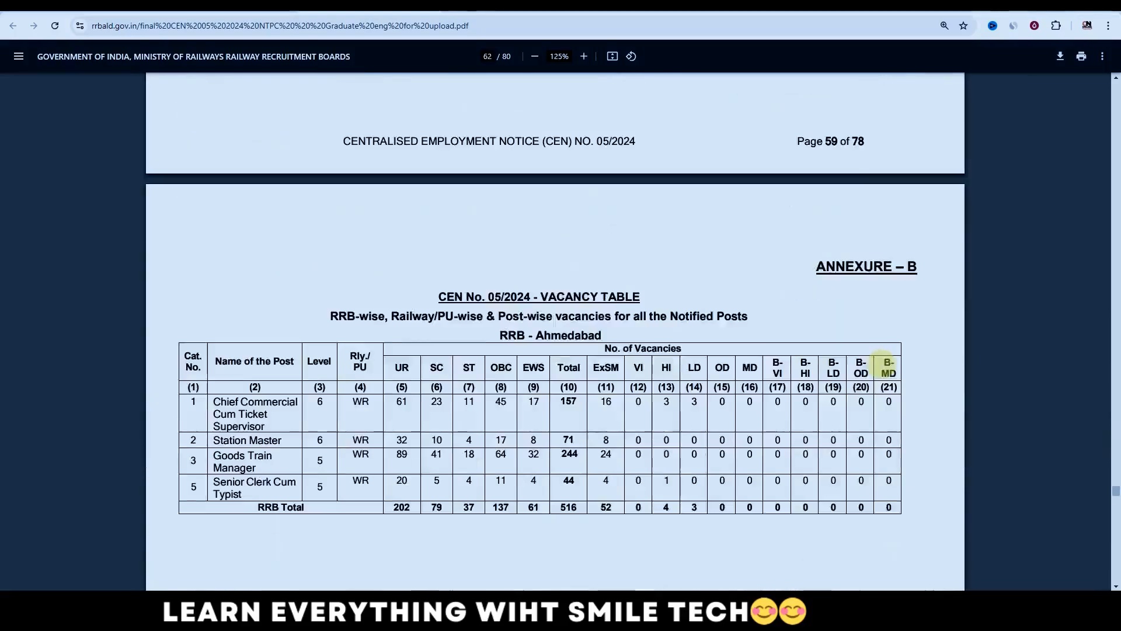
# Step: Examine the RRB - Ajmer vacancy table in the notification, including its category-wise columns
pyautogui.scroll(-5, 508, 358)
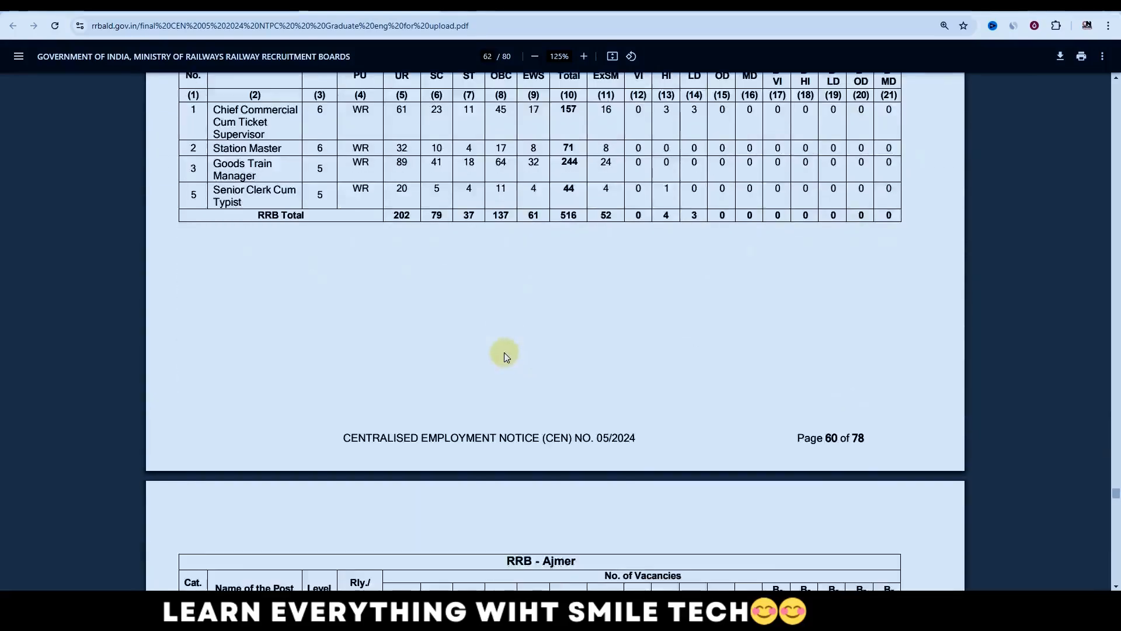
pyautogui.scroll(-5, 506, 357)
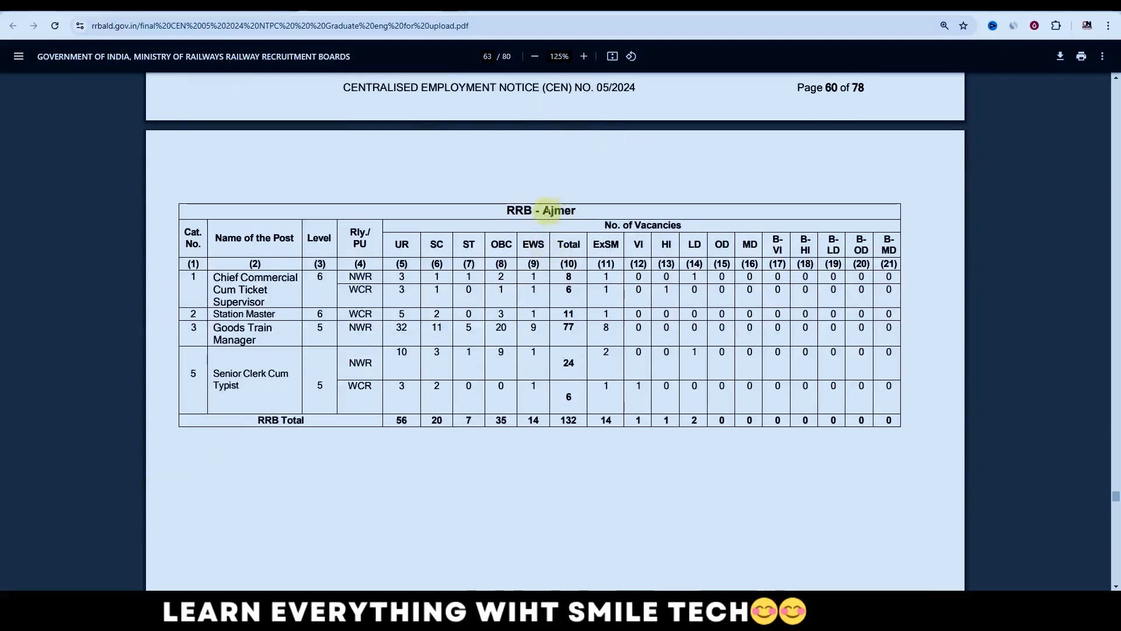
pyautogui.scroll(2, 362, 305)
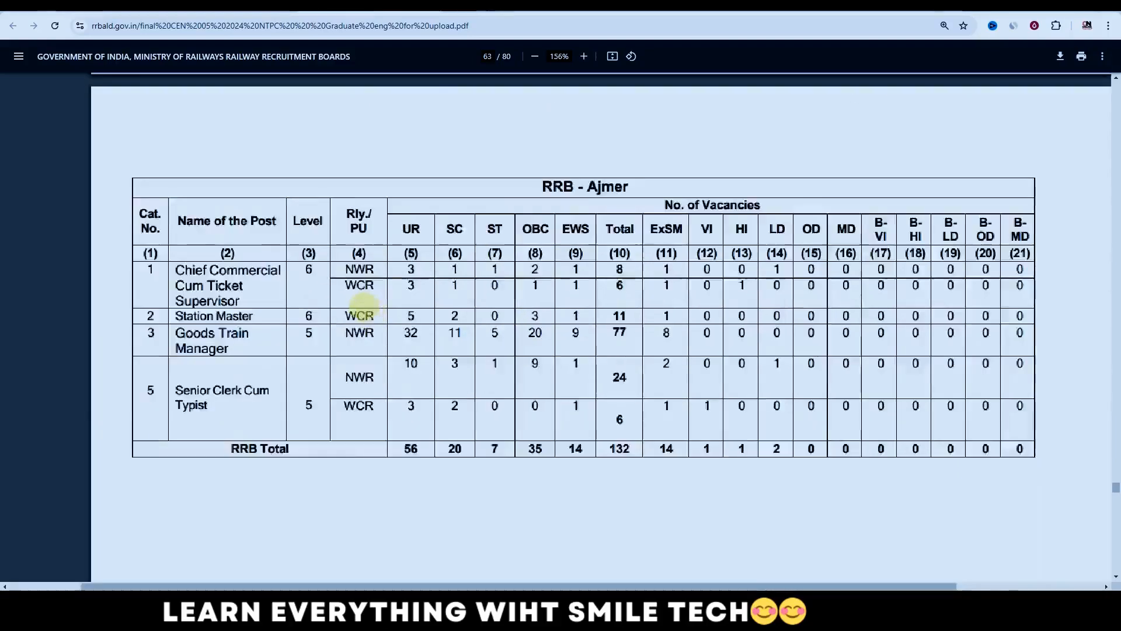
pyautogui.scroll(1, 362, 305)
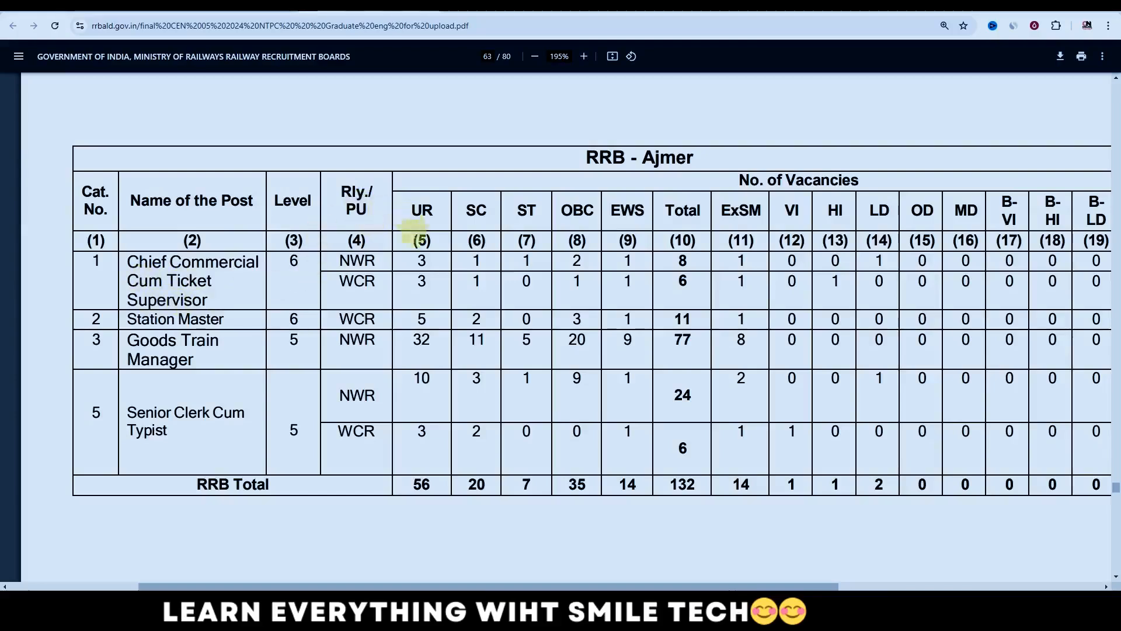
pyautogui.moveTo(652, 585); pyautogui.dragTo(701, 584)
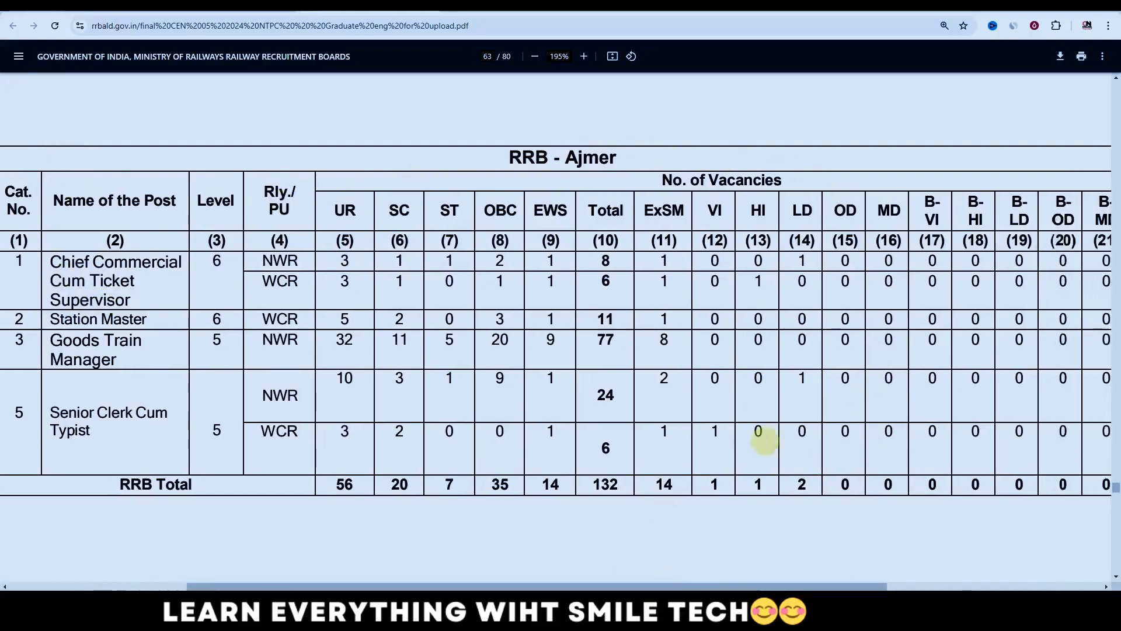
# Step: Examine the vacancy tables from RRB - Bengaluru through RRB - Bhubaneswar in the notification
pyautogui.scroll(-10, 537, 404)
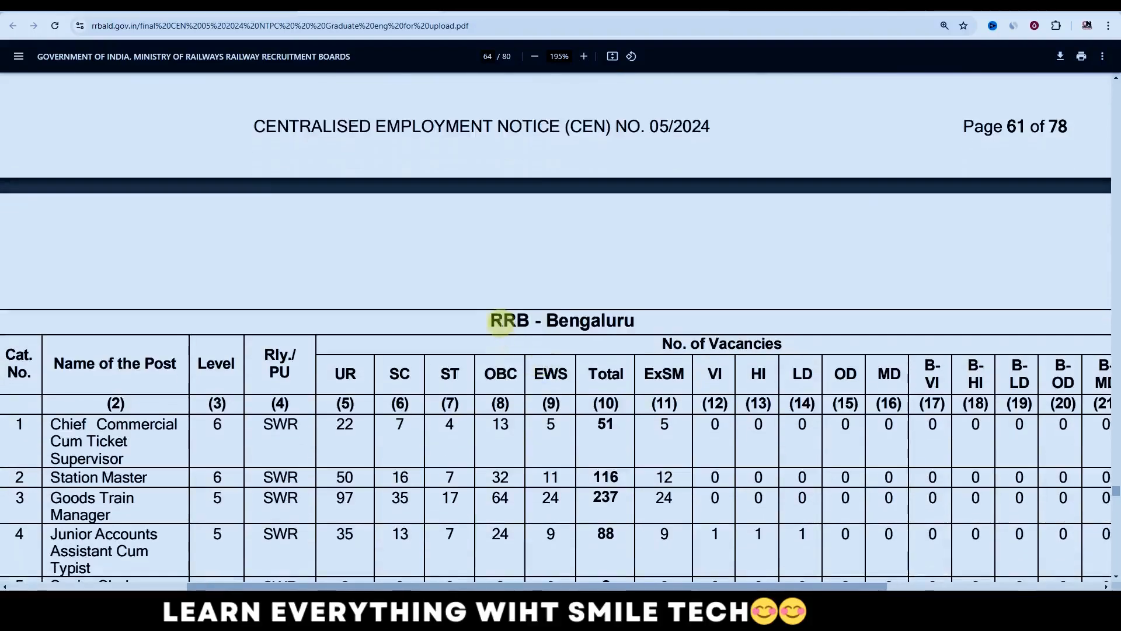
pyautogui.moveTo(495, 322); pyautogui.dragTo(639, 322)
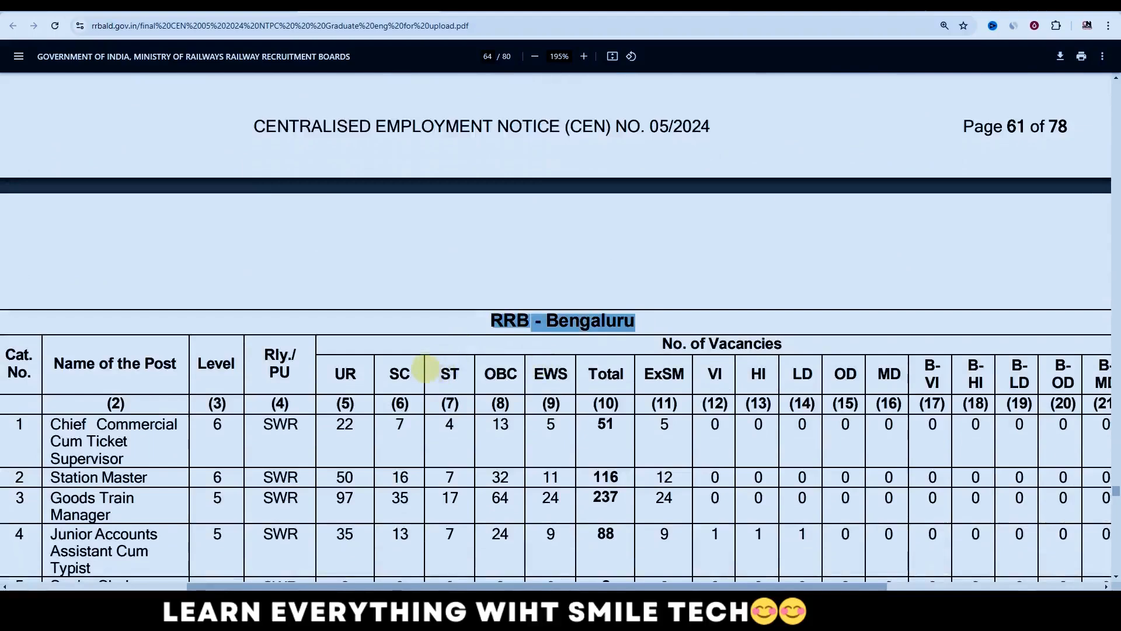
pyautogui.scroll(-2, 191, 368)
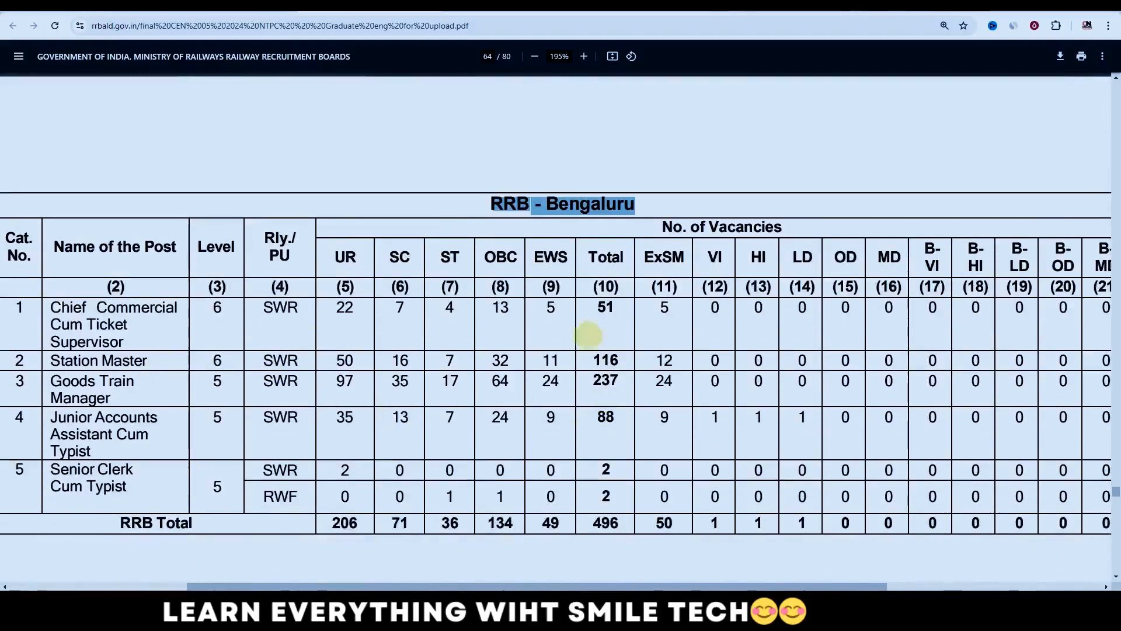
pyautogui.scroll(-3, 588, 370)
pyautogui.scroll(-8, 587, 369)
pyautogui.moveTo(506, 419); pyautogui.dragTo(597, 420)
pyautogui.scroll(-15, 598, 419)
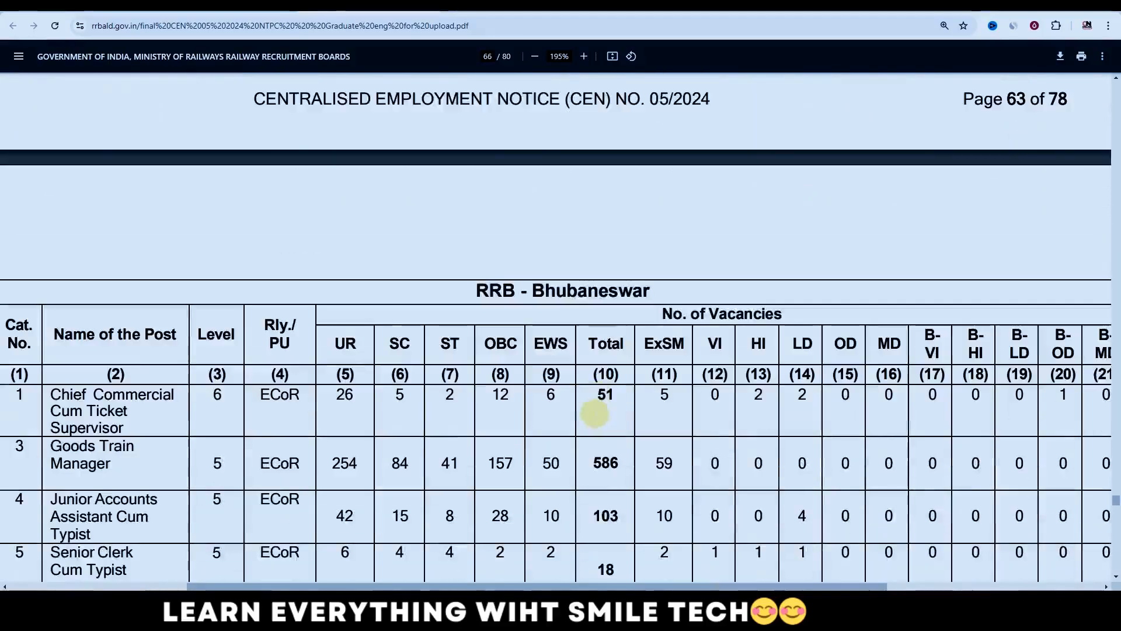
pyautogui.moveTo(499, 309); pyautogui.dragTo(624, 302)
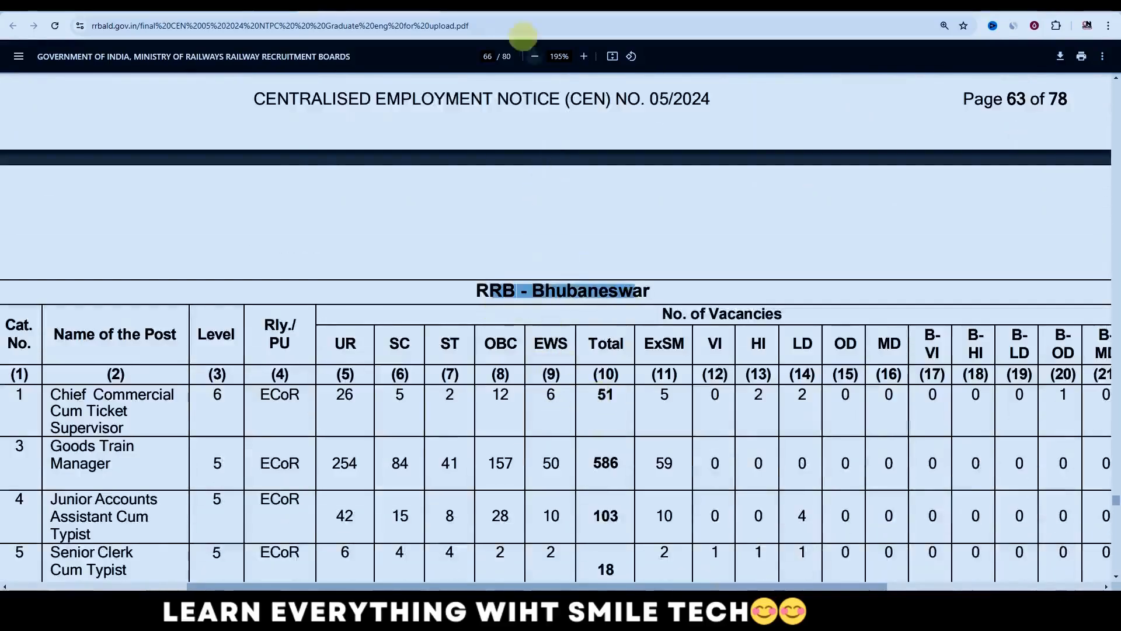
# Step: Return to the online application page and choose Patna as the RRB for CEN 05/2024
pyautogui.click(480, 6)
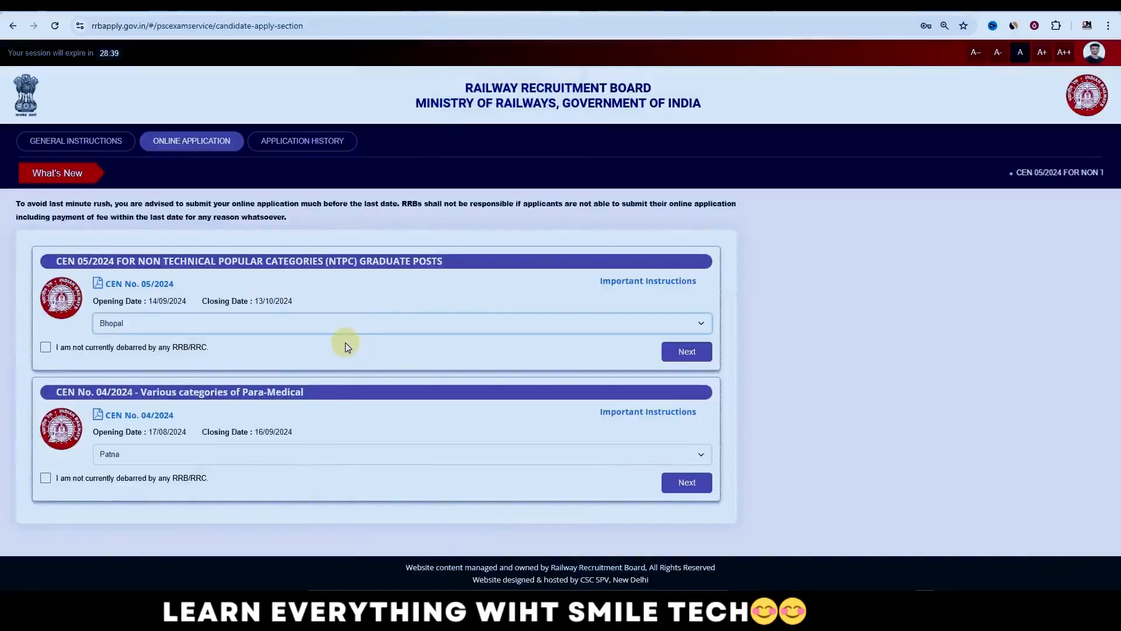
pyautogui.click(264, 325)
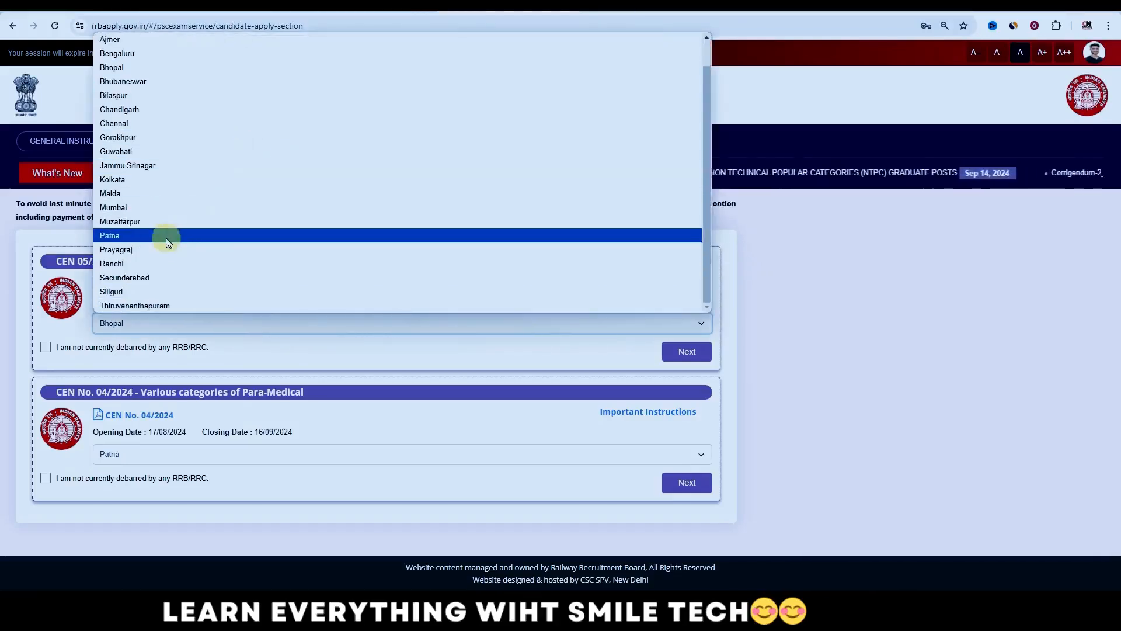
pyautogui.click(163, 234)
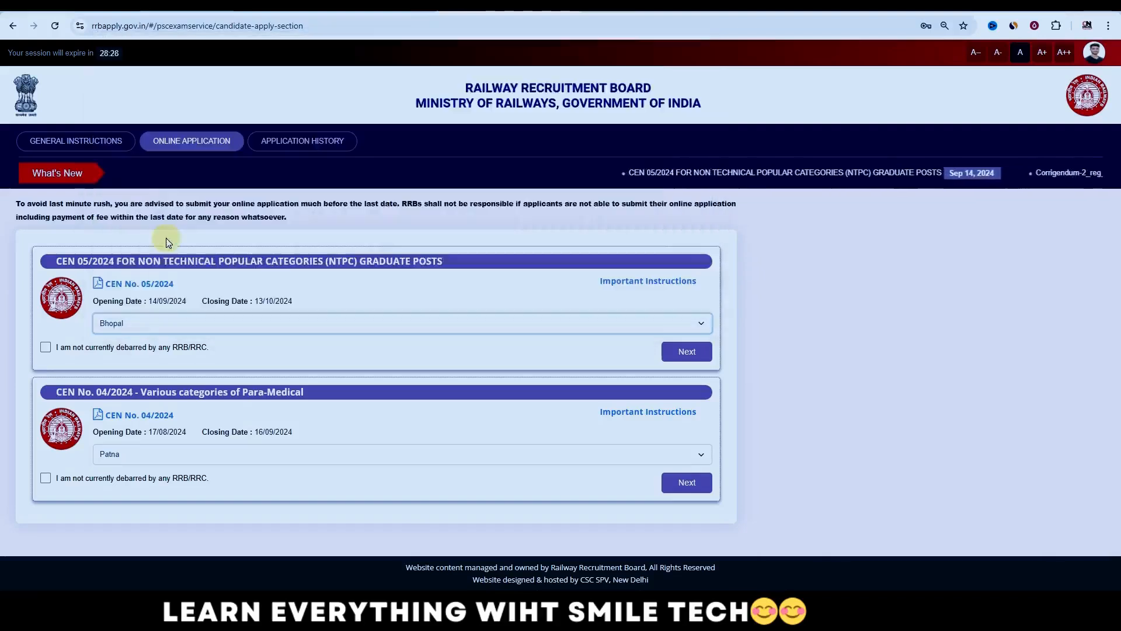
# Step: Declare for CEN 05/2024 that the candidate is not currently debarred by any RRB/RRC and continue to the personal details form
pyautogui.click(47, 348)
pyautogui.click(50, 348)
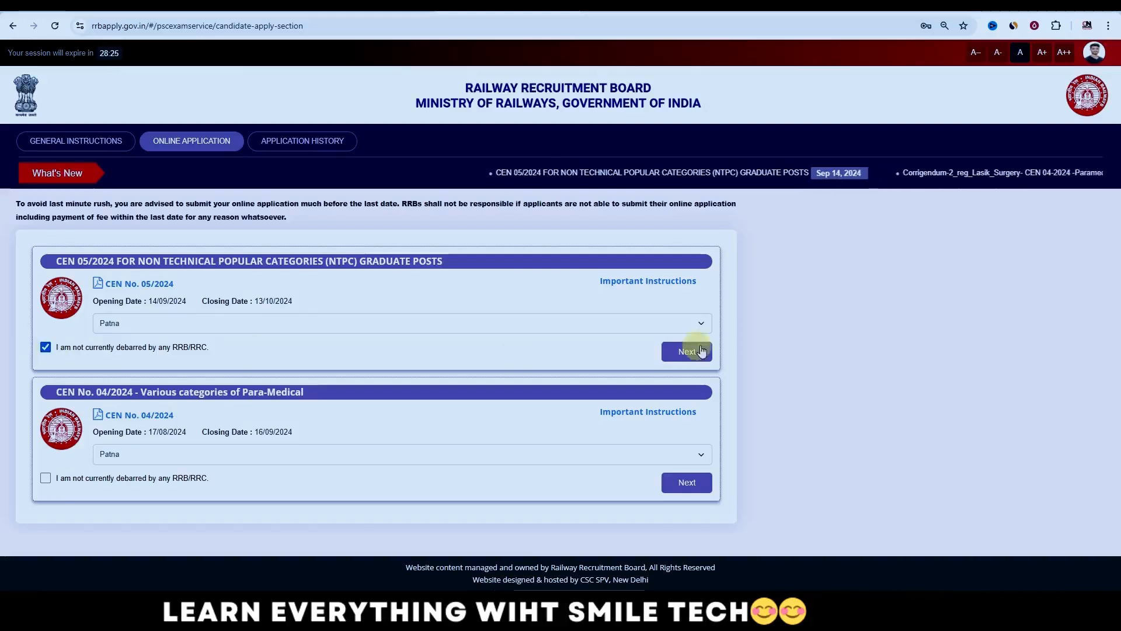
pyautogui.click(701, 355)
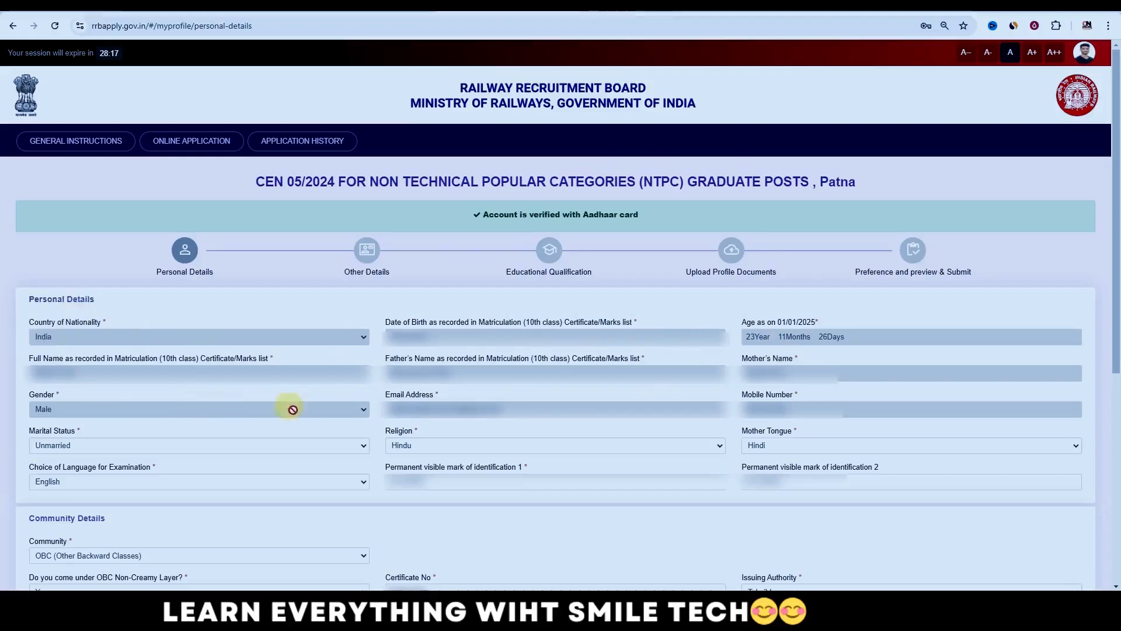
# Step: Set the marital status to Unmarried and the religion to Hindu in the personal details
pyautogui.click(101, 452)
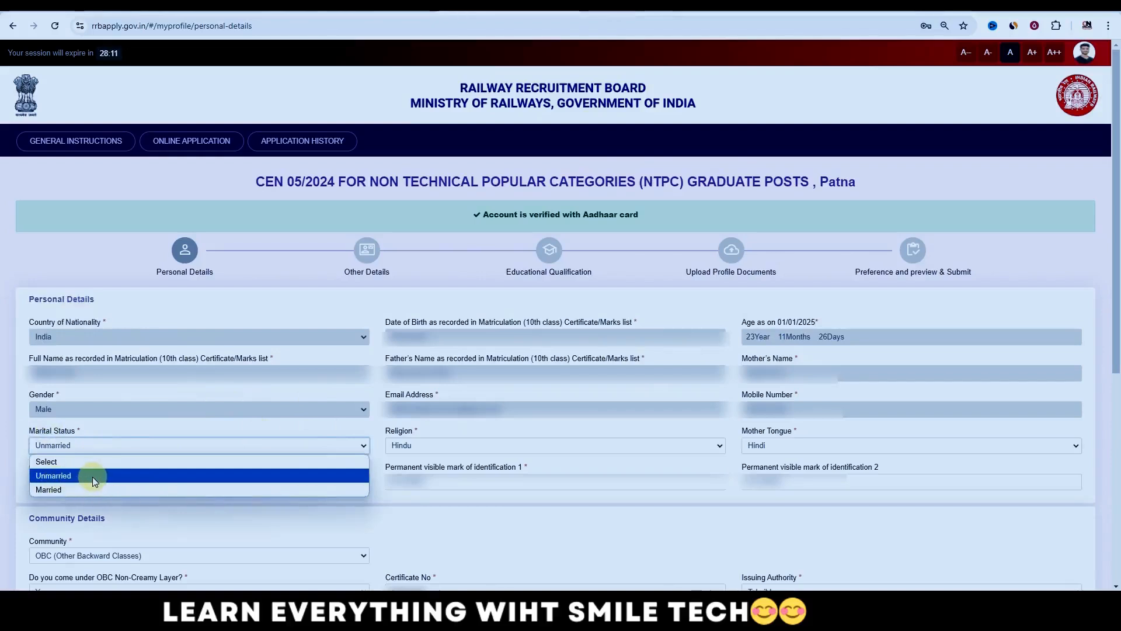
pyautogui.click(92, 477)
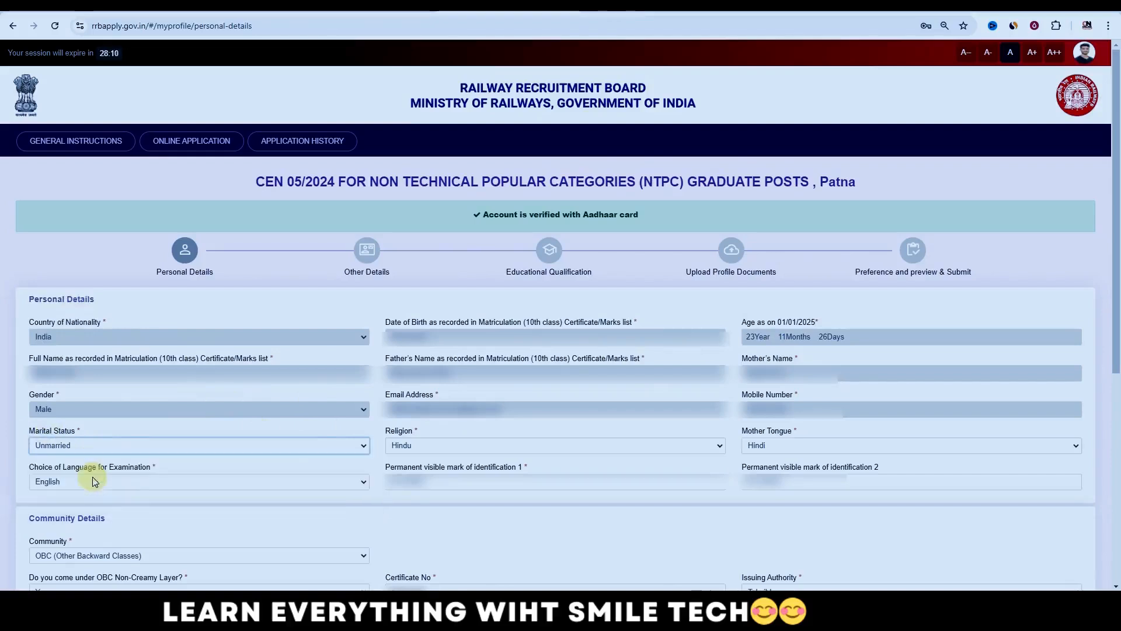
pyautogui.click(442, 445)
pyautogui.click(443, 474)
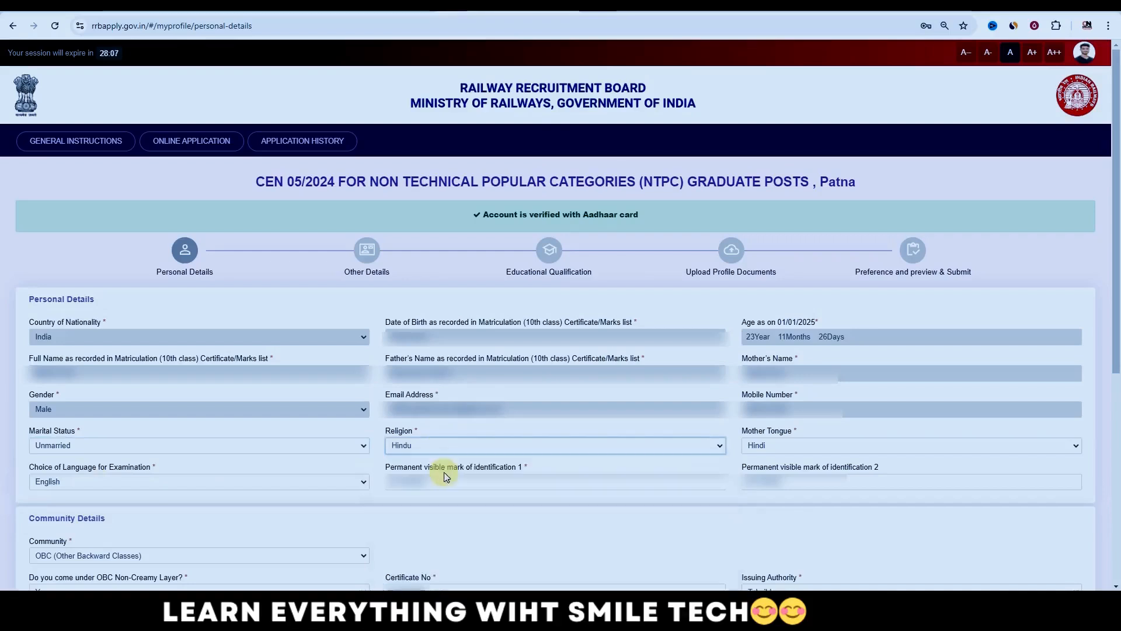
# Step: Keep Hindi as the mother tongue and English as the choice of language for the examination
pyautogui.click(778, 447)
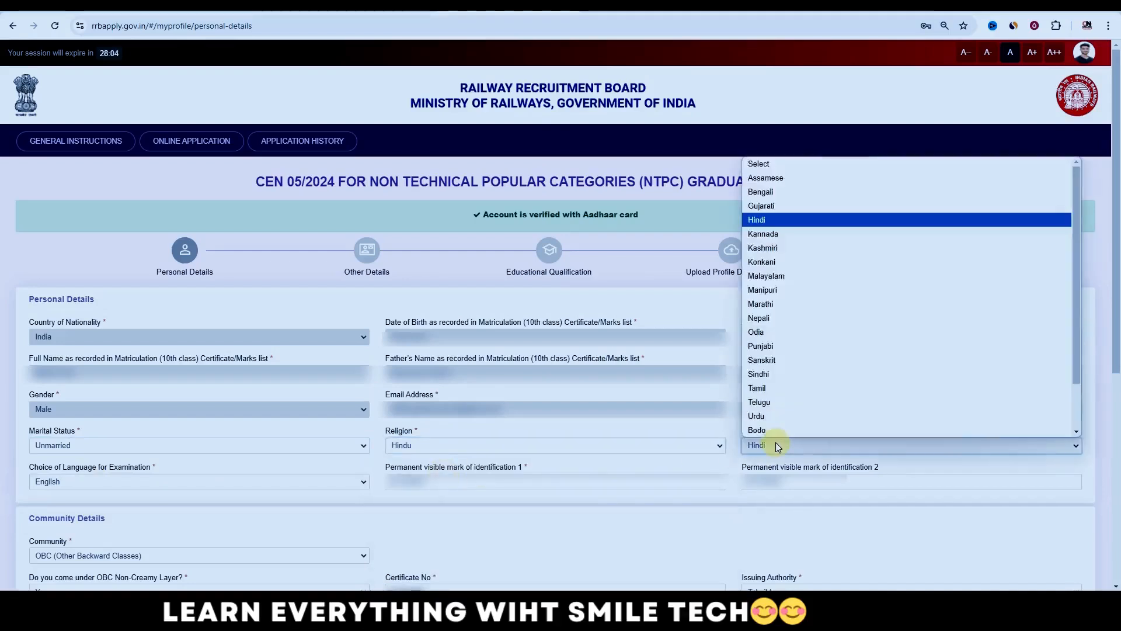
pyautogui.click(778, 446)
pyautogui.click(778, 446)
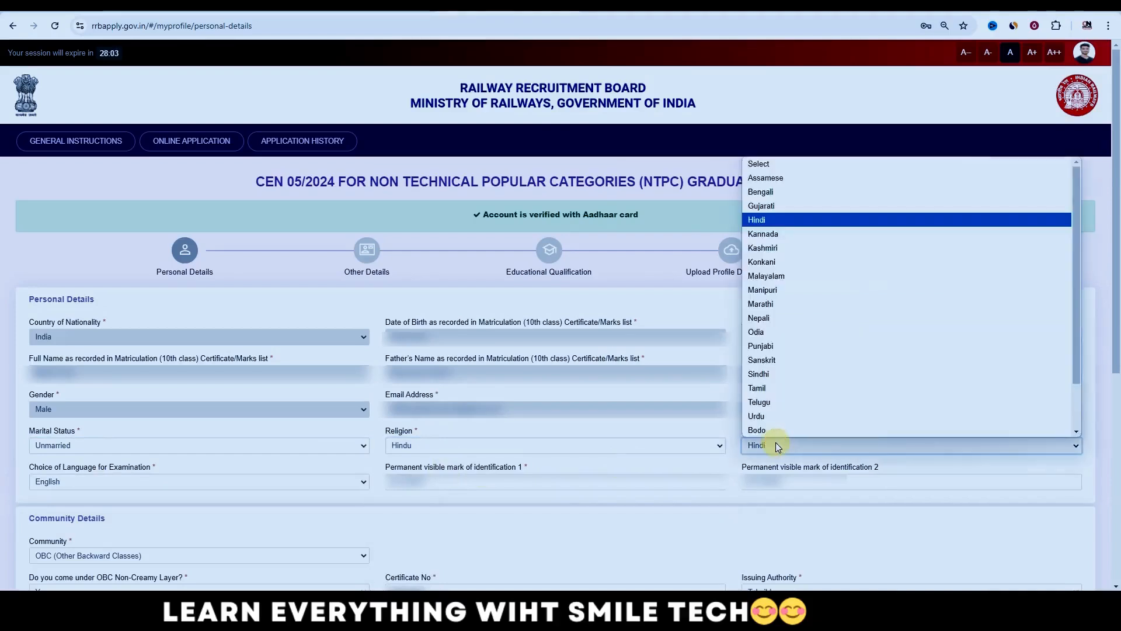
pyautogui.click(777, 446)
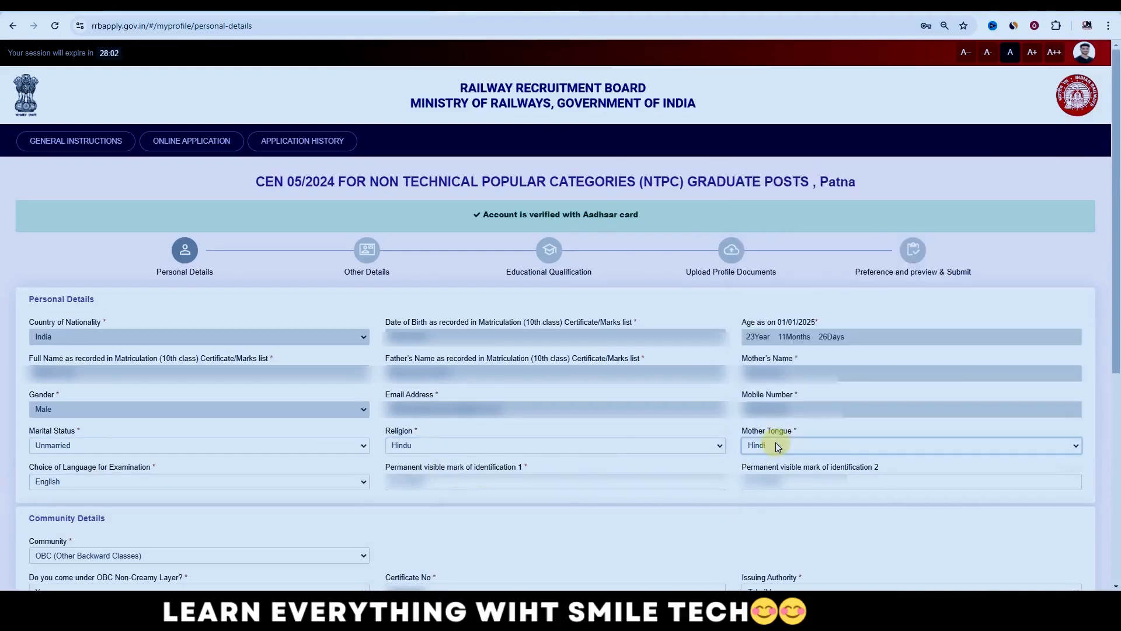
pyautogui.click(111, 485)
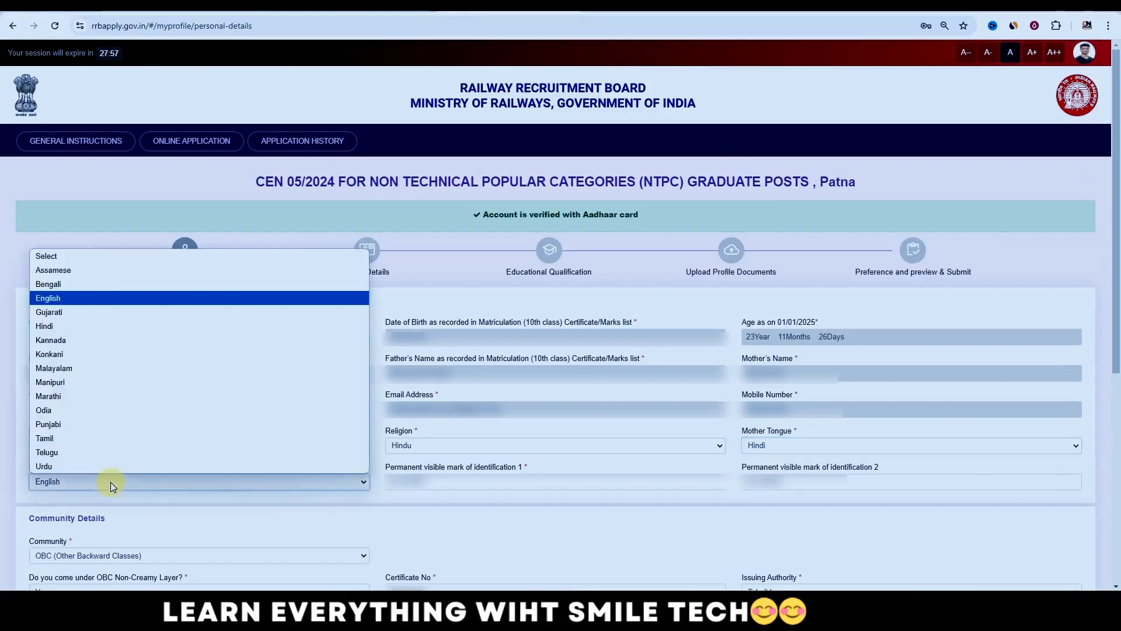
pyautogui.click(111, 484)
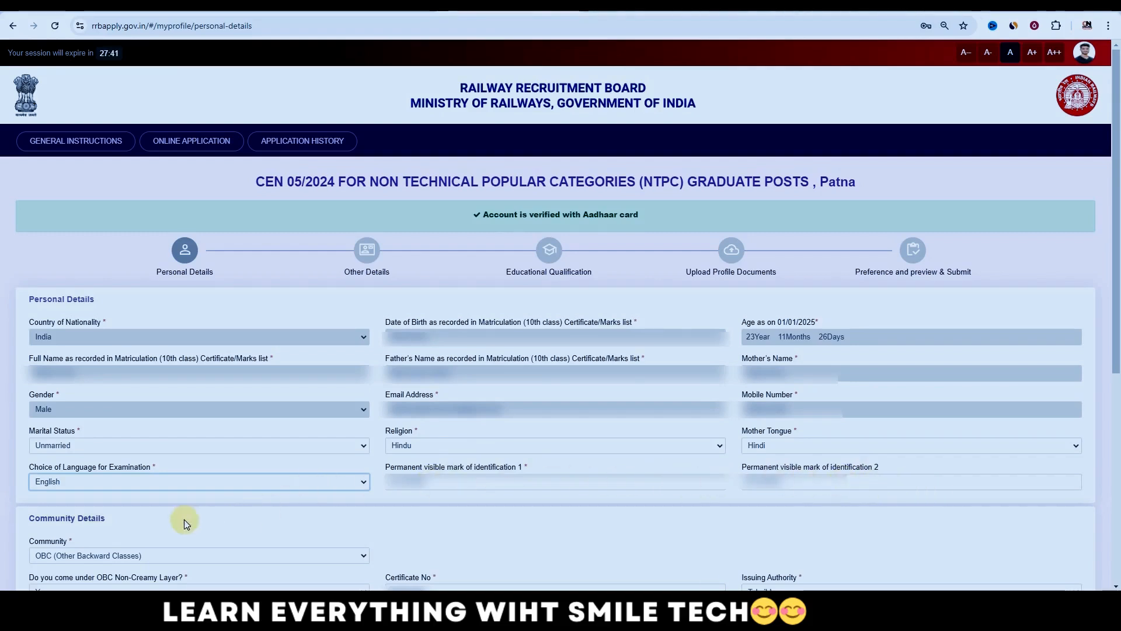
# Step: Set the community to UR (Unreserved) in the community details
pyautogui.scroll(-5, 15, 517)
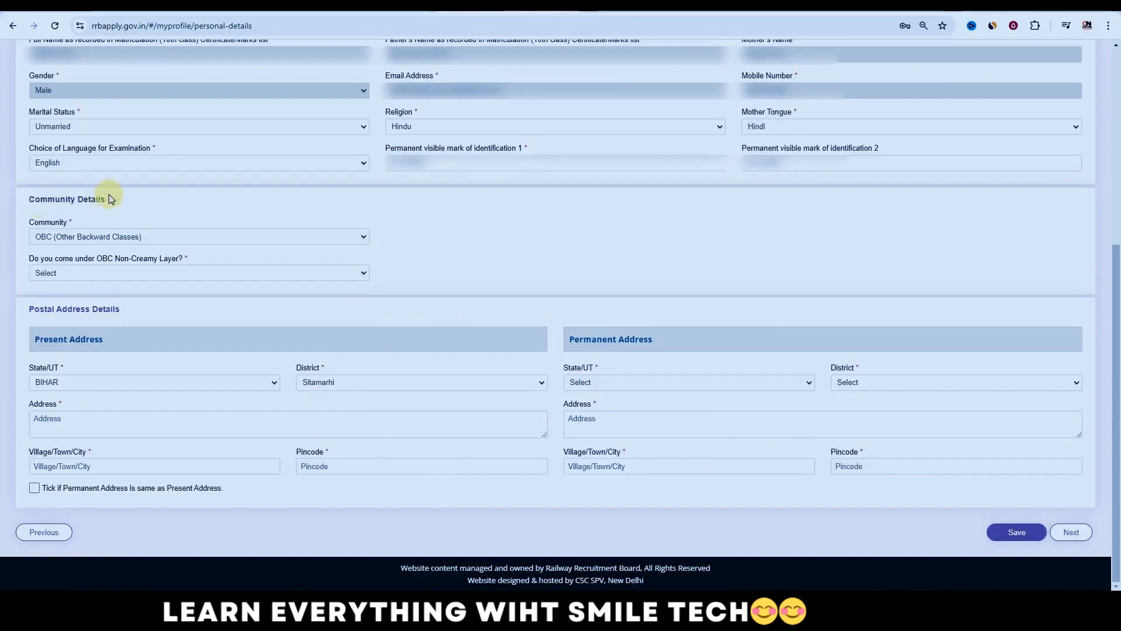
pyautogui.click(99, 238)
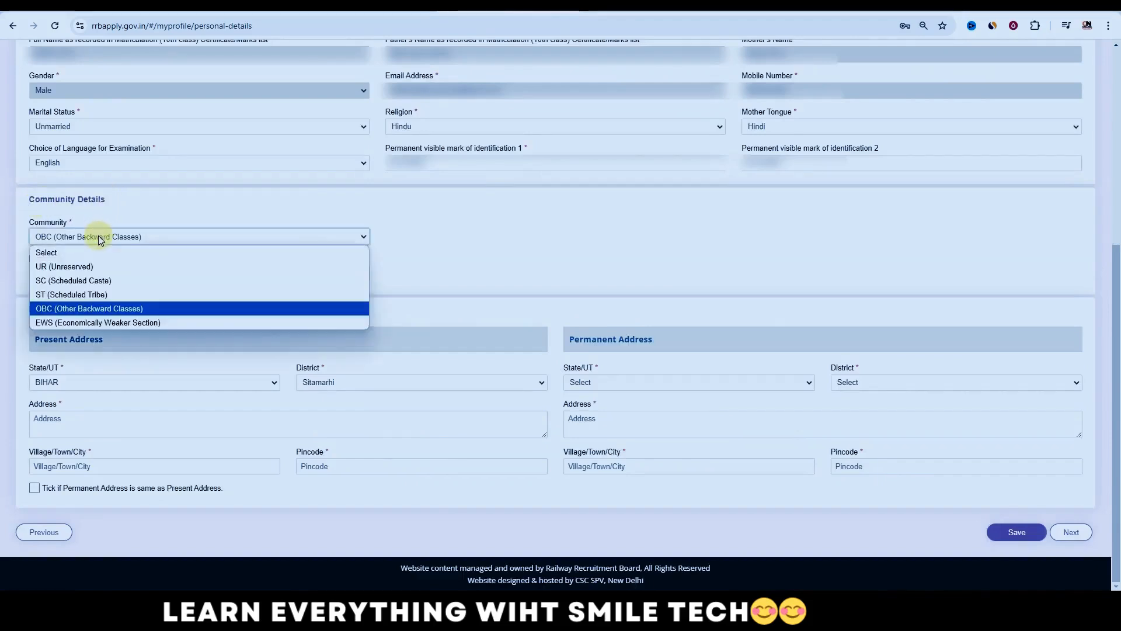
pyautogui.click(98, 267)
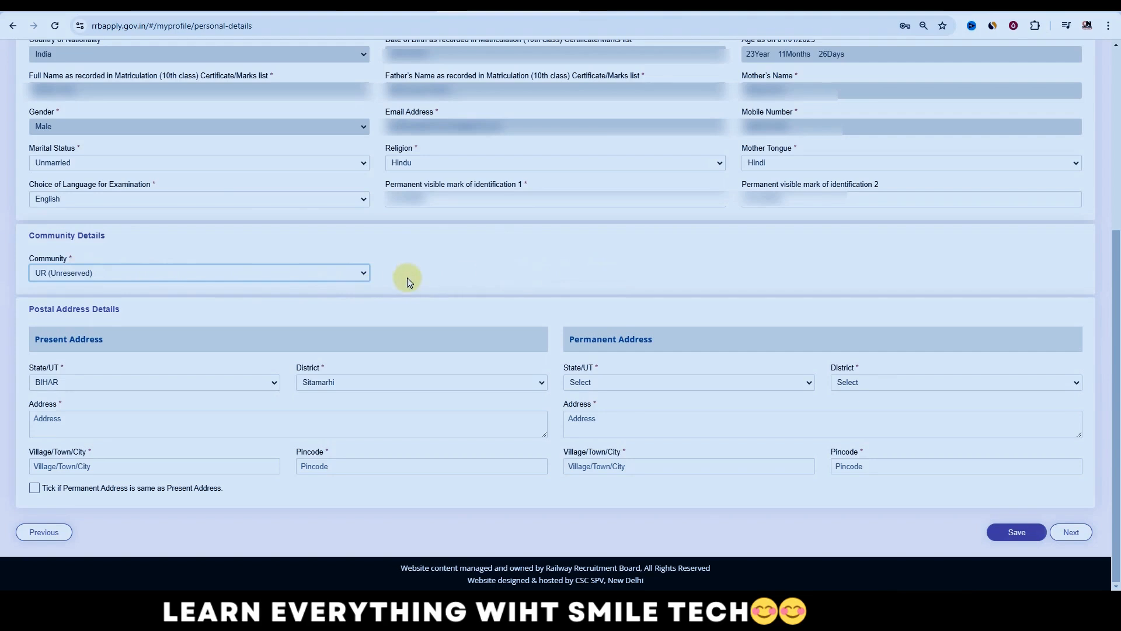
# Step: Change the community to SC (Scheduled Caste) and accept the information notice about recognised communities
pyautogui.click(211, 275)
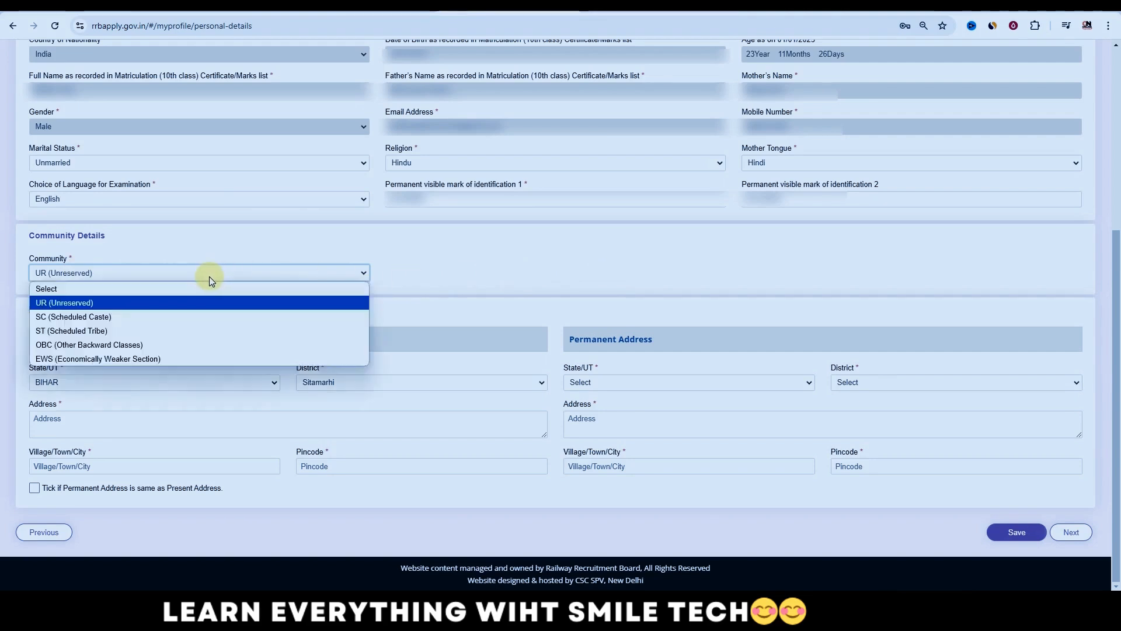
pyautogui.click(184, 316)
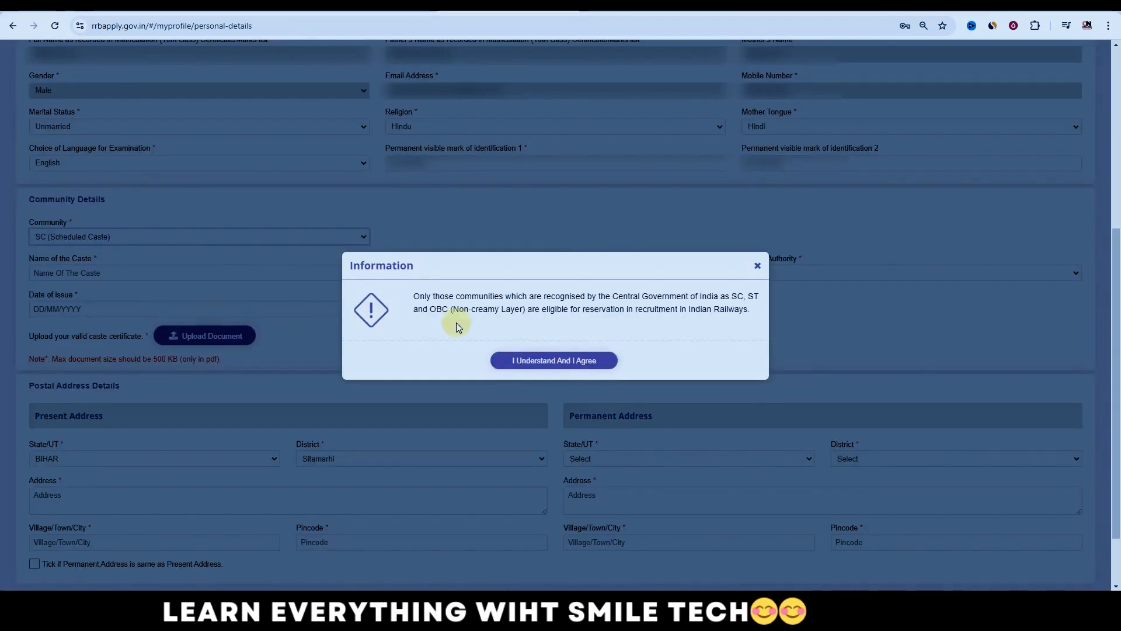
pyautogui.click(532, 359)
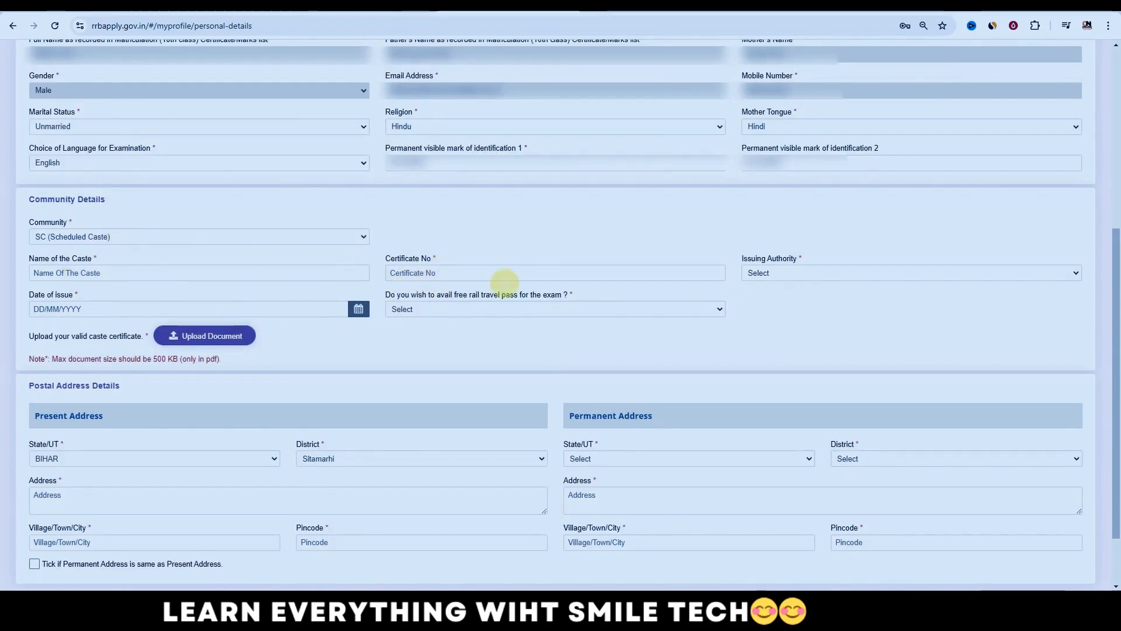
# Step: In the SC details, choose Sub-Divisional Magistrate as issuing authority, BIHAR as issuing state and Yes for the free rail travel pass
pyautogui.click(791, 278)
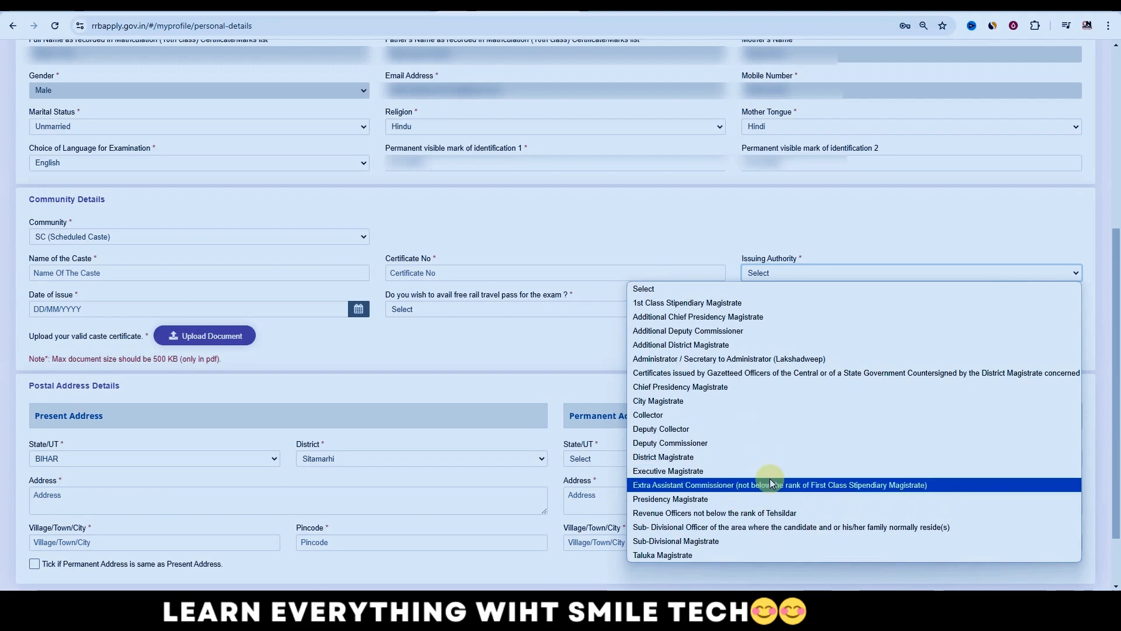
pyautogui.click(749, 548)
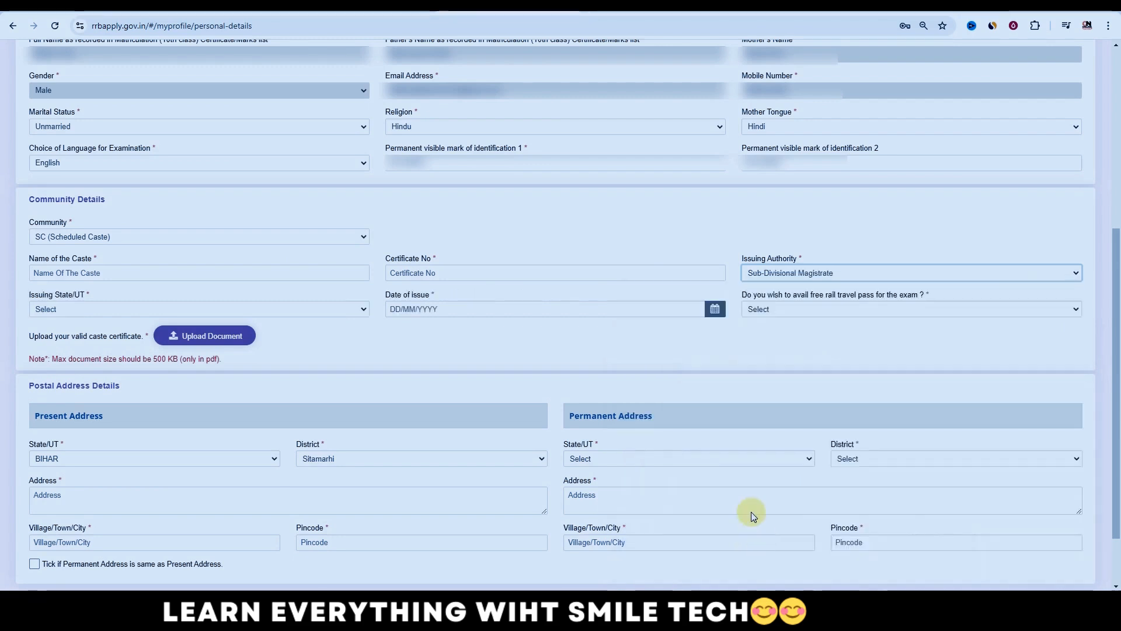
pyautogui.click(80, 309)
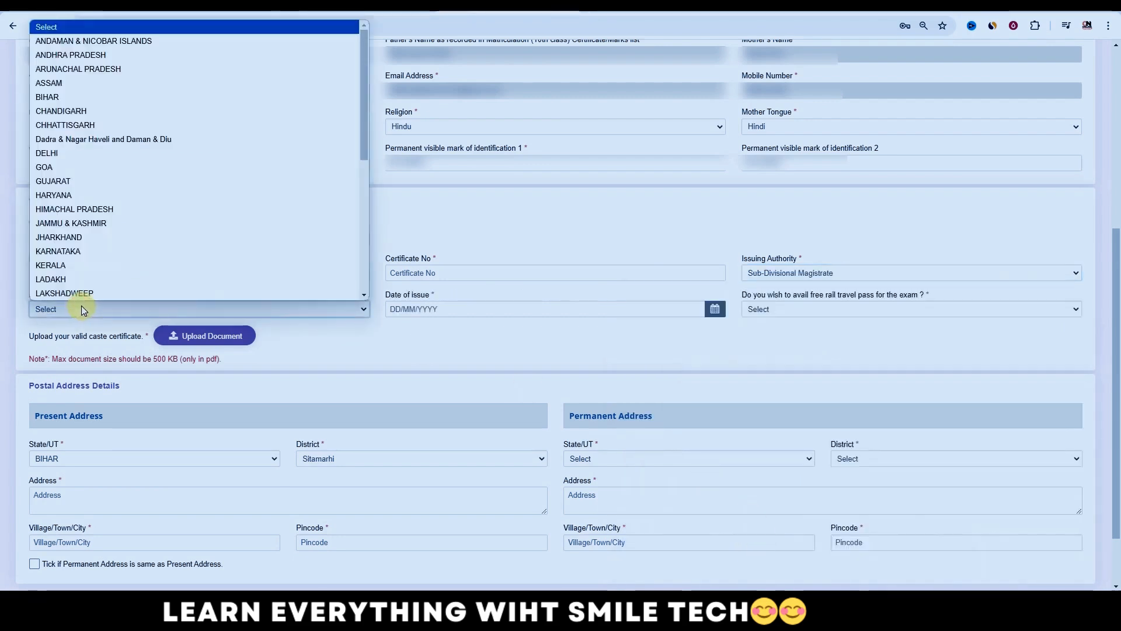
pyautogui.click(93, 97)
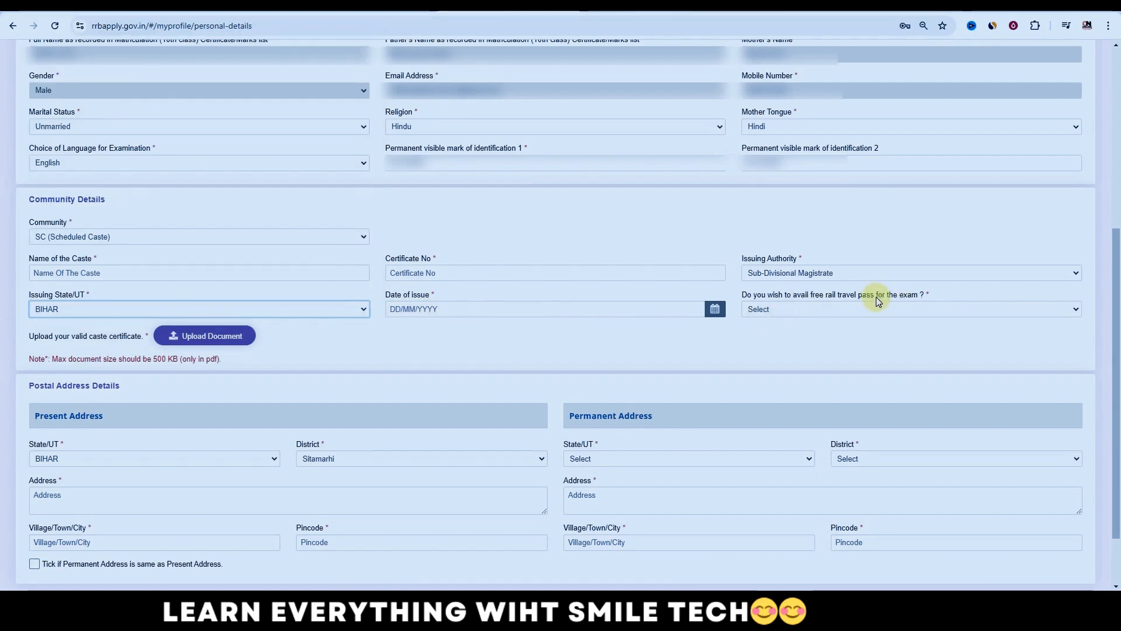
pyautogui.click(845, 313)
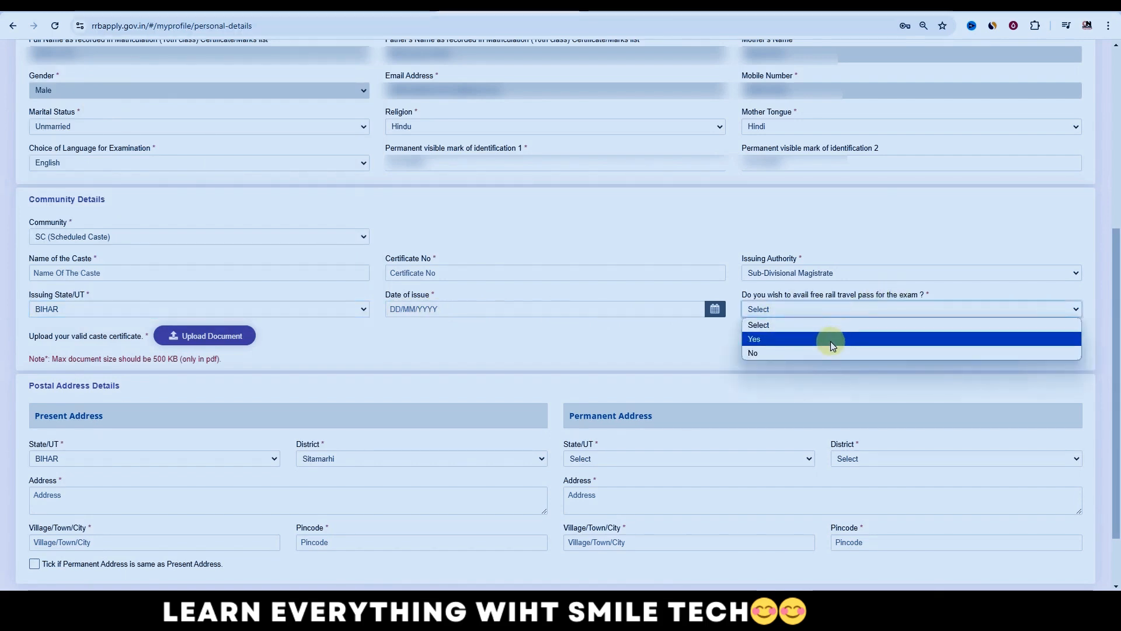
pyautogui.click(830, 341)
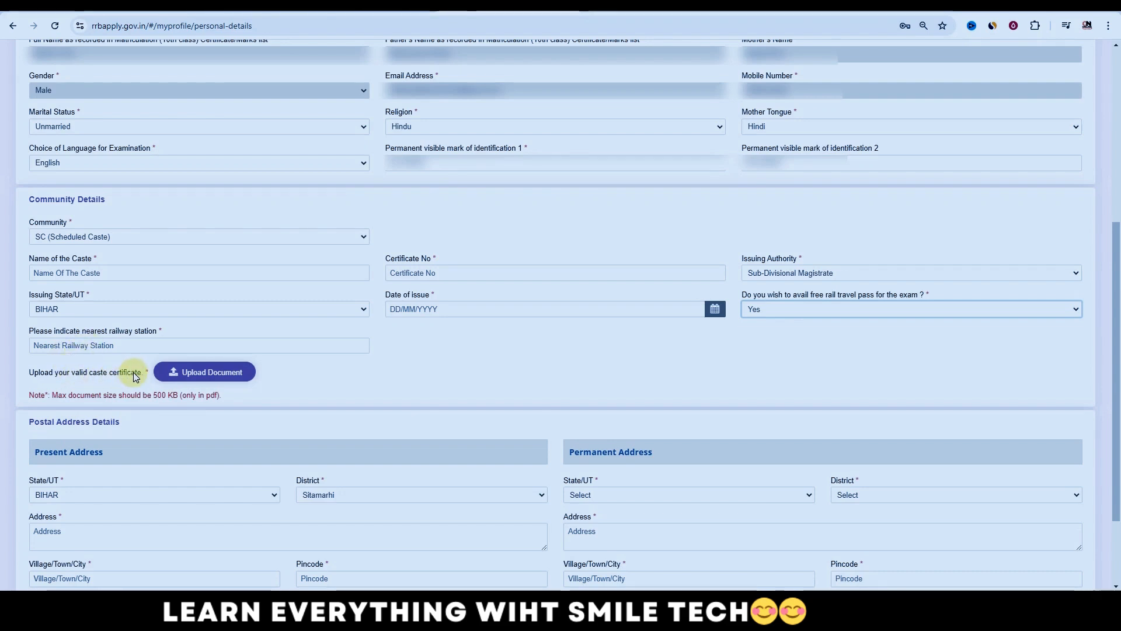
# Step: Set the community to OBC (Other Backward Classes) with Non-Creamy Layer answered Yes, agreeing to both information notices
pyautogui.click(134, 238)
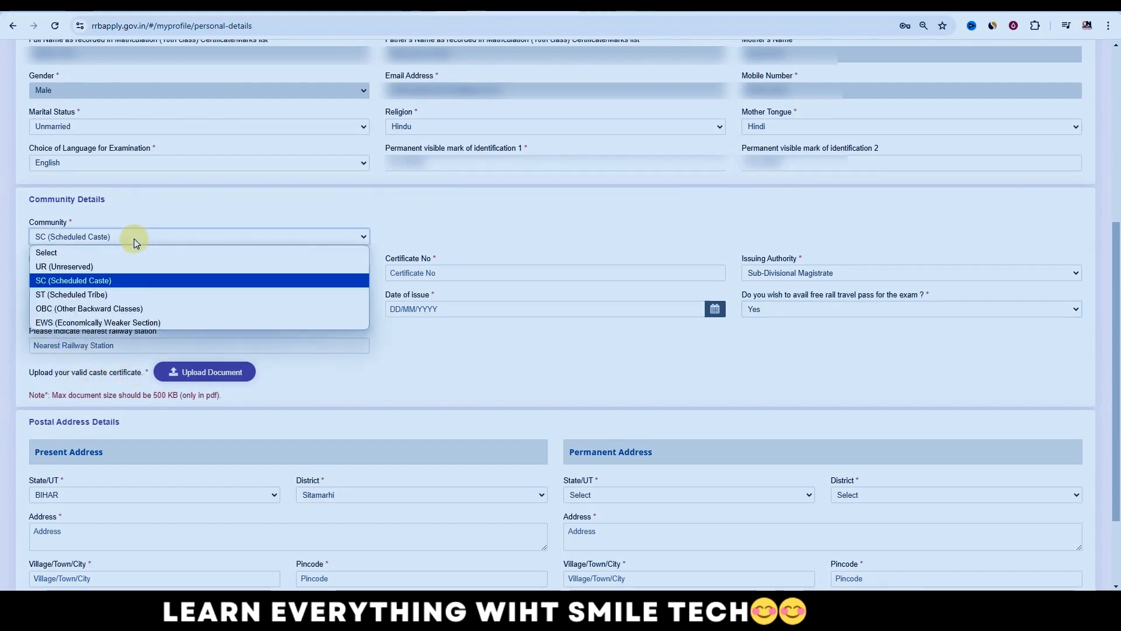
pyautogui.click(117, 308)
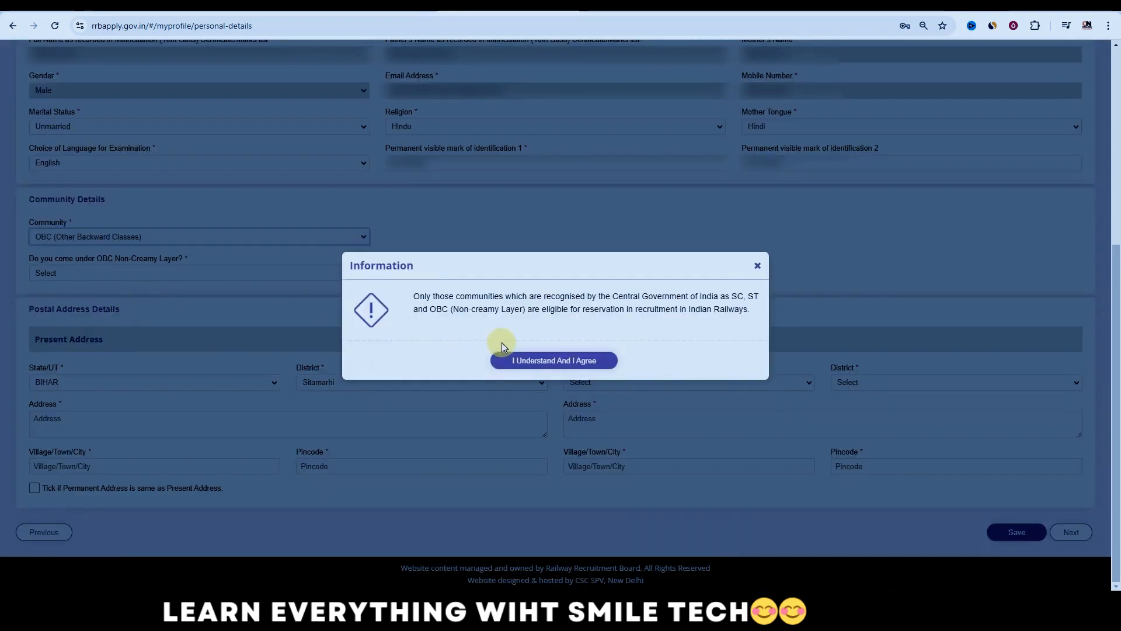
pyautogui.click(525, 361)
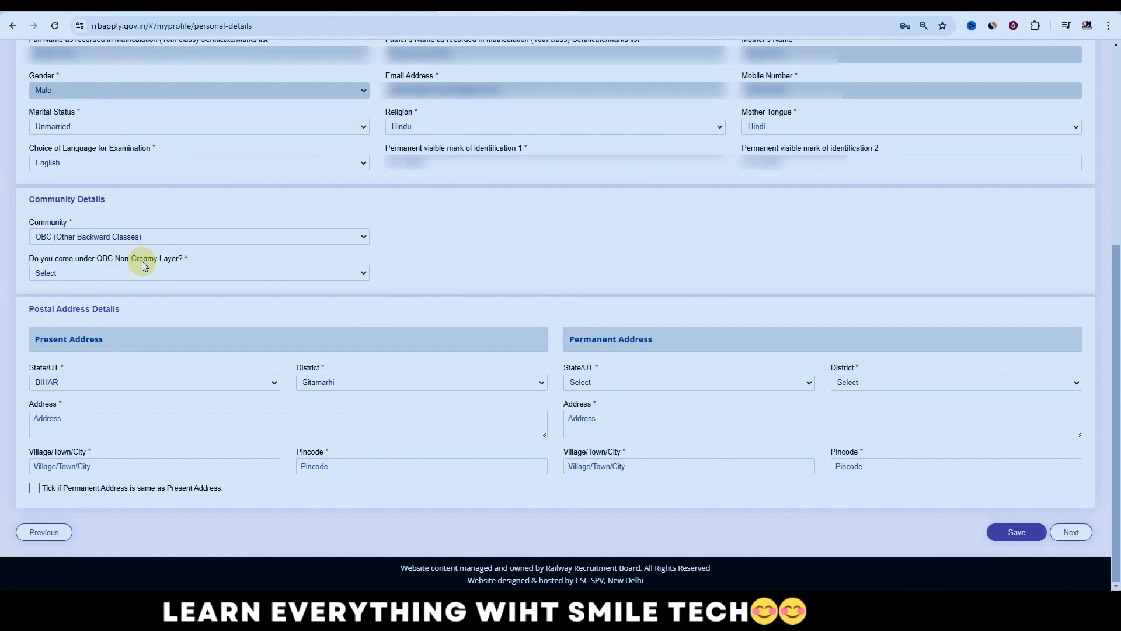
pyautogui.click(98, 274)
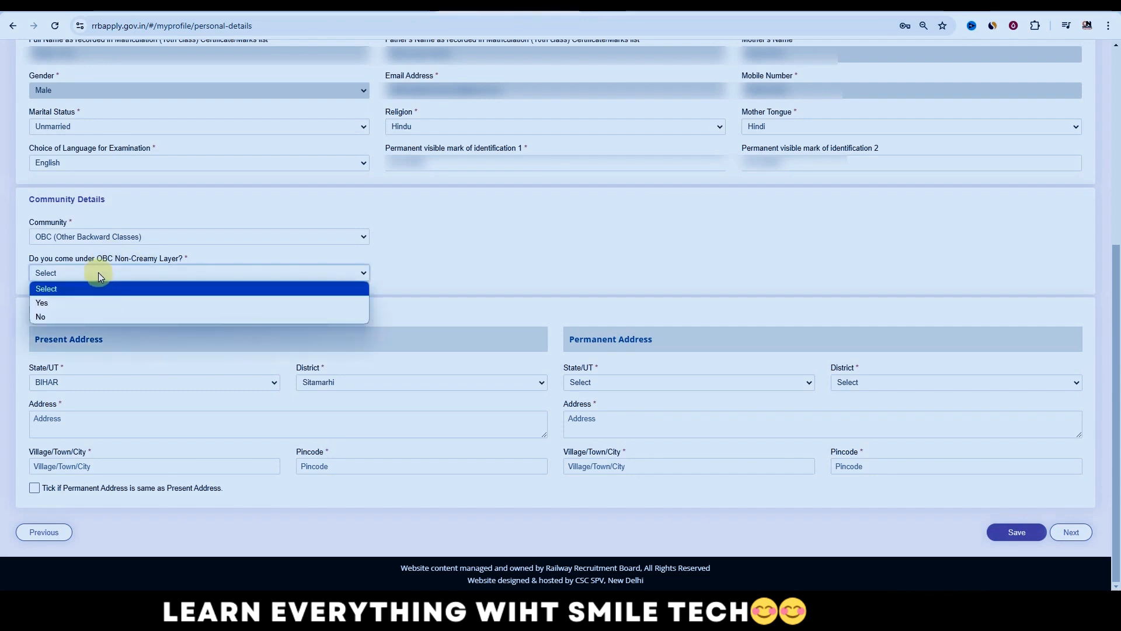
pyautogui.click(84, 302)
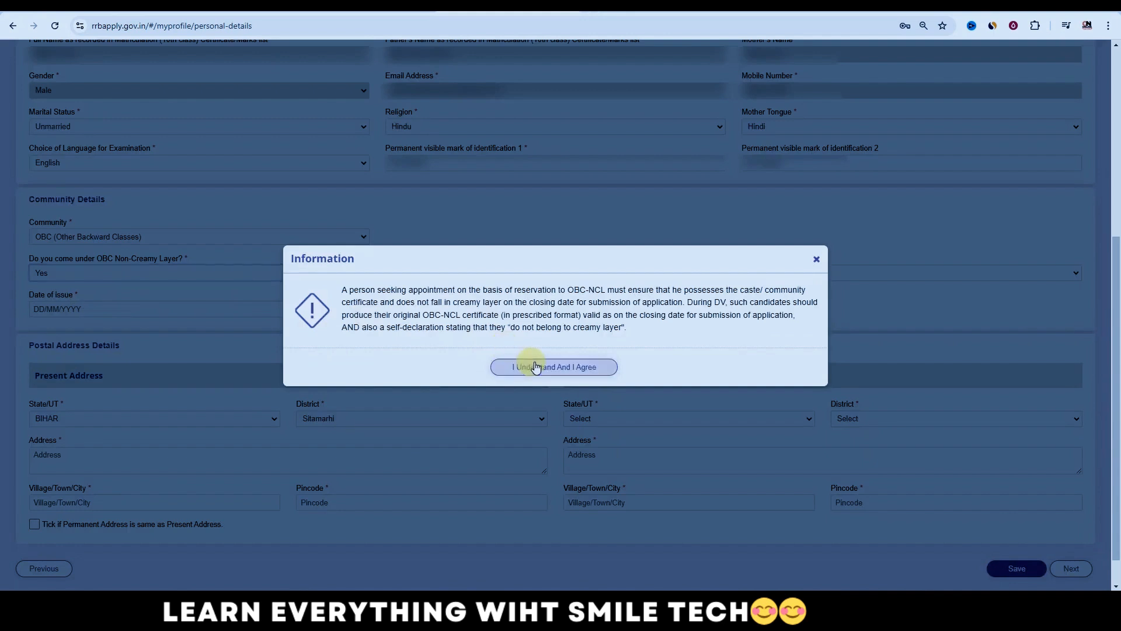
pyautogui.click(528, 366)
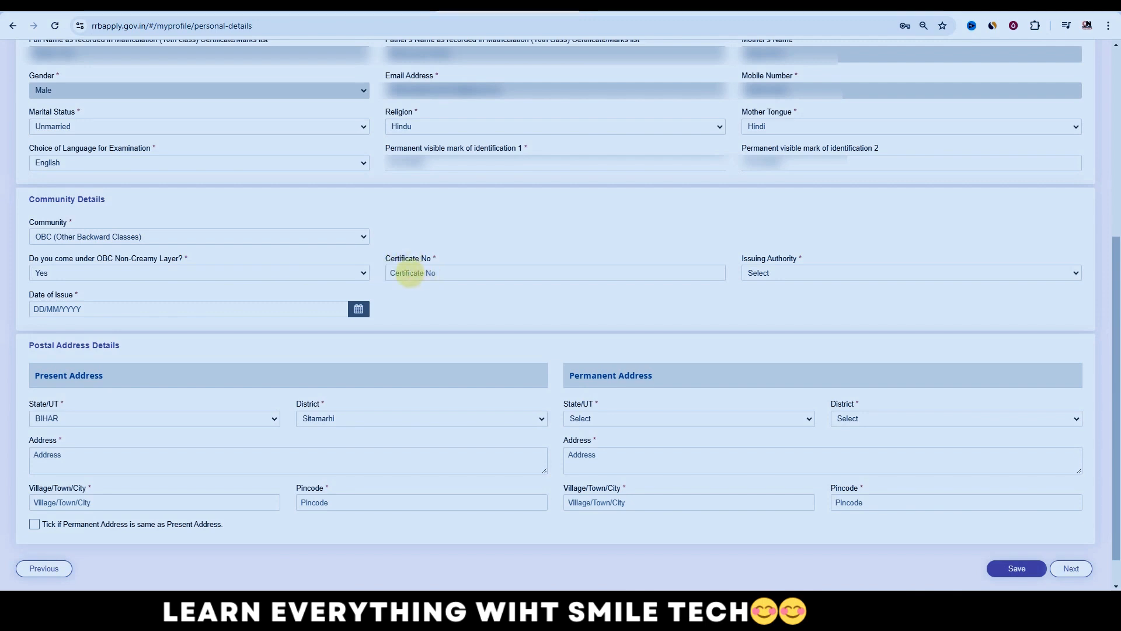
pyautogui.click(821, 272)
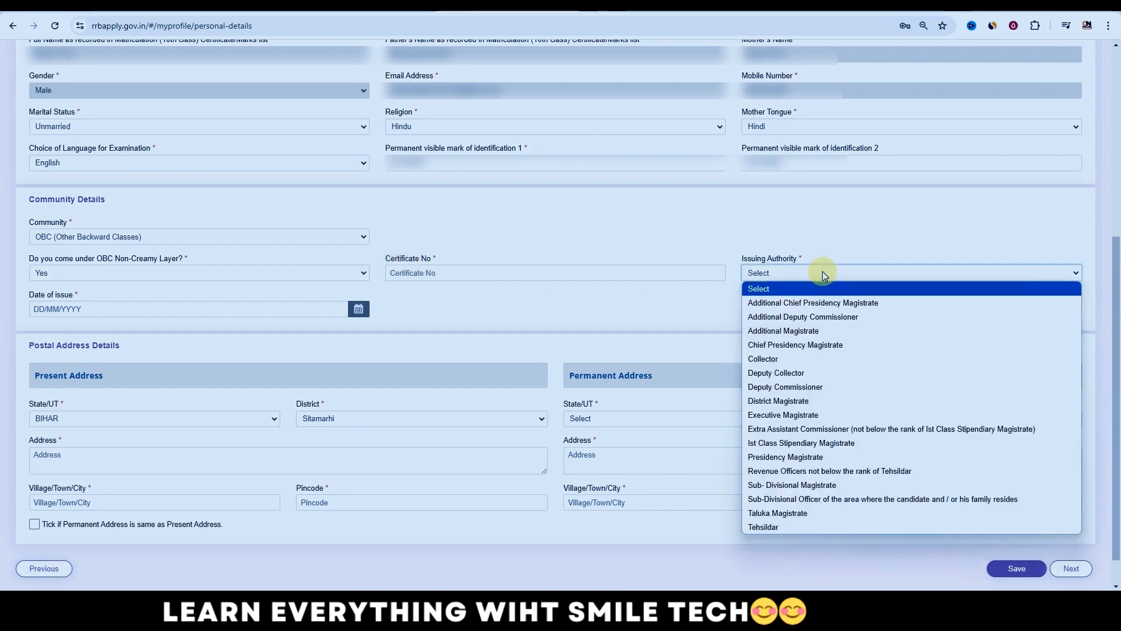
pyautogui.click(823, 273)
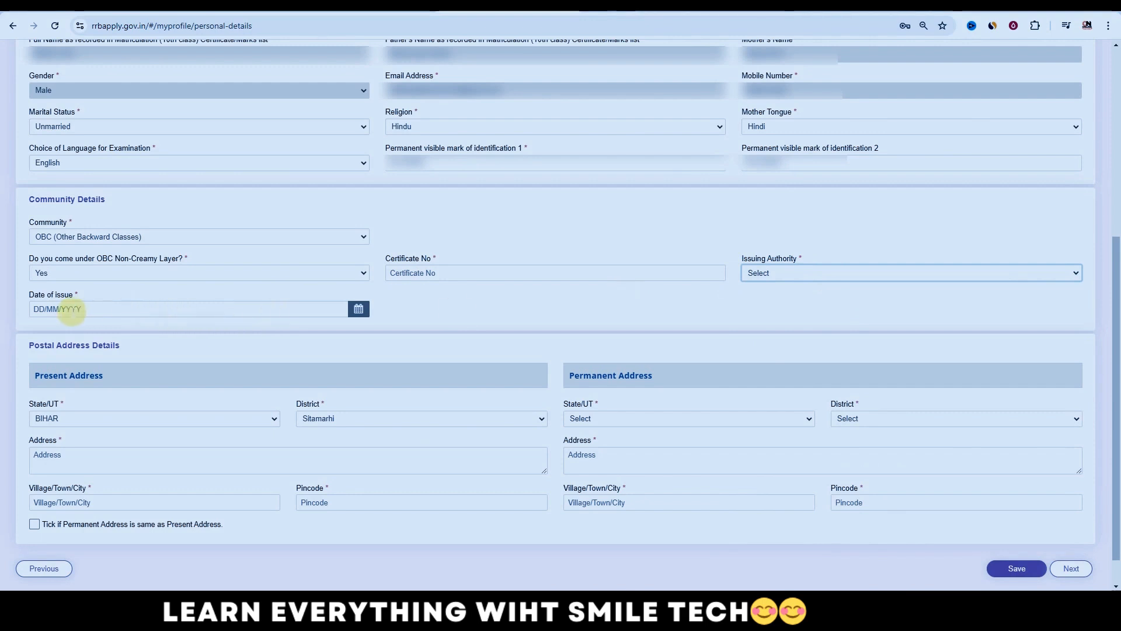
pyautogui.click(358, 308)
pyautogui.click(453, 300)
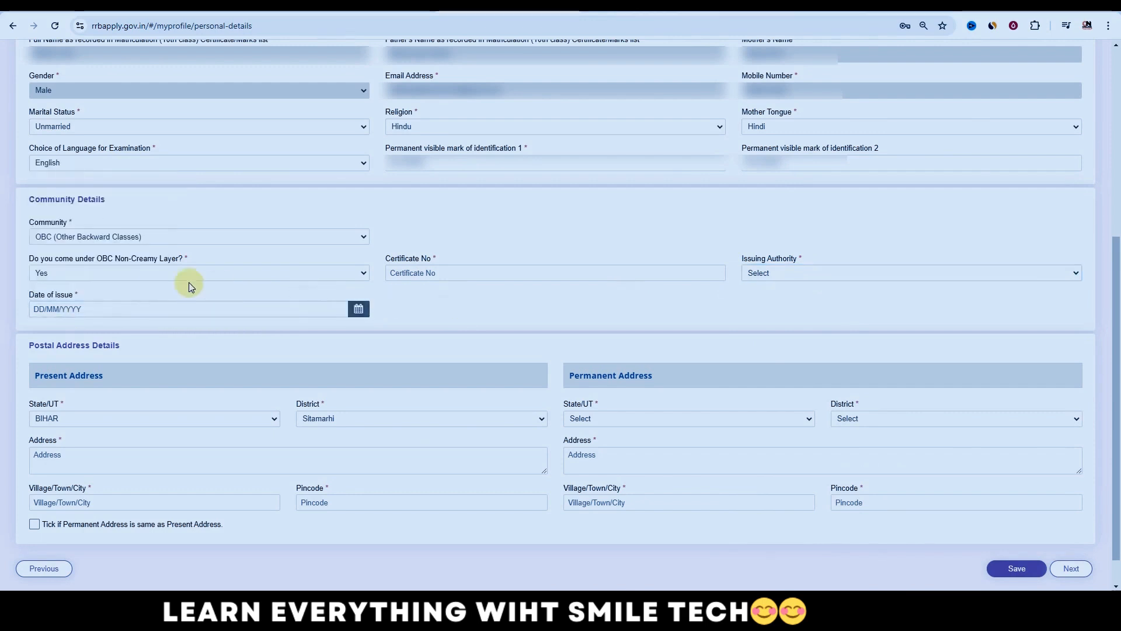
pyautogui.click(128, 236)
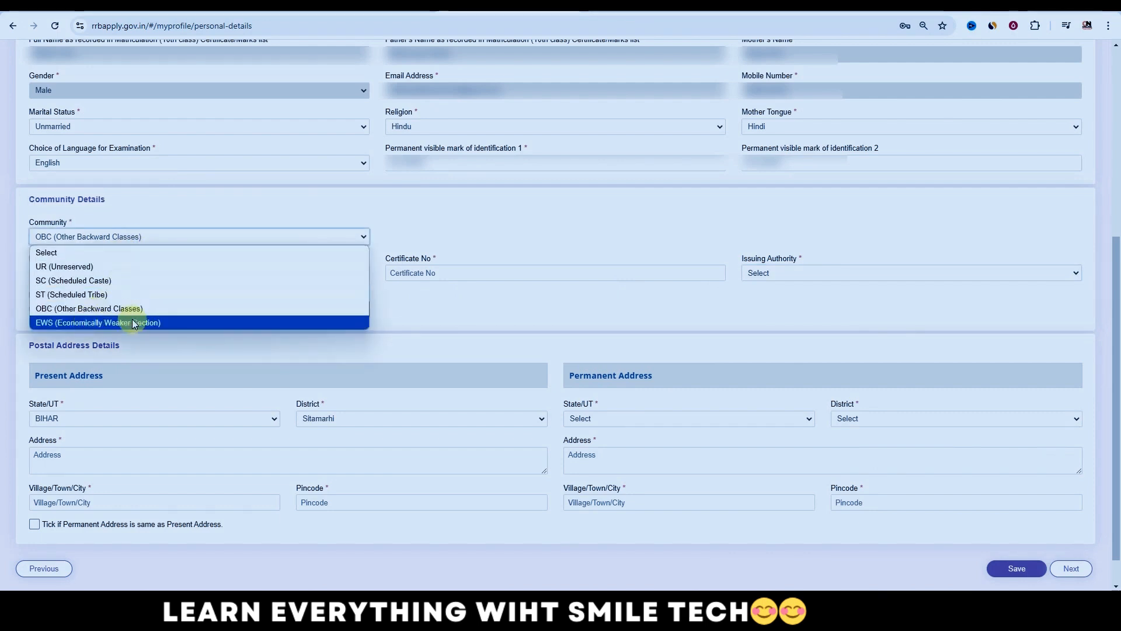
pyautogui.click(488, 315)
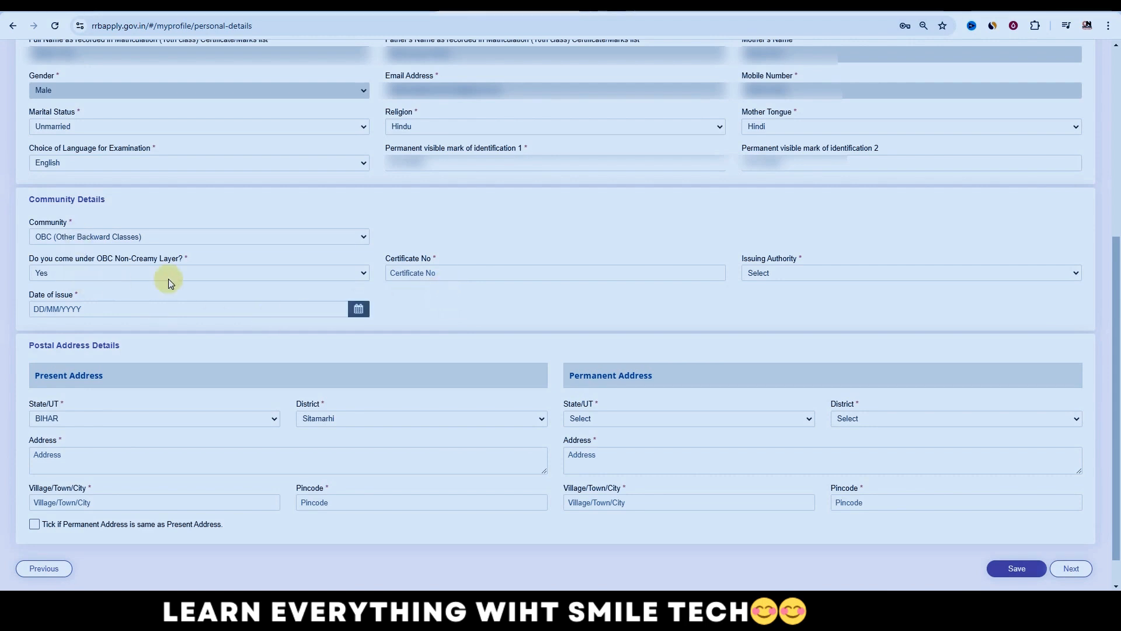
# Step: Keep the already selected state and district for the present address in the postal address details
pyautogui.scroll(-1, 493, 311)
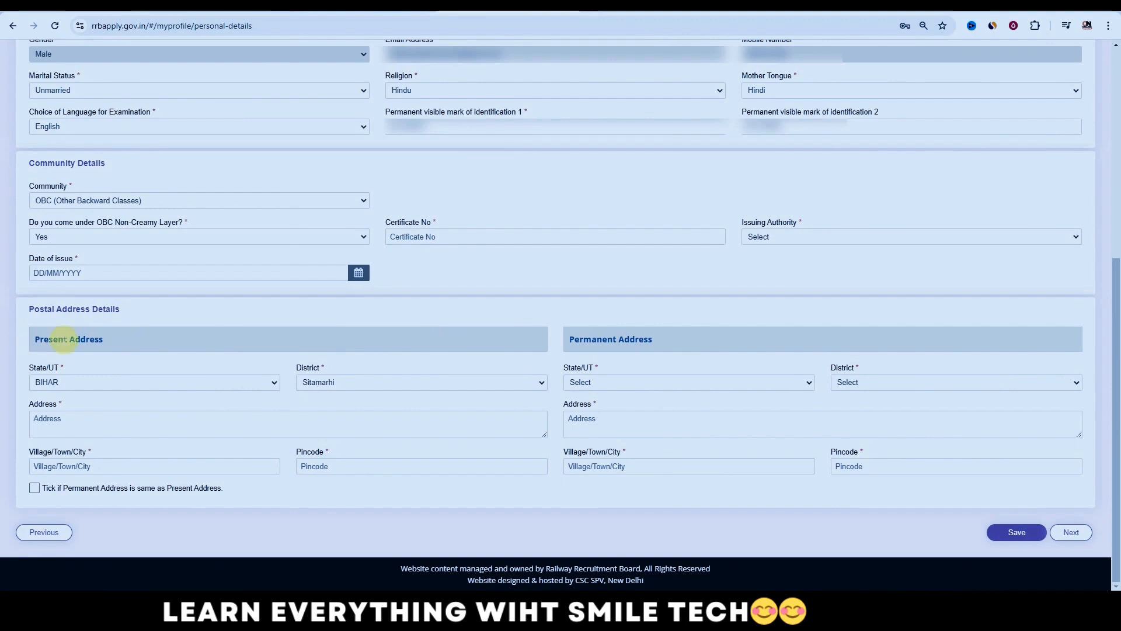
pyautogui.click(102, 384)
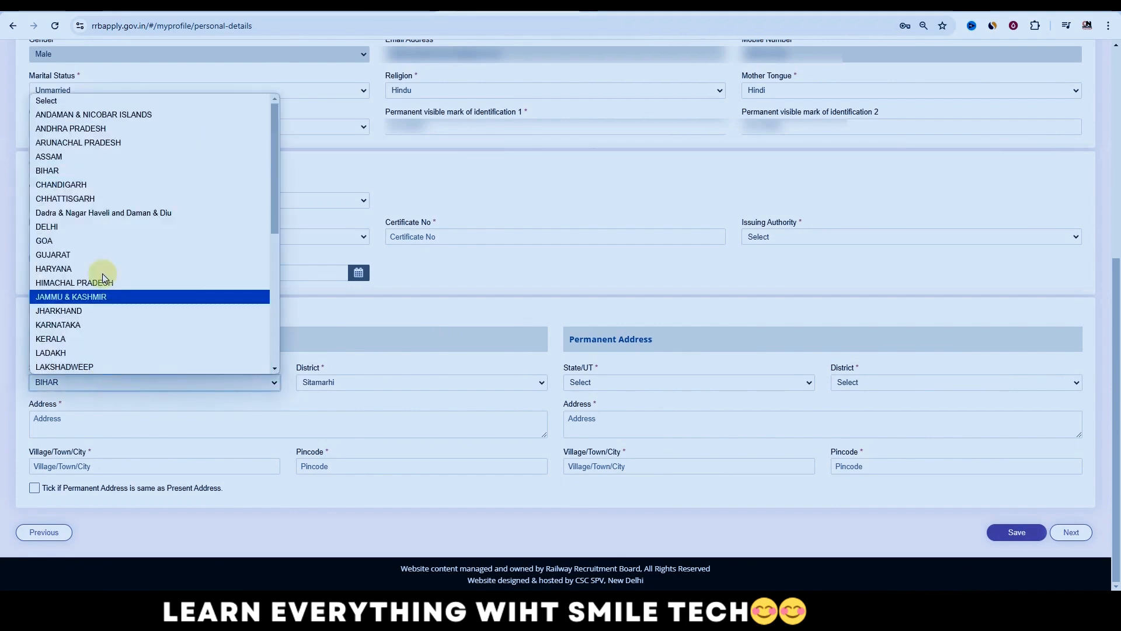
pyautogui.click(110, 176)
pyautogui.click(384, 381)
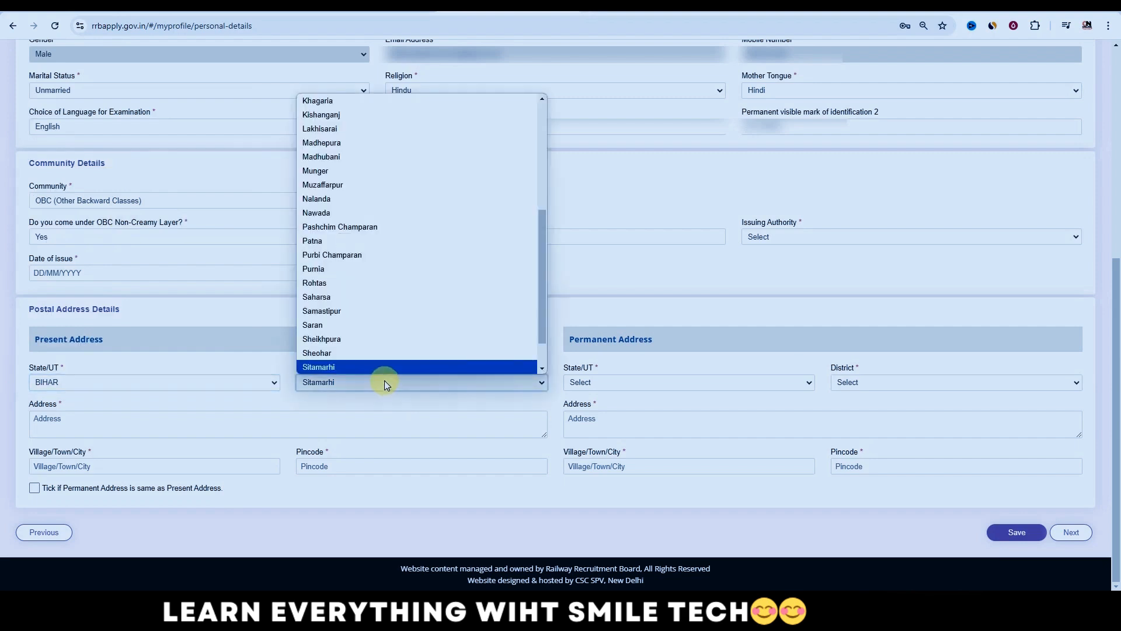
pyautogui.click(385, 380)
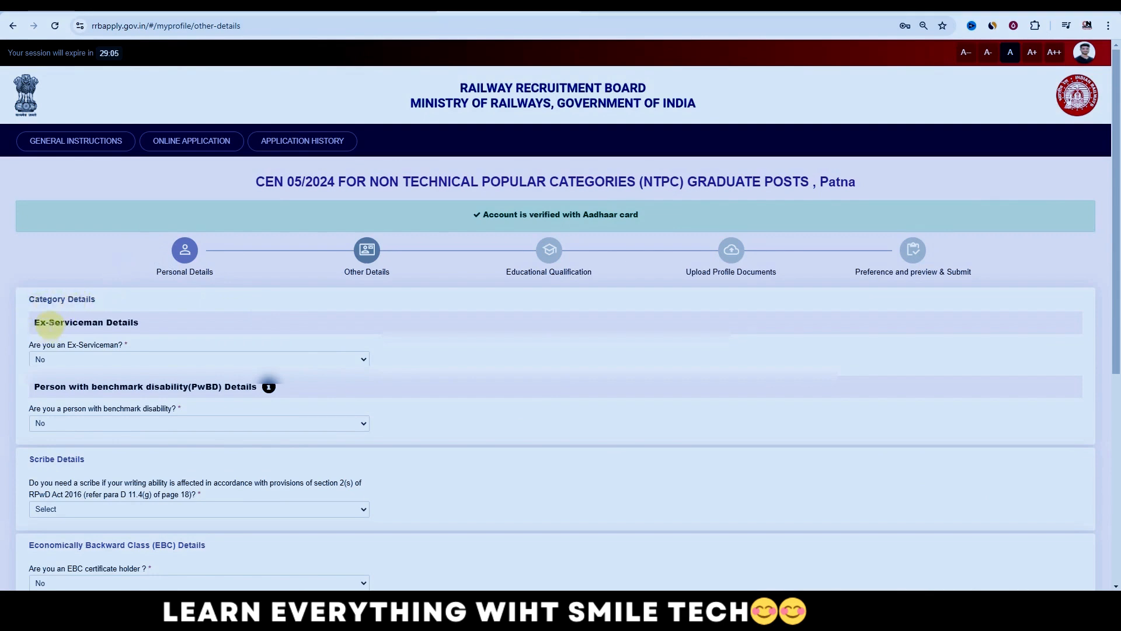
# Step: Answer No to being an Ex-Serviceman and No to being a person with benchmark disability in the category details
pyautogui.click(98, 359)
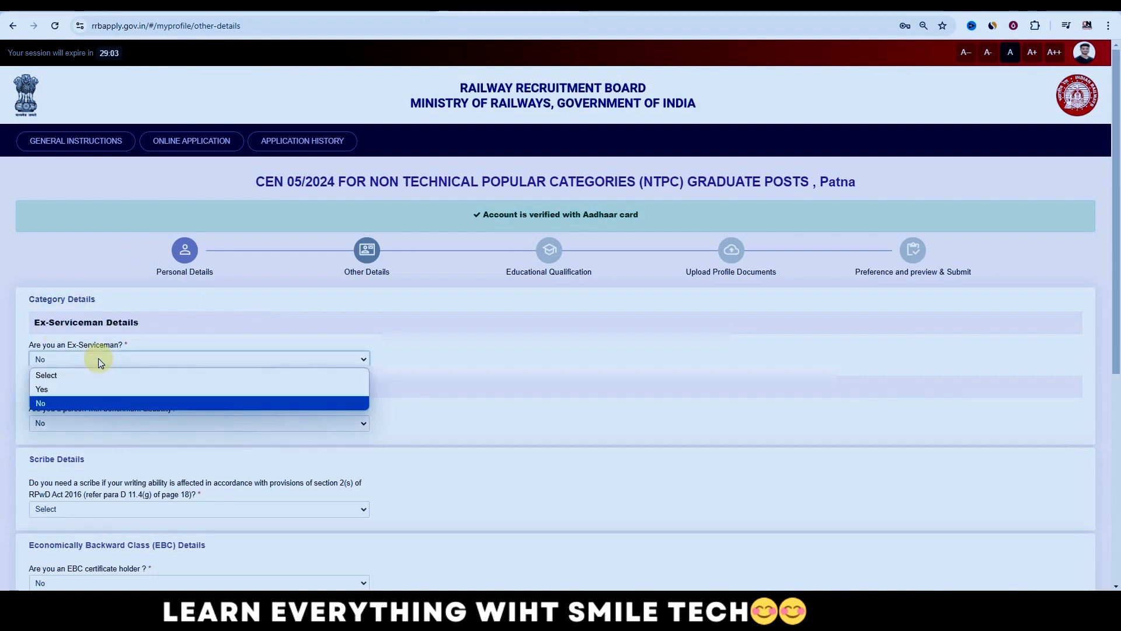
pyautogui.click(82, 402)
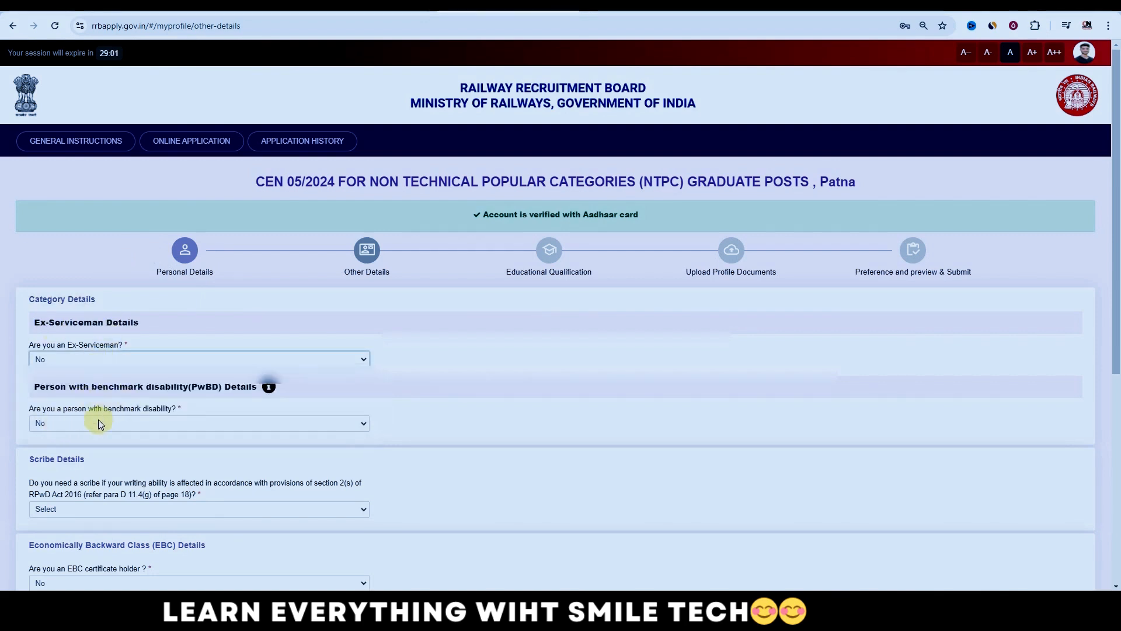
pyautogui.click(78, 423)
pyautogui.click(79, 464)
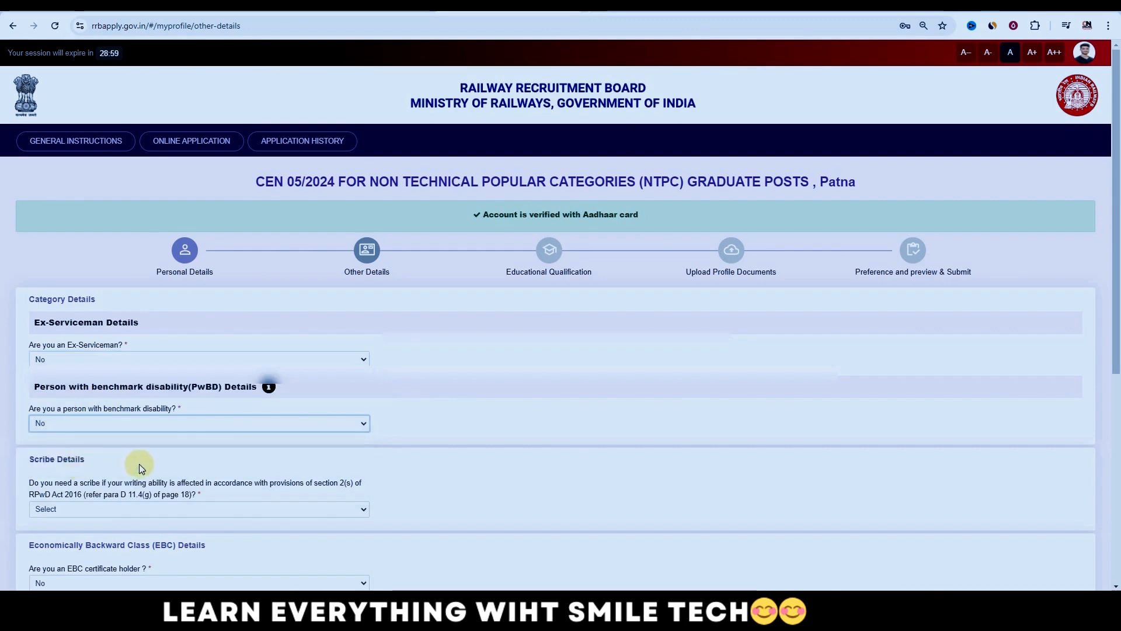
# Step: Answer No to needing a scribe in the scribe details
pyautogui.scroll(-2, 220, 428)
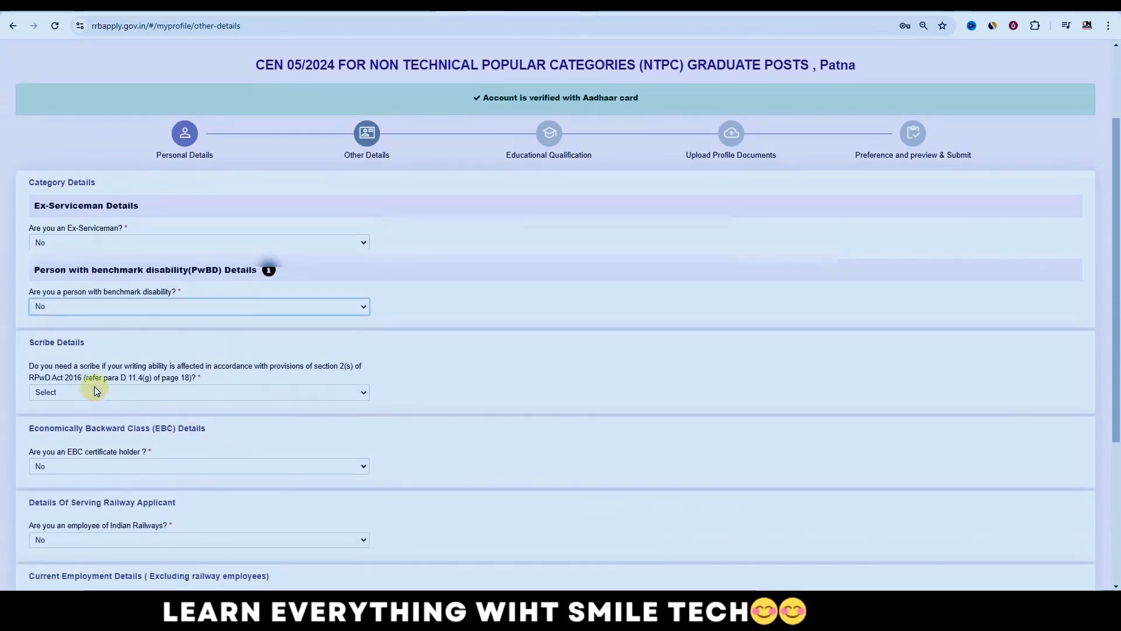
pyautogui.click(135, 393)
pyautogui.click(124, 441)
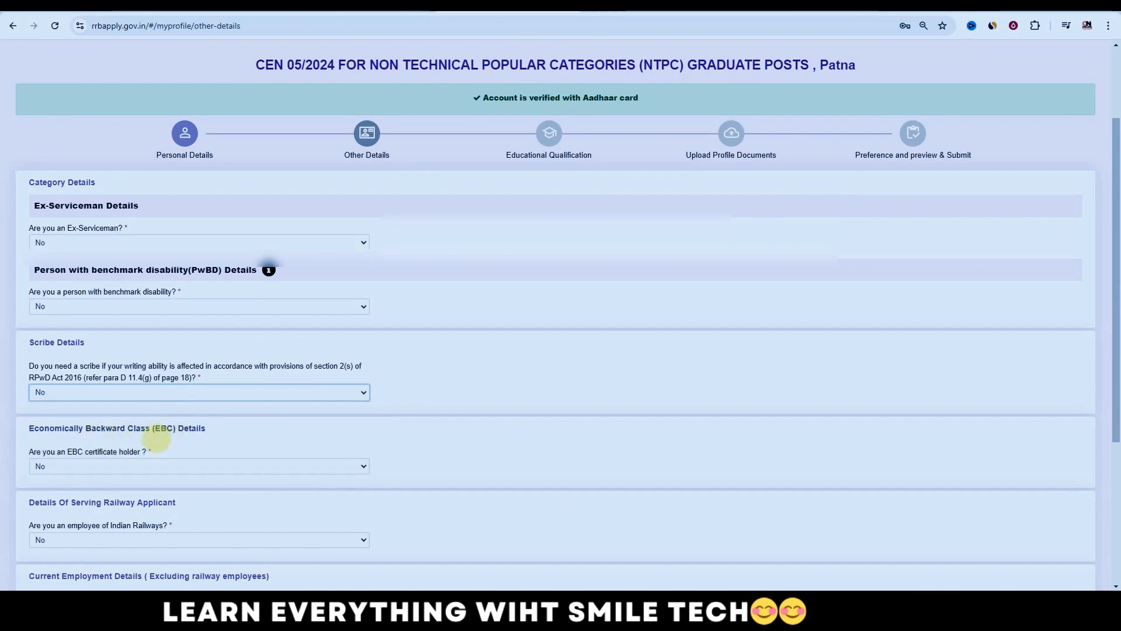
# Step: Answer Yes to being an EBC certificate holder, agree to the EBC information notice and decline the fee concession
pyautogui.click(111, 467)
pyautogui.click(103, 495)
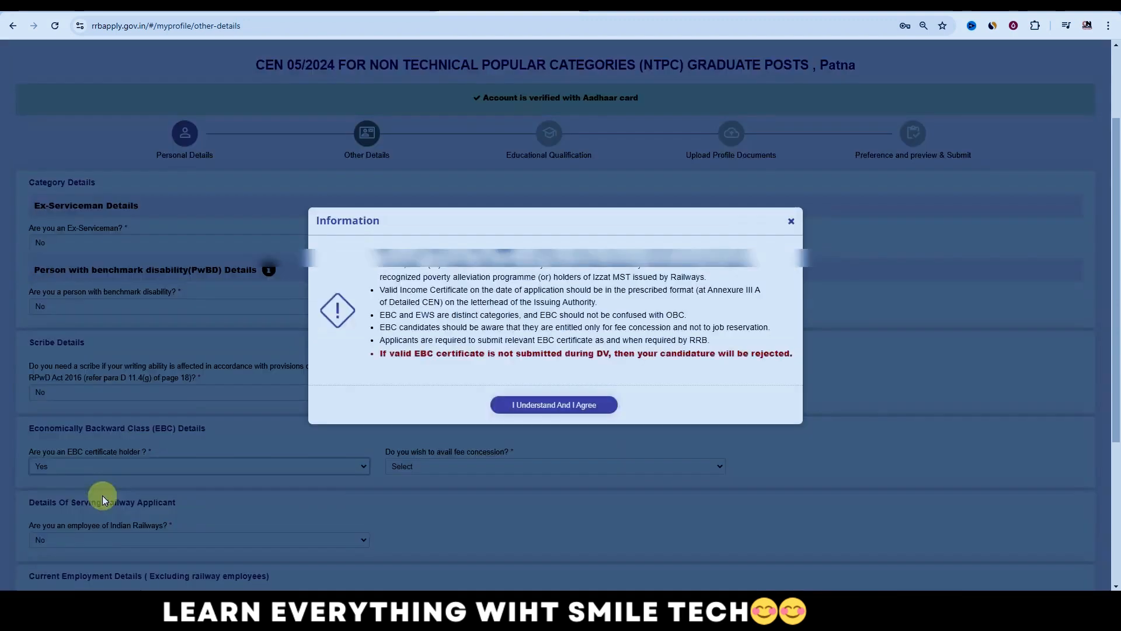
pyautogui.click(538, 406)
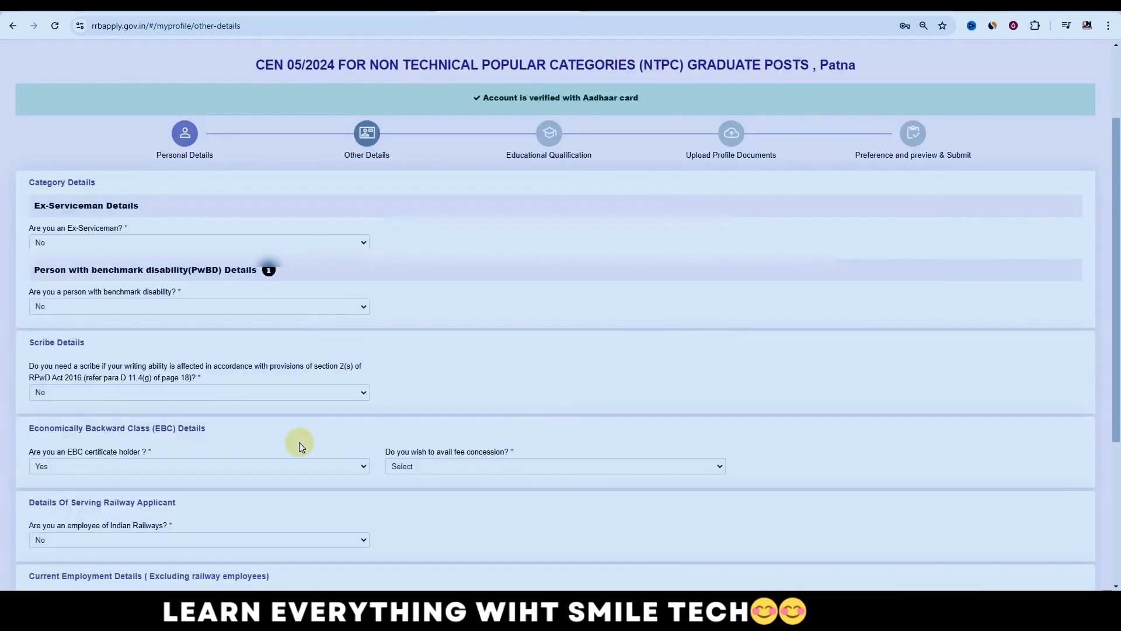
pyautogui.click(446, 468)
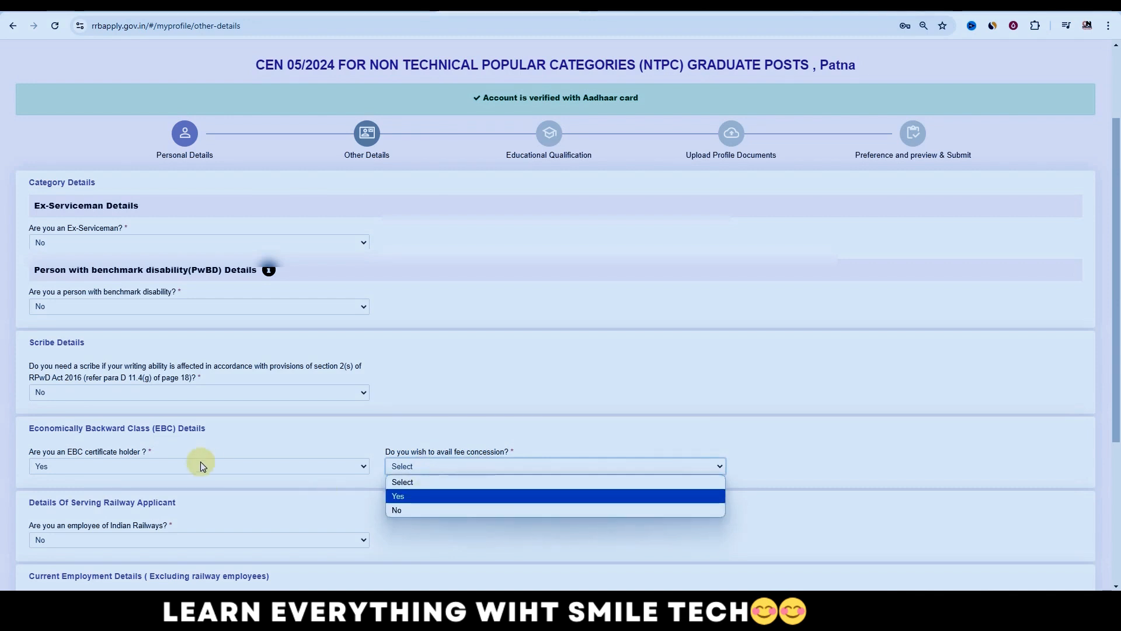
pyautogui.click(390, 510)
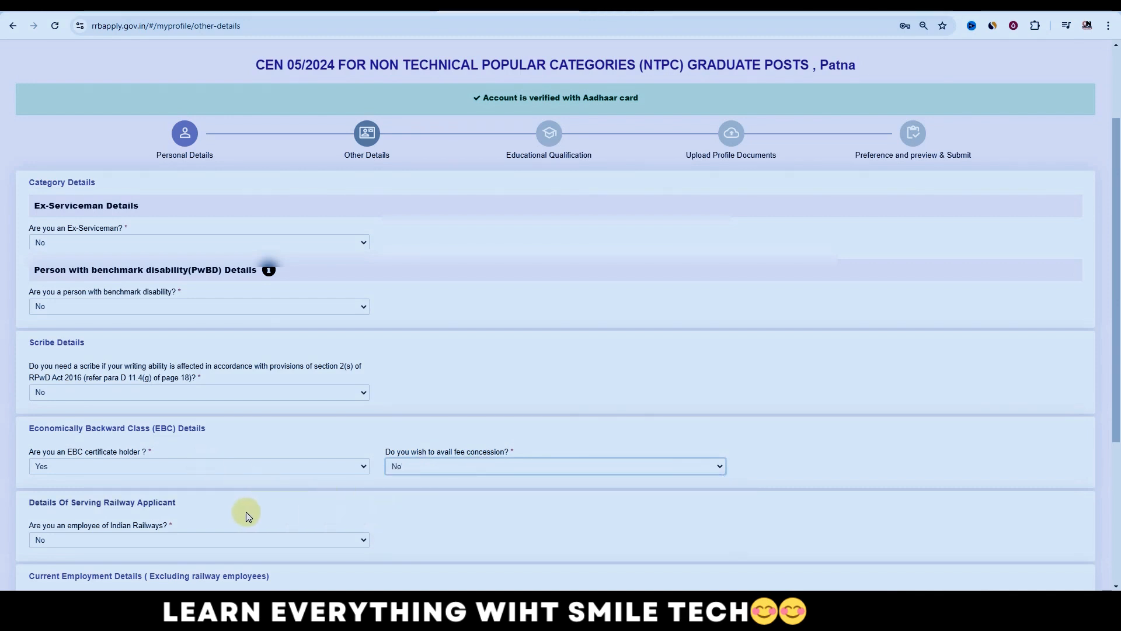
# Step: Set the EBC certificate holder answer to No in the Economically Backward Class details
pyautogui.click(149, 467)
pyautogui.click(90, 508)
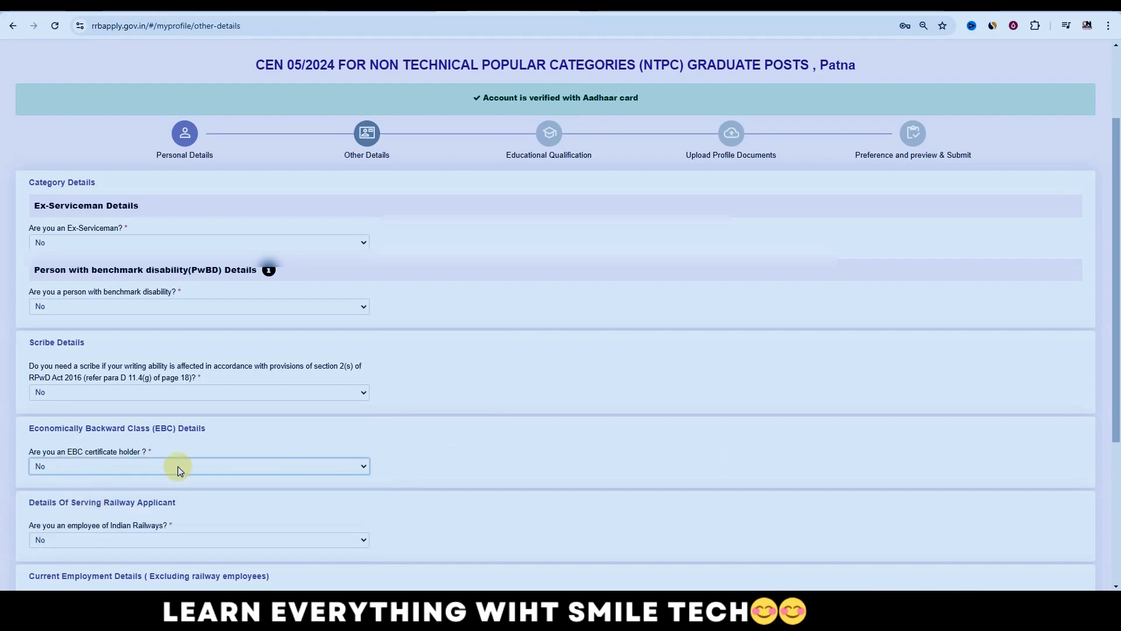
pyautogui.scroll(-1, 413, 455)
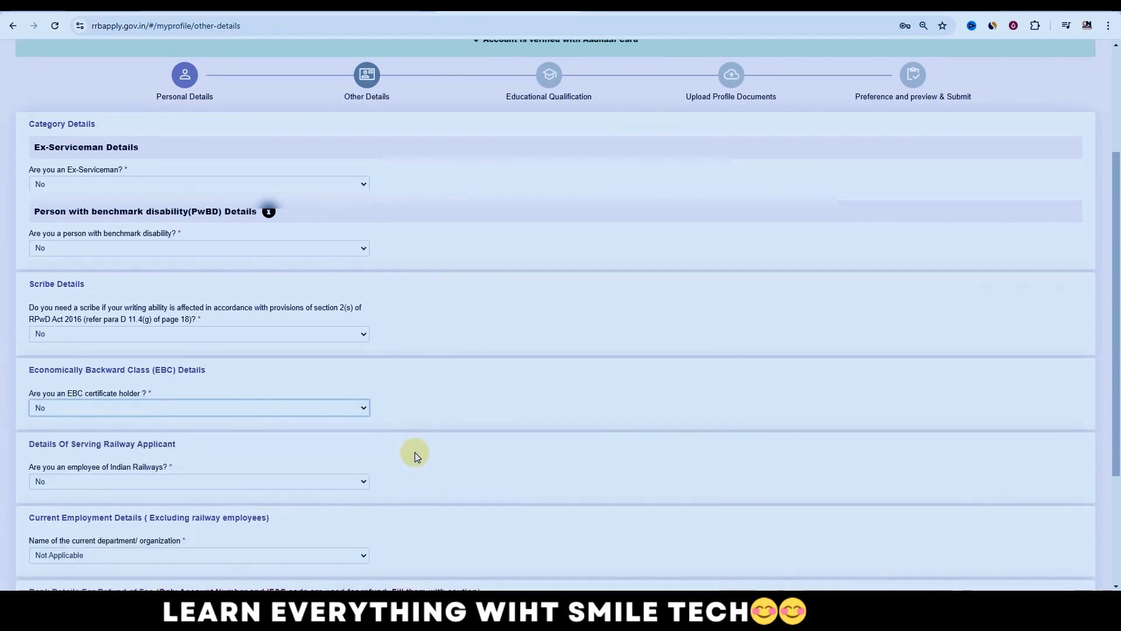
# Step: Answer No to being an employee of Indian Railways and choose Not Applicable as the current department or organization
pyautogui.scroll(-1, 409, 452)
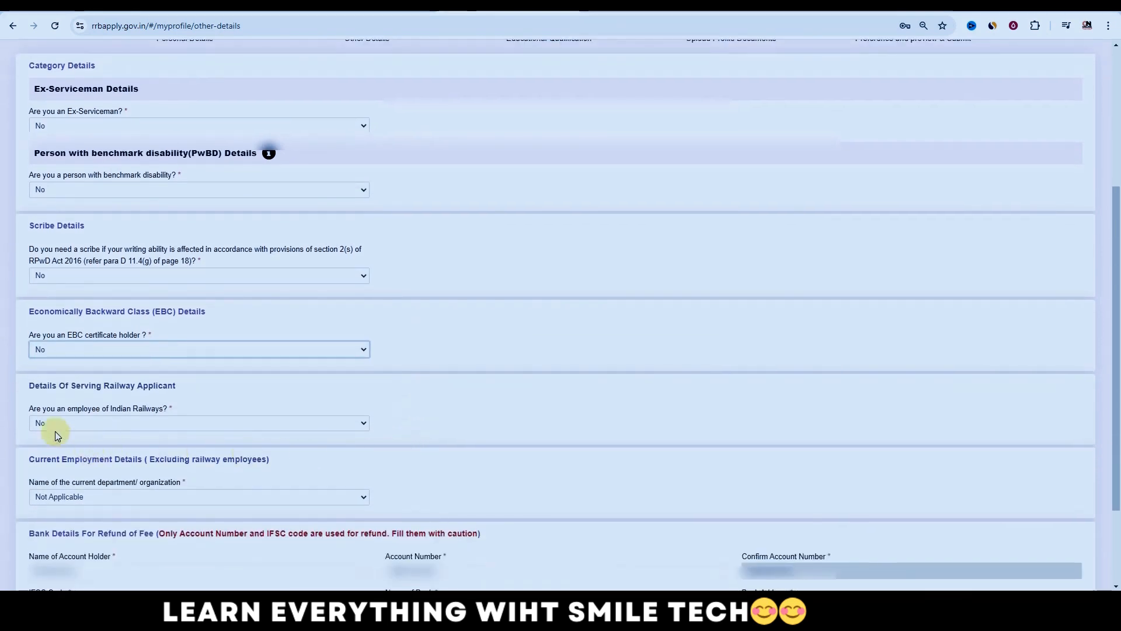
pyautogui.click(100, 428)
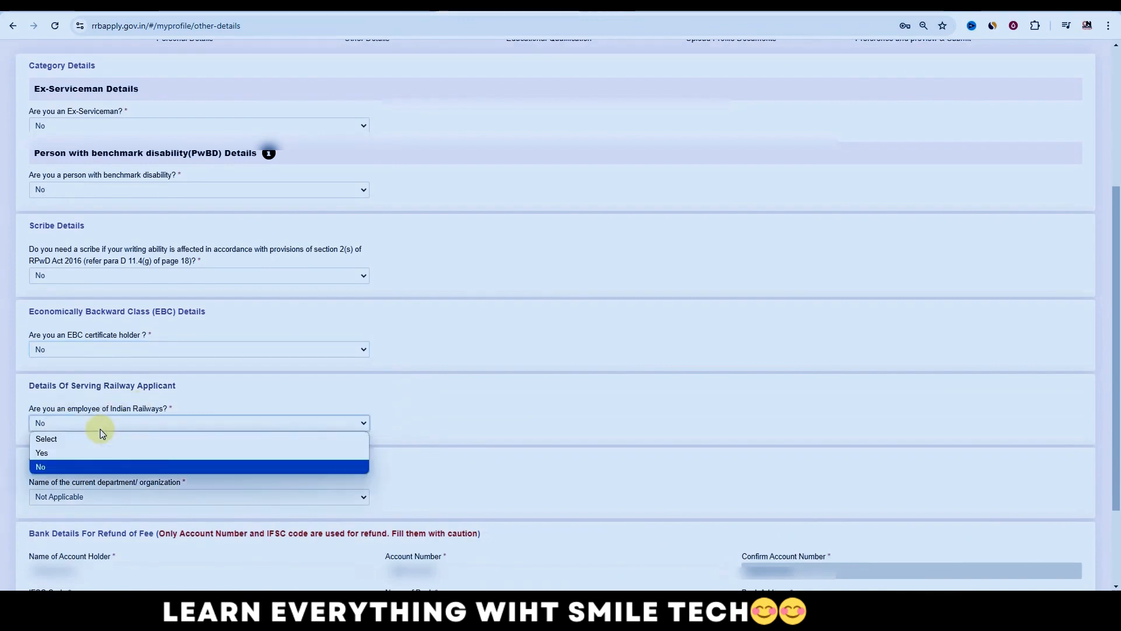
pyautogui.click(100, 428)
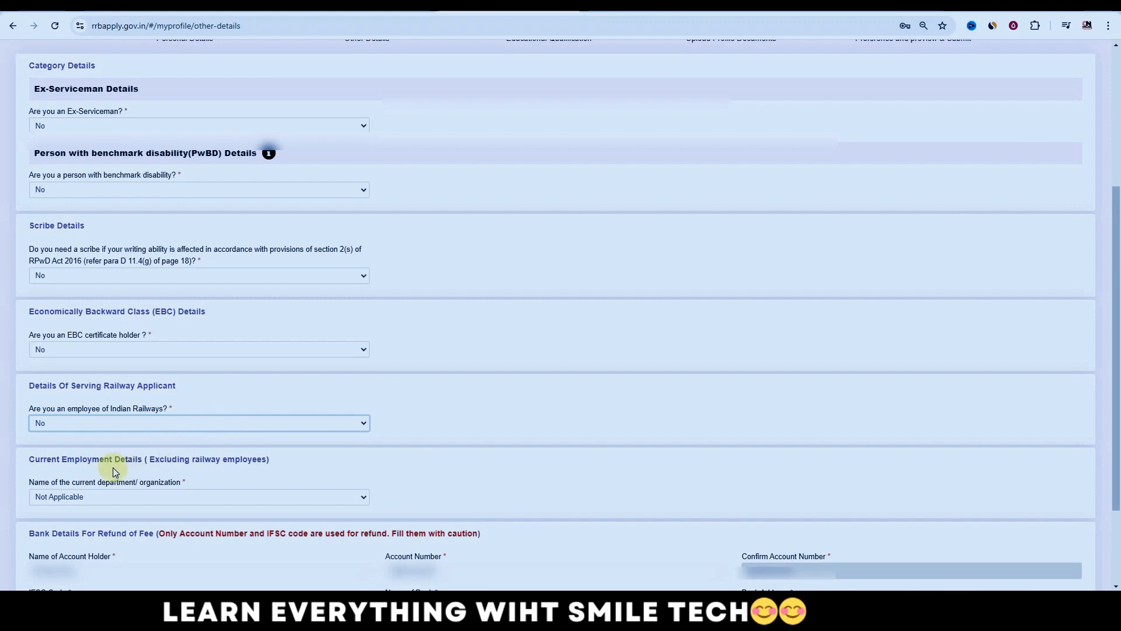
pyautogui.press('Tab')
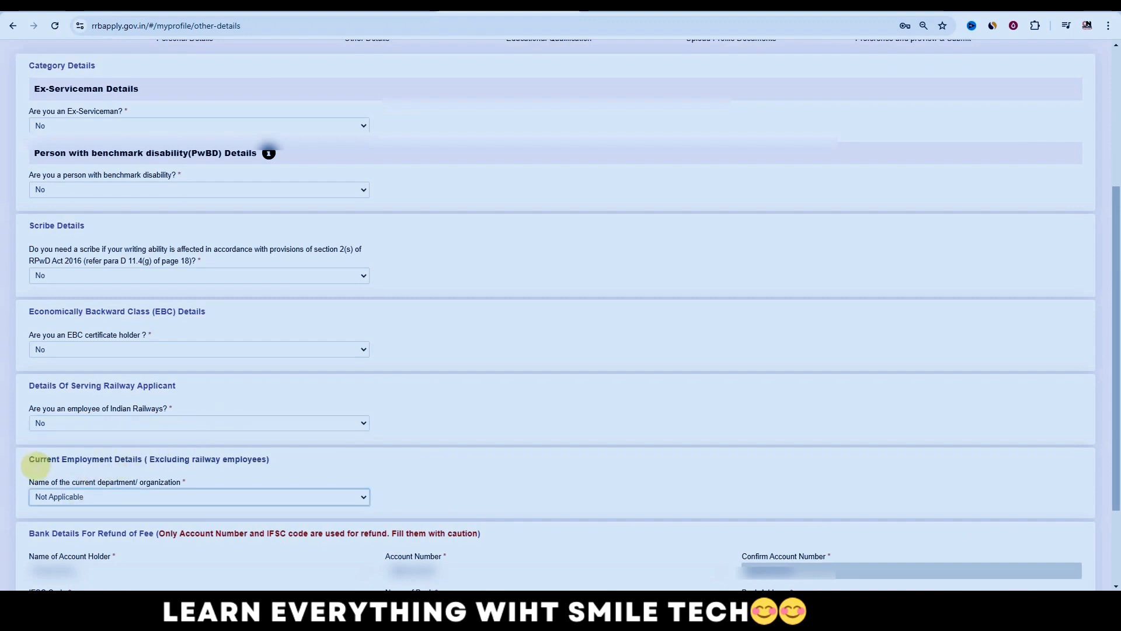
pyautogui.moveTo(29, 461); pyautogui.dragTo(140, 459)
pyautogui.click(69, 496)
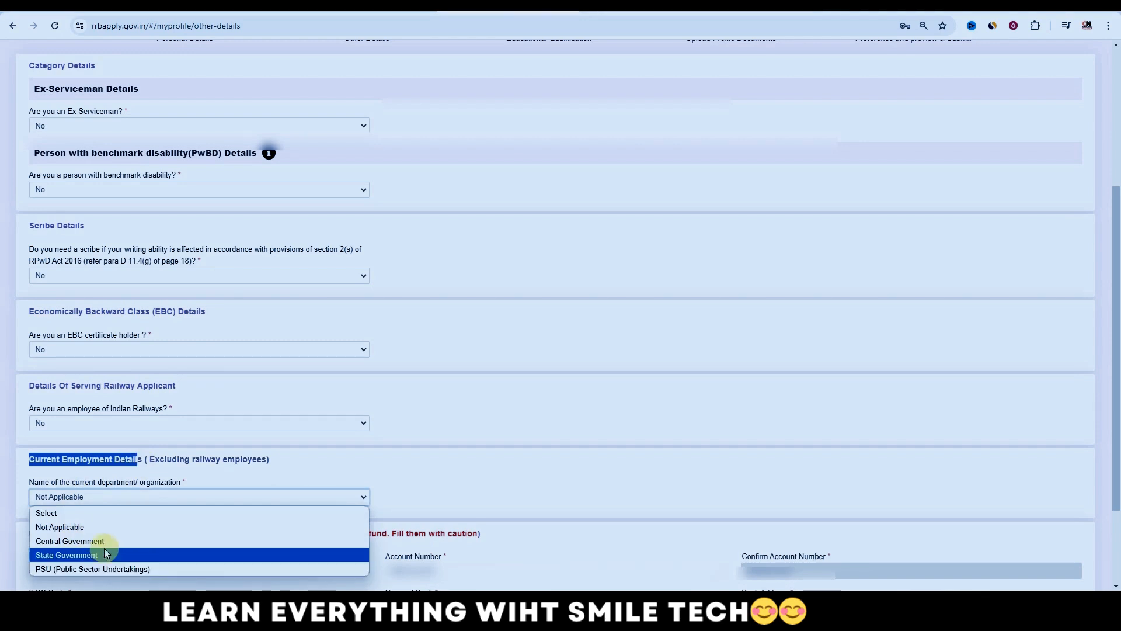
pyautogui.click(100, 526)
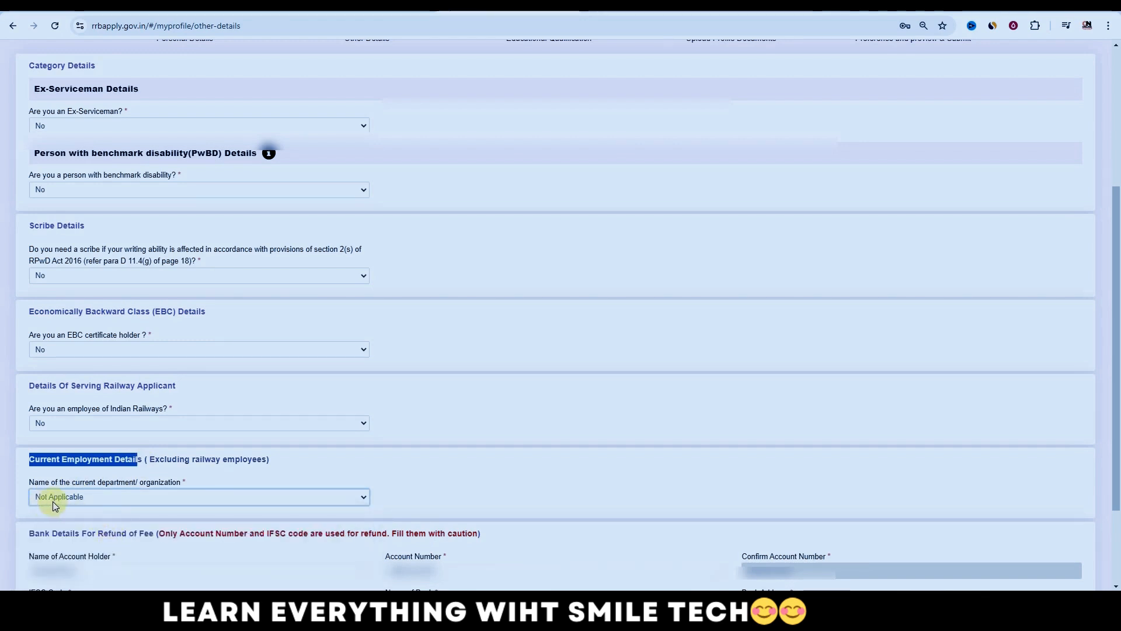
# Step: Continue to the educational qualifications and upload the certificate for the Matriculation/SSLC entry
pyautogui.scroll(-3, 240, 495)
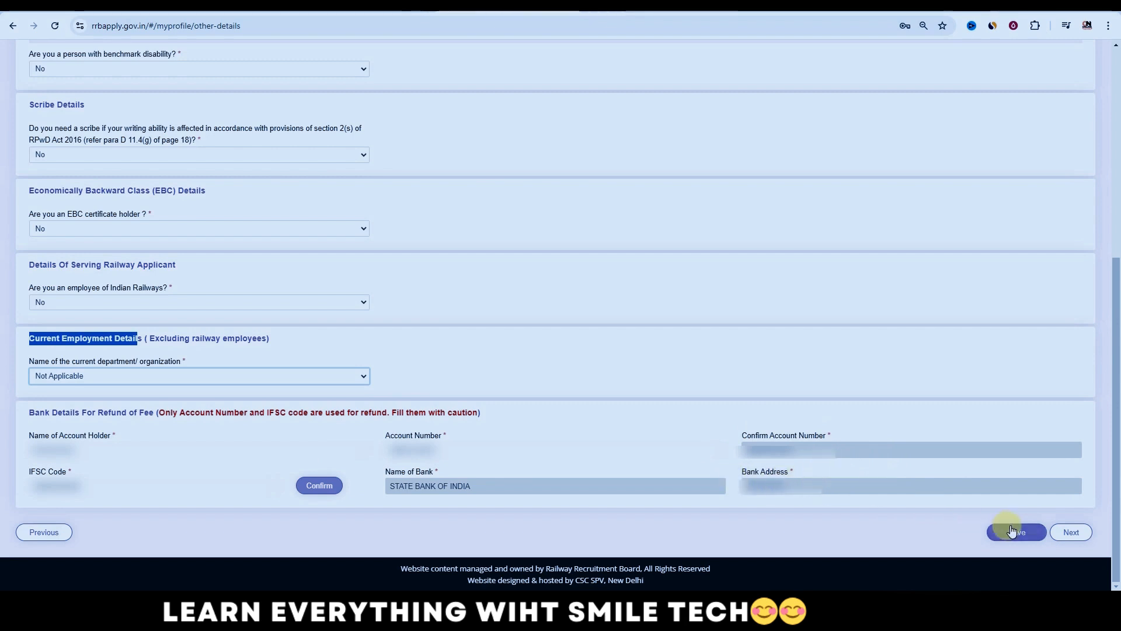
pyautogui.click(1081, 527)
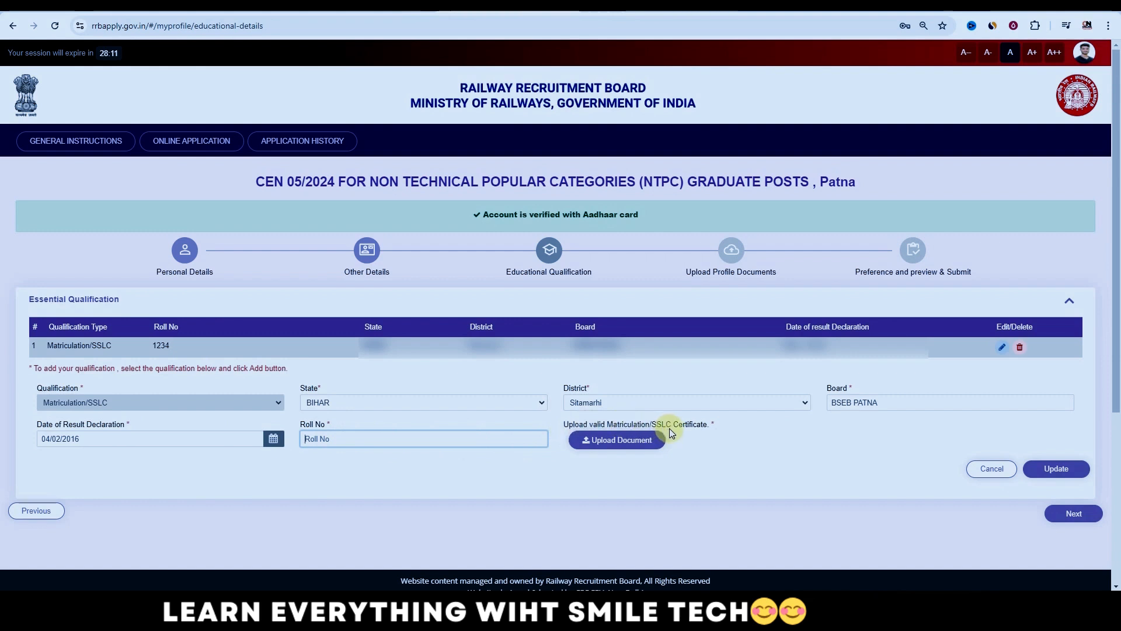
pyautogui.click(629, 439)
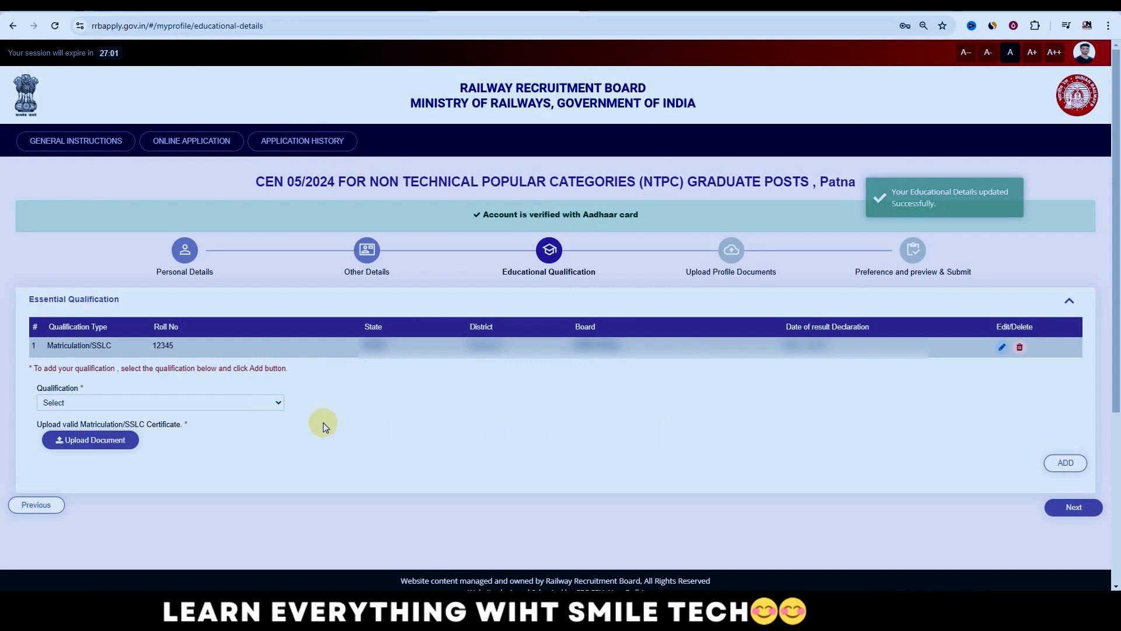
# Step: Choose Bachelor degree as the qualification to add and Bachelor degree as its discipline
pyautogui.click(195, 403)
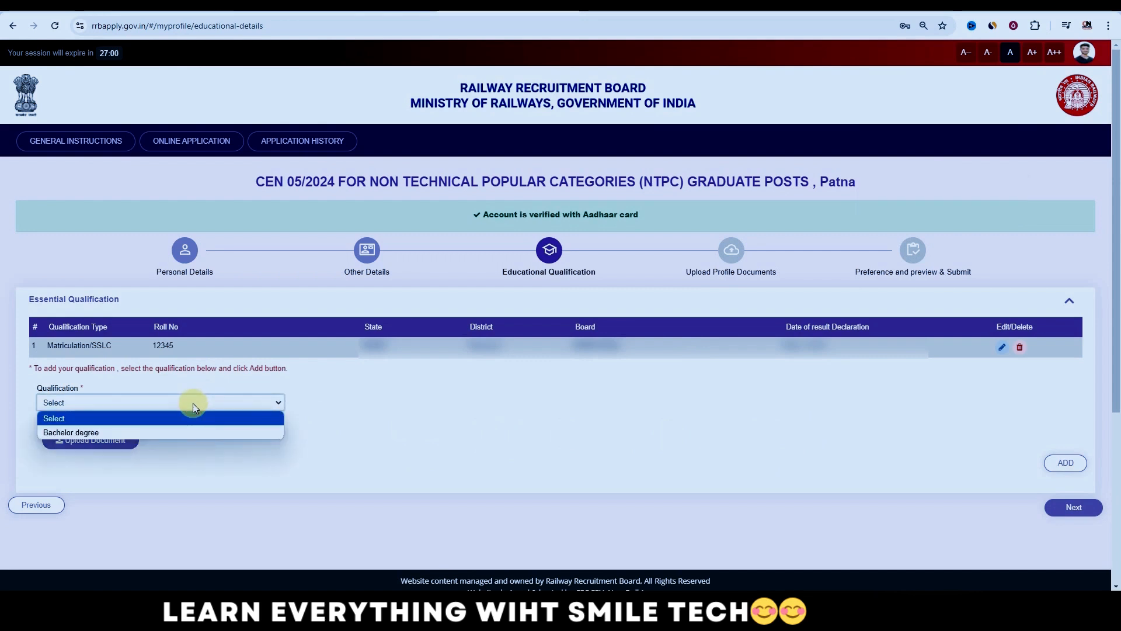
pyautogui.click(180, 432)
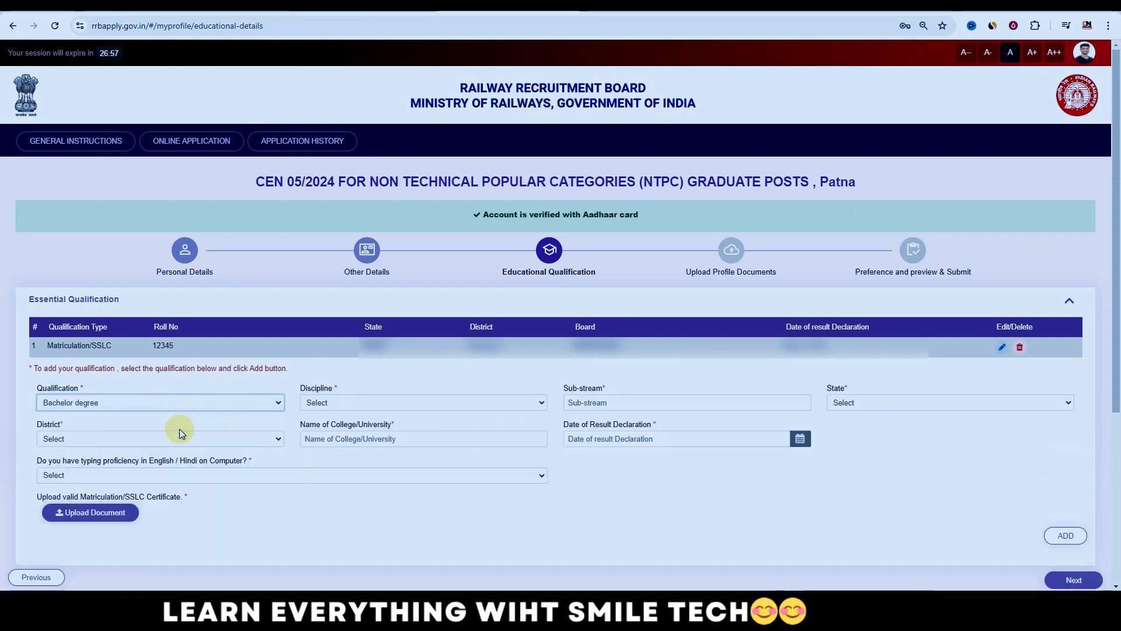
pyautogui.press('Tab')
pyautogui.click(85, 404)
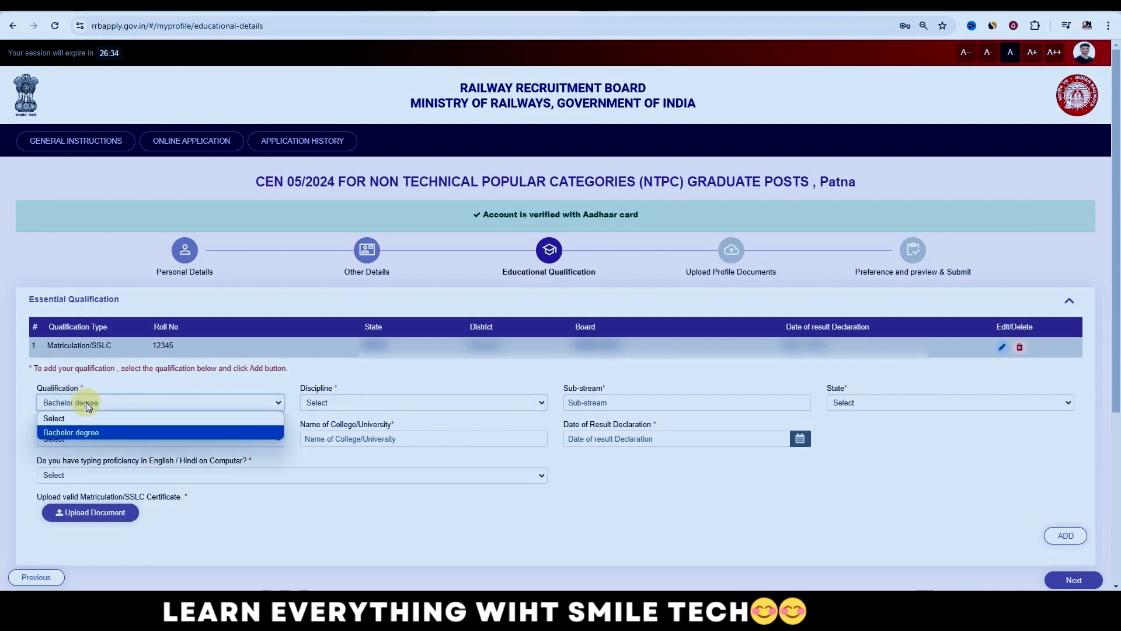
pyautogui.click(83, 433)
pyautogui.click(318, 402)
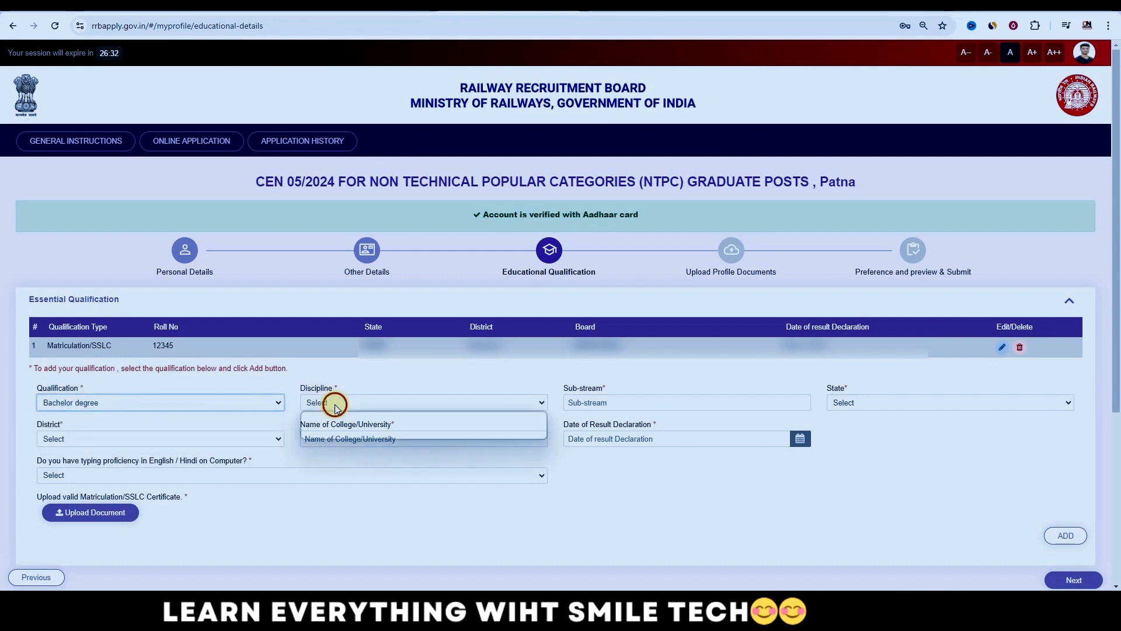
pyautogui.click(327, 430)
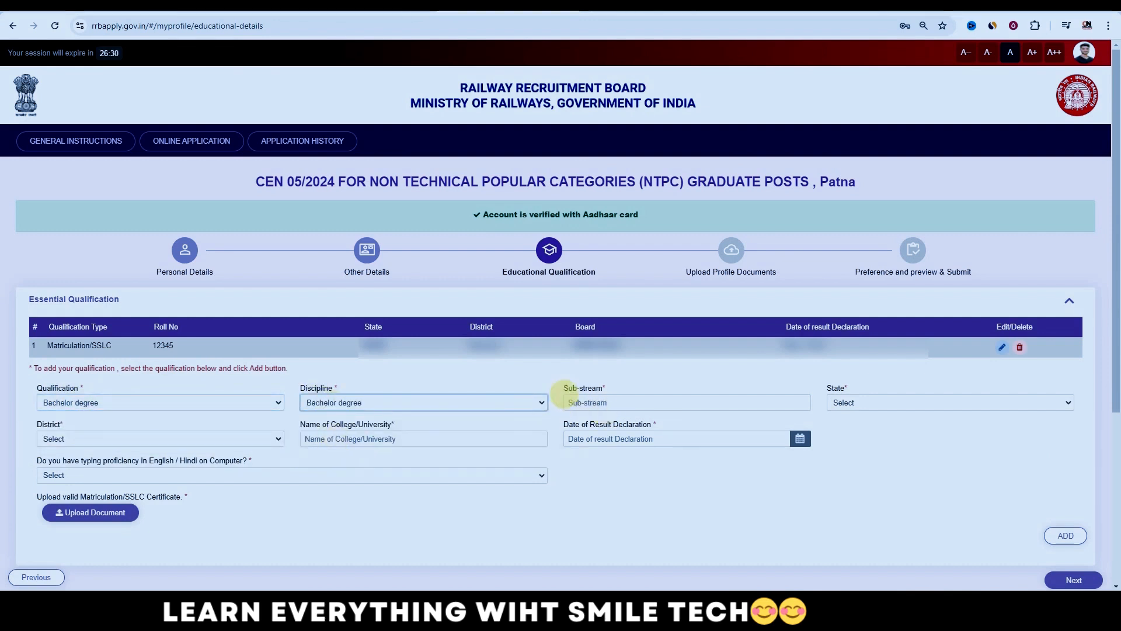
# Step: Set the bachelor degree's state to BIHAR and its district to Sitamarhi
pyautogui.click(616, 403)
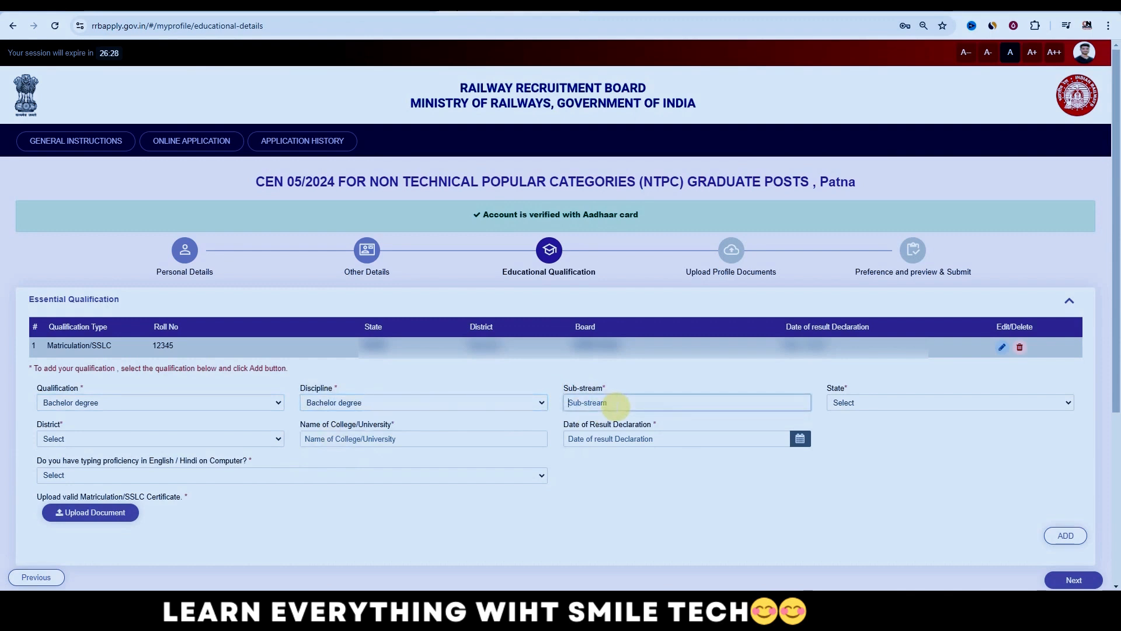
pyautogui.click(878, 402)
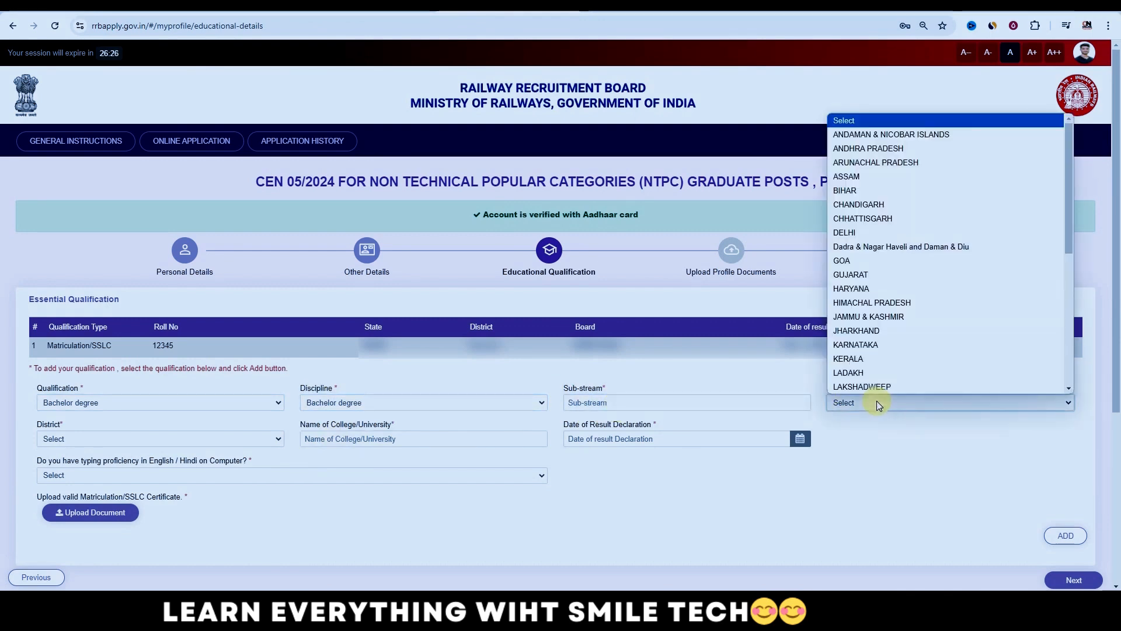
pyautogui.click(889, 197)
pyautogui.click(100, 438)
pyautogui.scroll(-5, 118, 344)
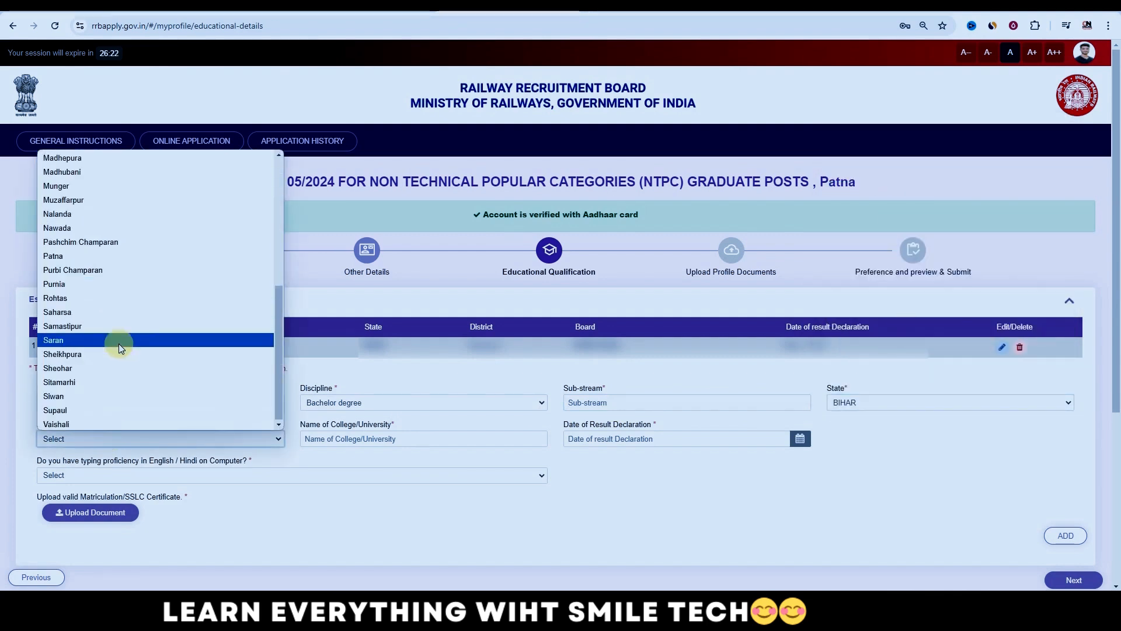
pyautogui.click(107, 383)
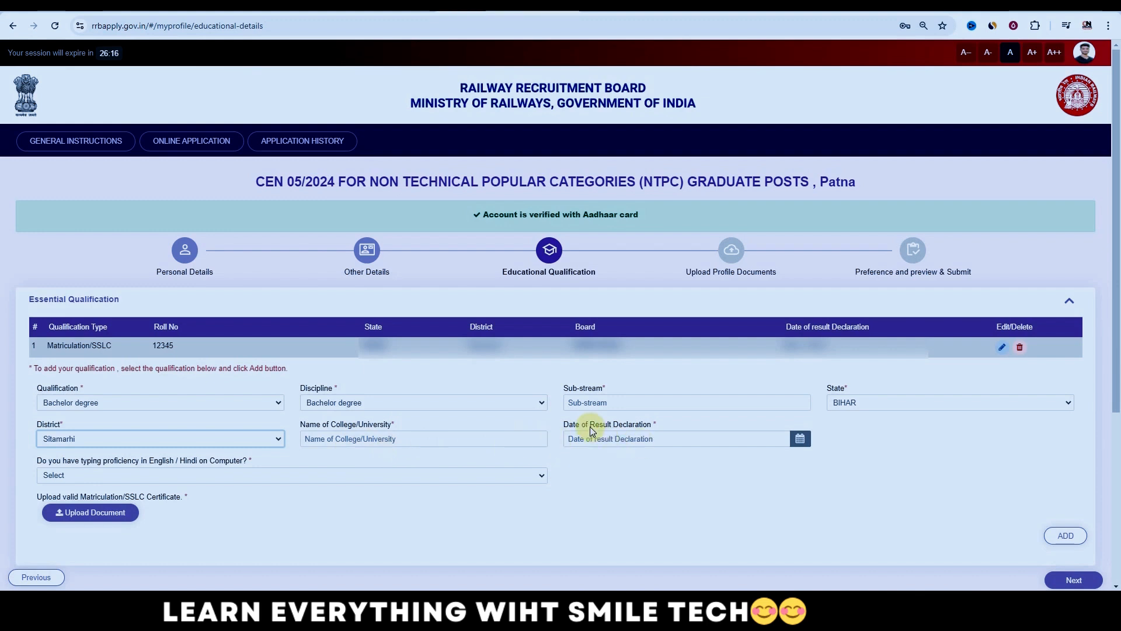
# Step: Set the bachelor degree's date of result declaration to 19/01/2024
pyautogui.click(801, 439)
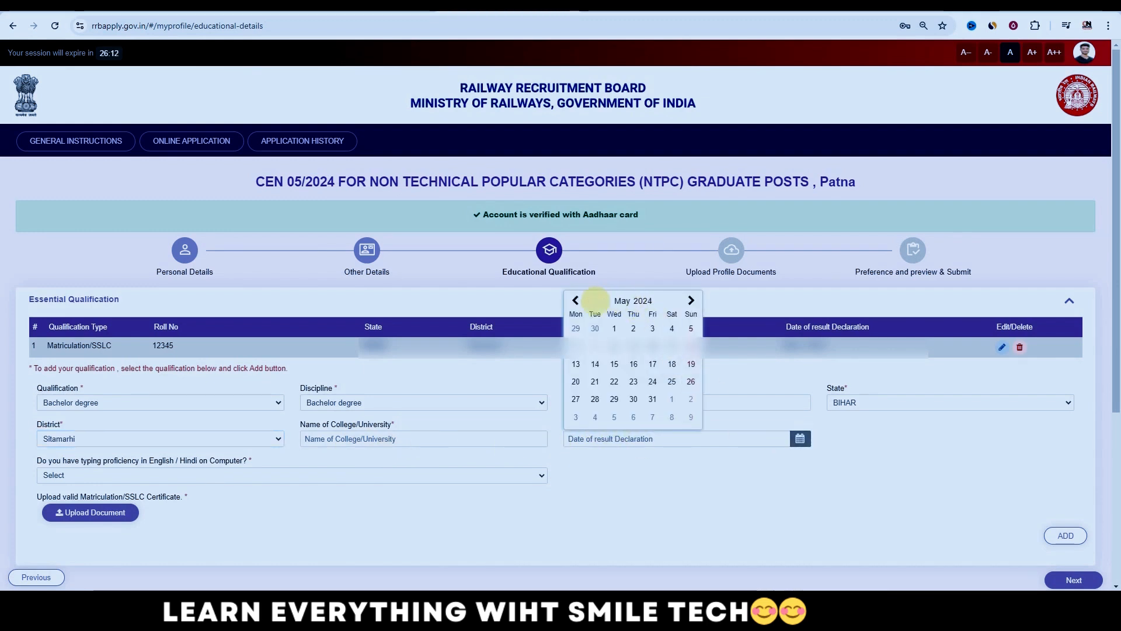
pyautogui.click(575, 300)
pyautogui.click(576, 301)
pyautogui.click(575, 301)
pyautogui.click(575, 301)
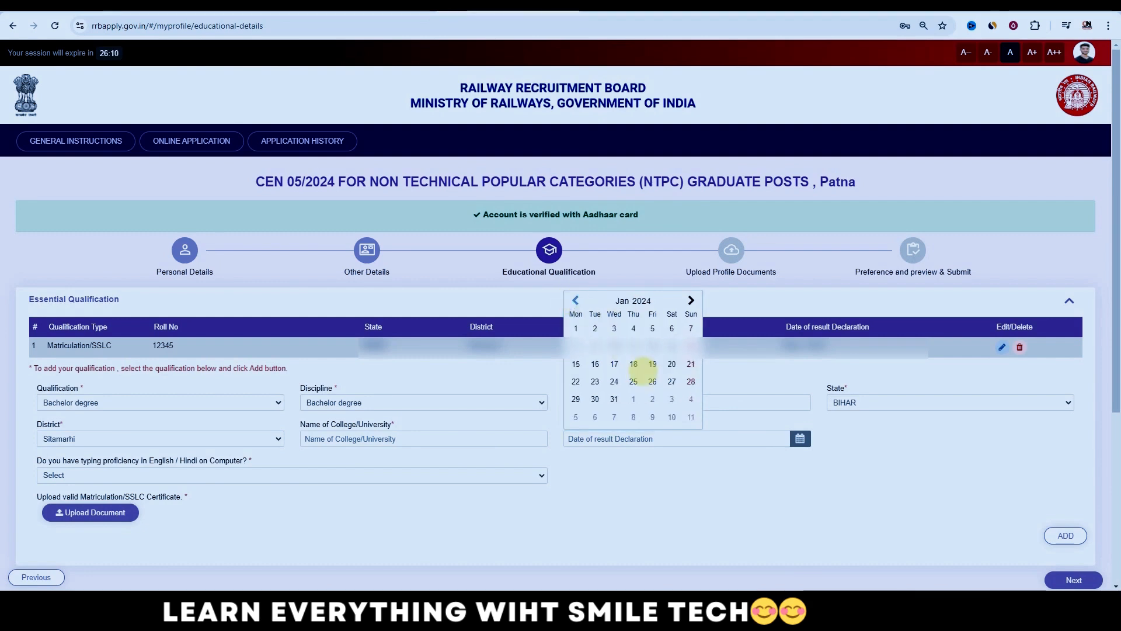
pyautogui.click(653, 364)
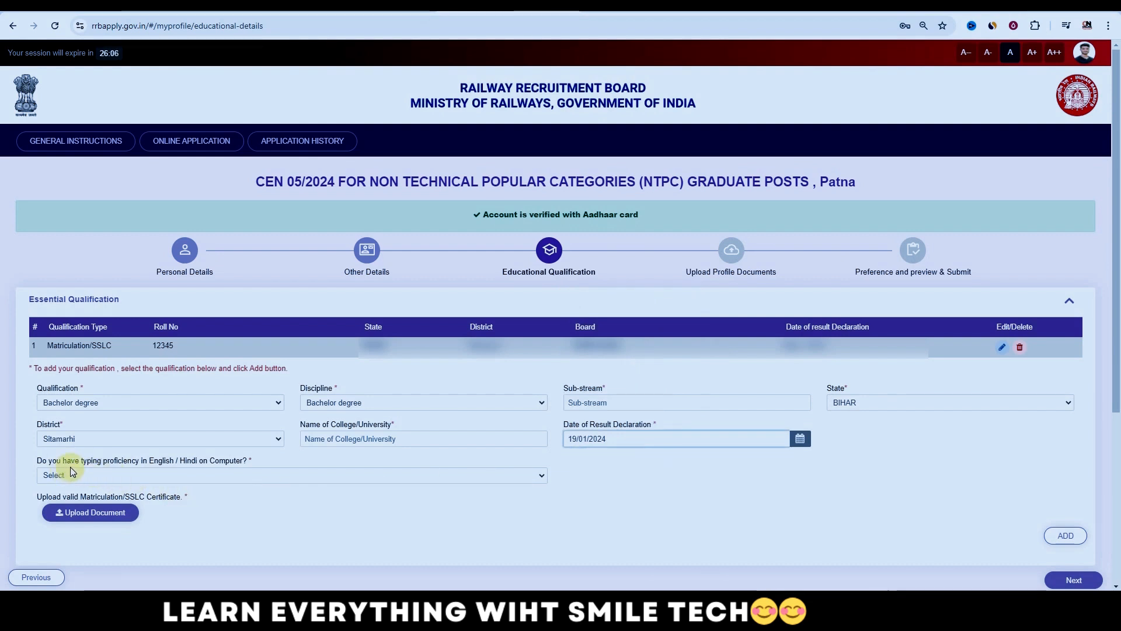
# Step: Answer Yes to having typing proficiency in English / Hindi on computer
pyautogui.click(159, 473)
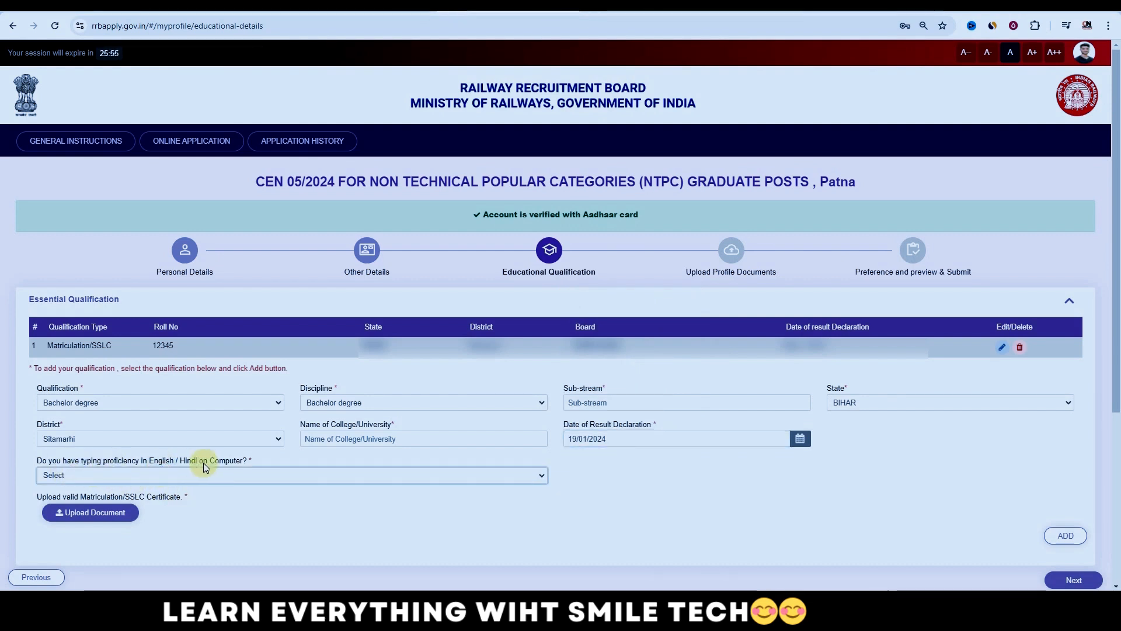
pyautogui.click(155, 477)
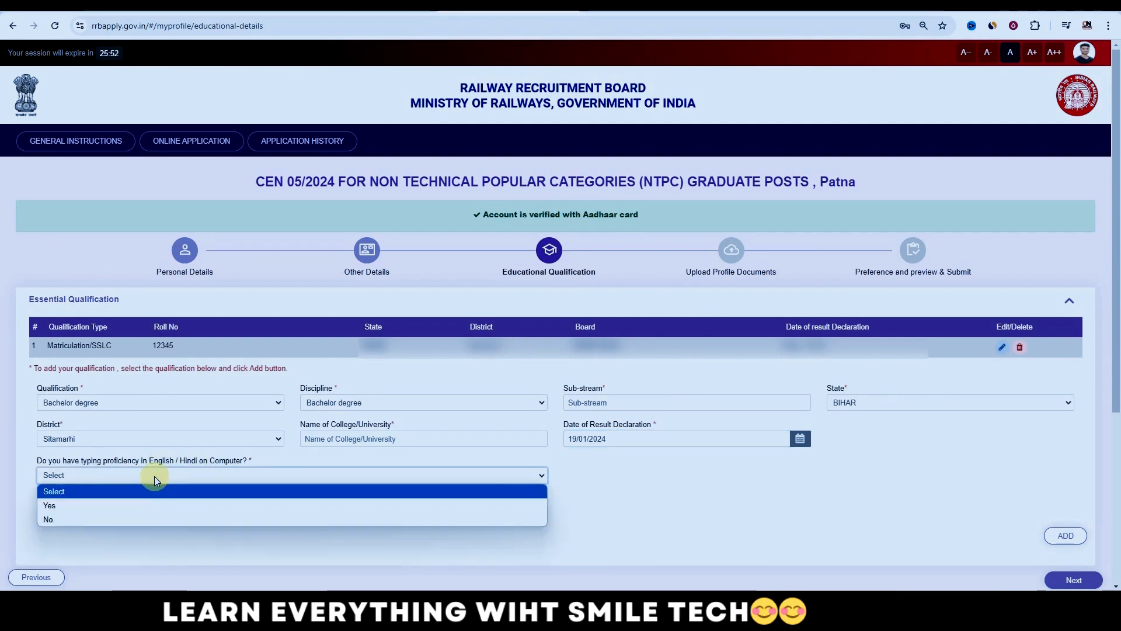
pyautogui.click(143, 506)
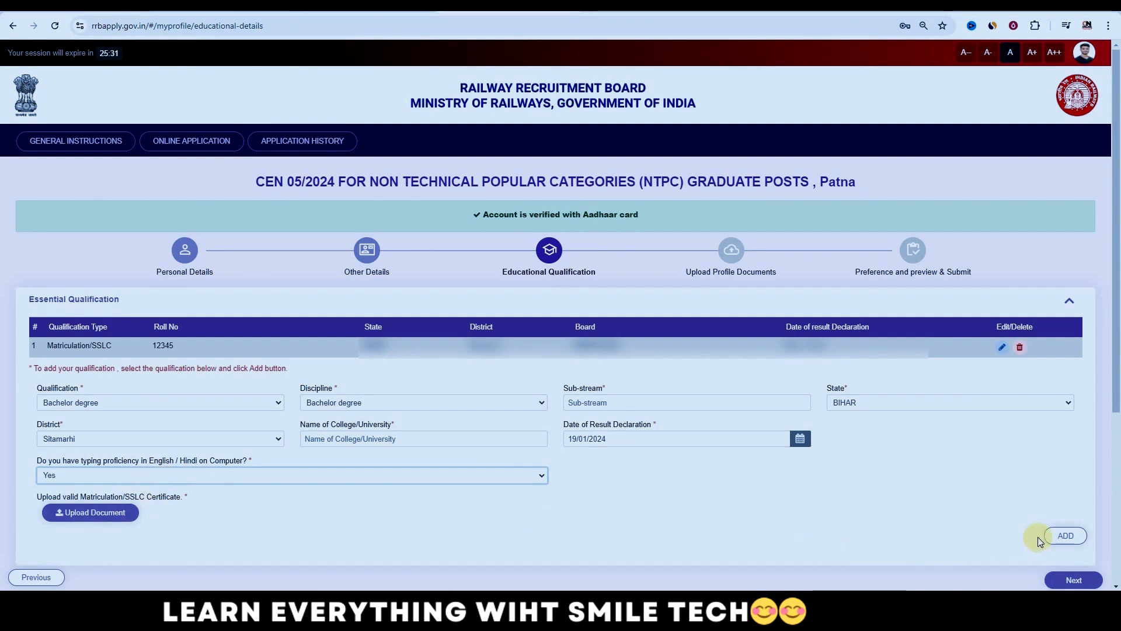
# Step: Upload the valid Matriculation/SSLC certificate and add the bachelor degree to the essential qualifications
pyautogui.click(98, 521)
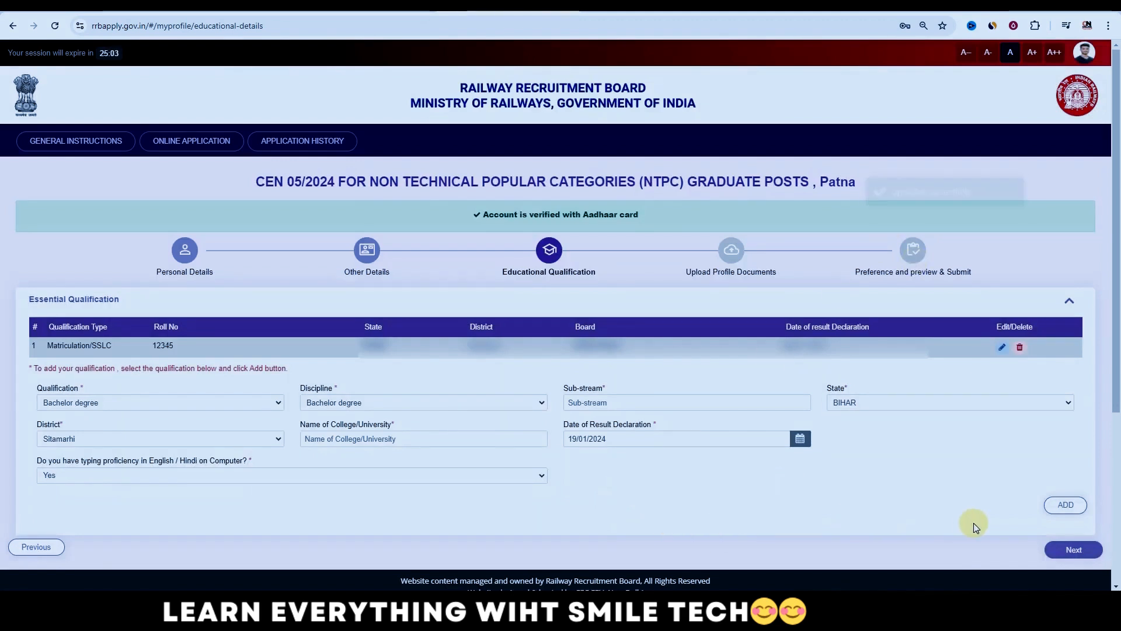
pyautogui.click(1066, 506)
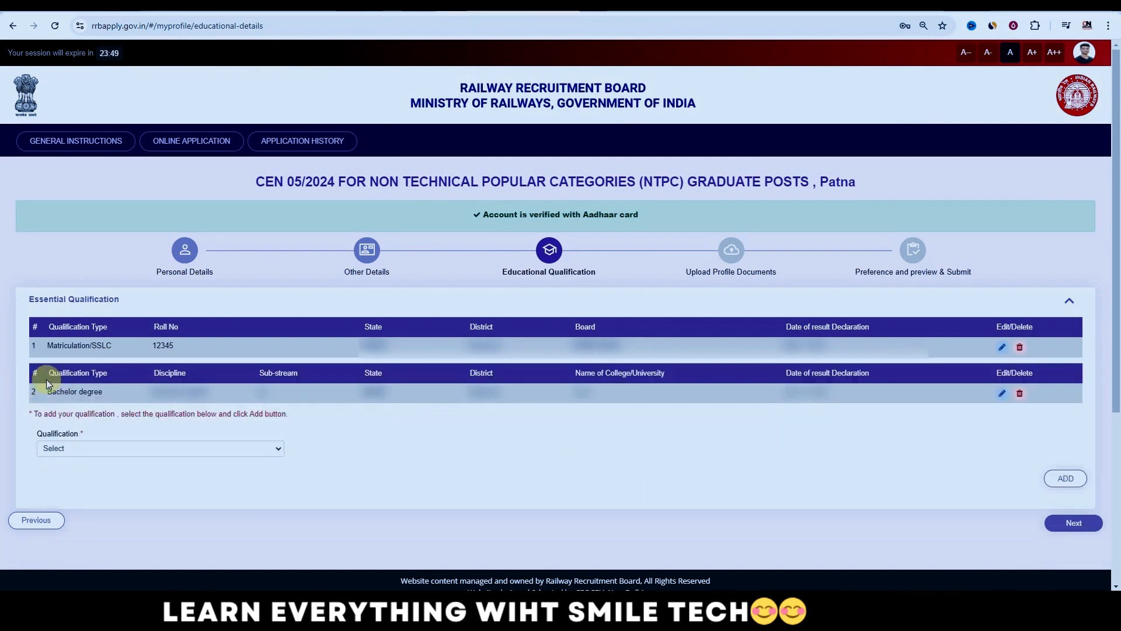
# Step: Check the available qualification options without adding another one and continue to the profile document upload
pyautogui.click(120, 447)
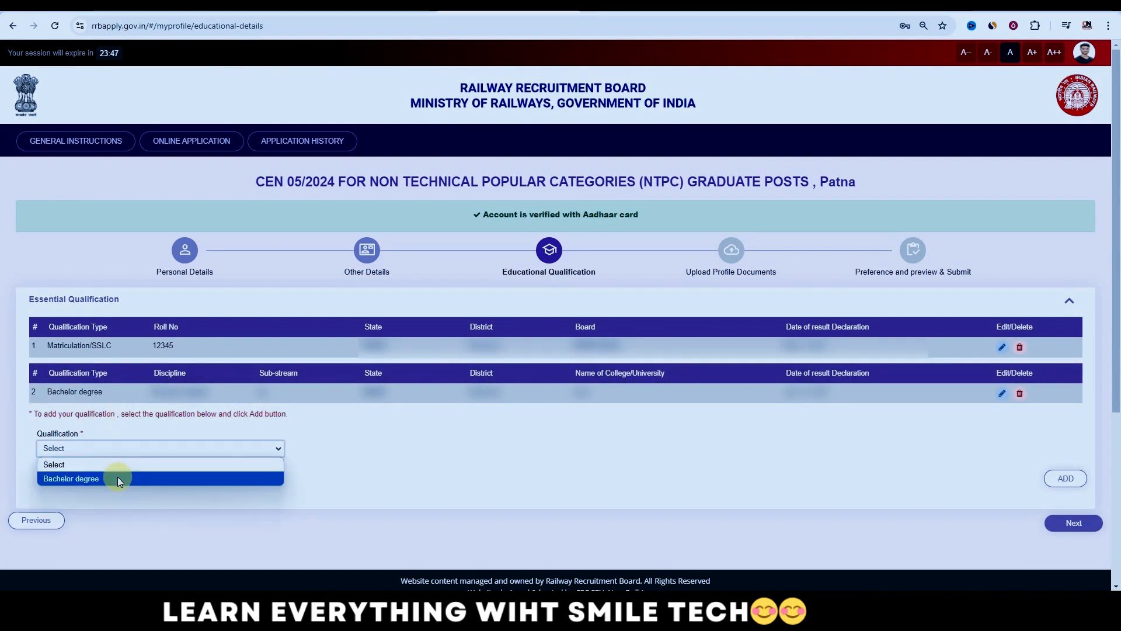
pyautogui.click(322, 451)
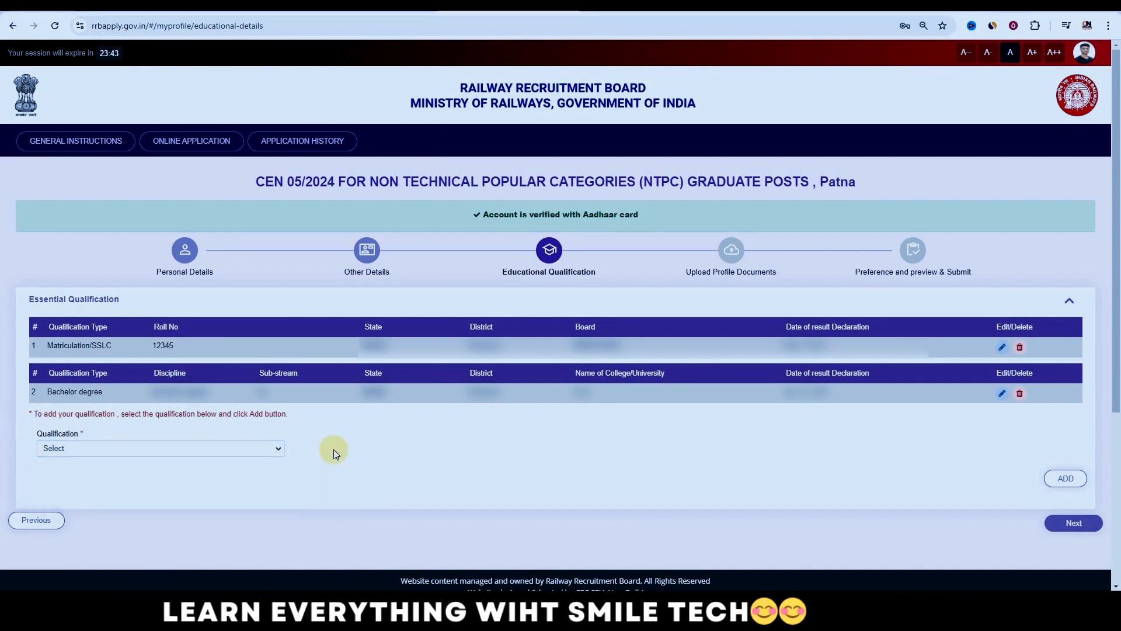
pyautogui.click(1076, 525)
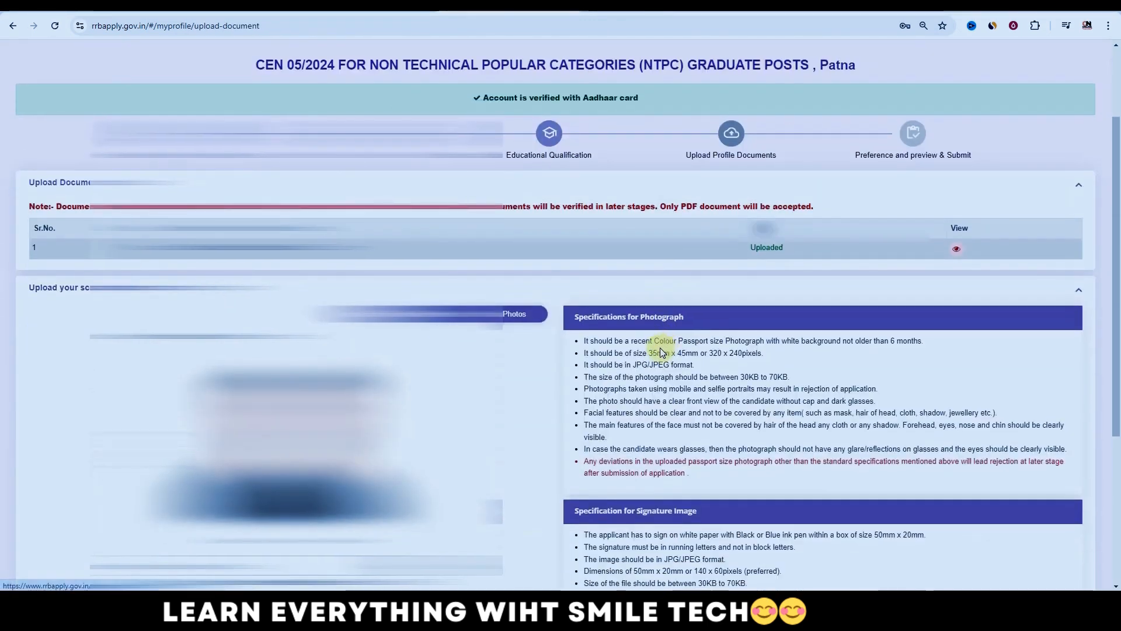
# Step: Examine the photograph specifications on background, size, format and appearance, and open the sample of few rejectable photos
pyautogui.scroll(-2, 683, 315)
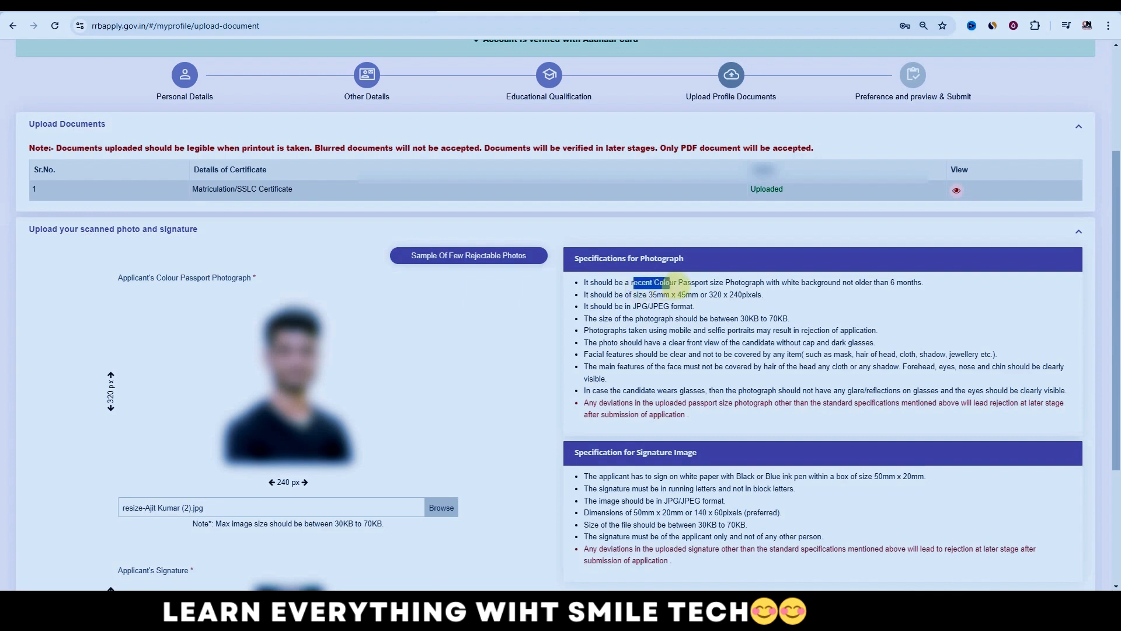
pyautogui.moveTo(676, 286); pyautogui.dragTo(725, 283)
pyautogui.click(777, 284)
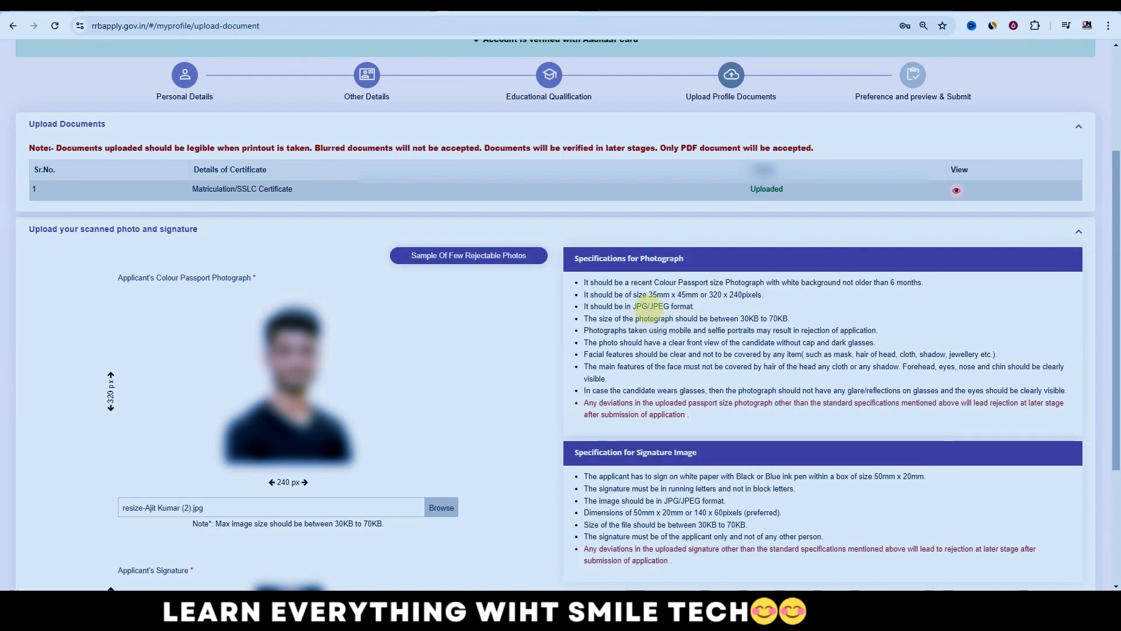
pyautogui.moveTo(649, 294); pyautogui.dragTo(740, 295)
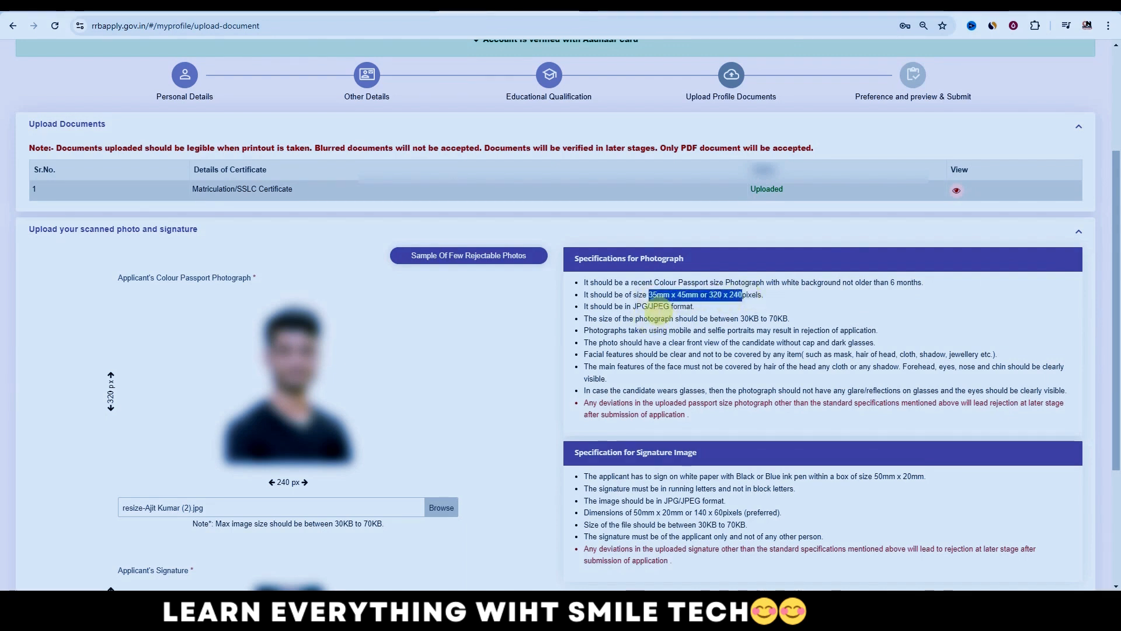
pyautogui.click(636, 313)
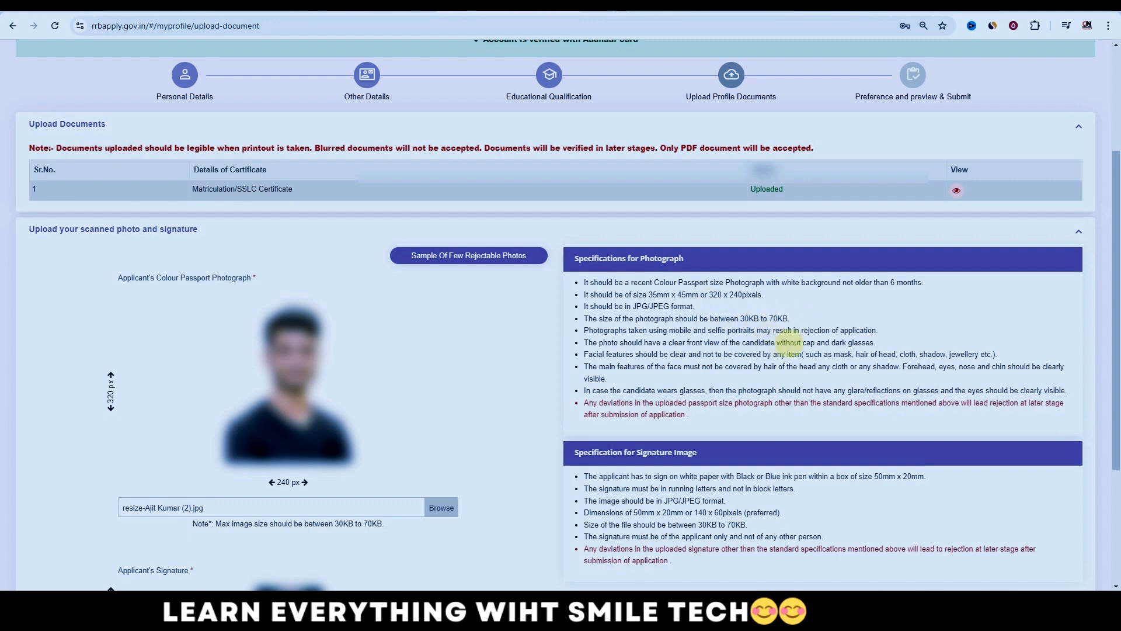
pyautogui.moveTo(803, 346); pyautogui.dragTo(840, 346)
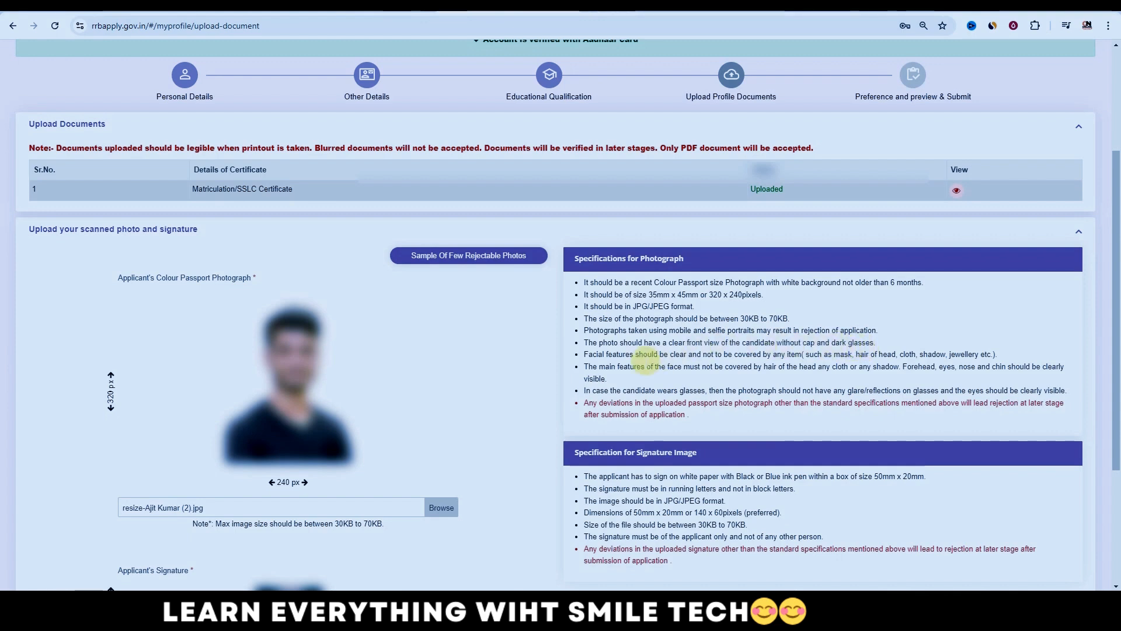
pyautogui.click(467, 257)
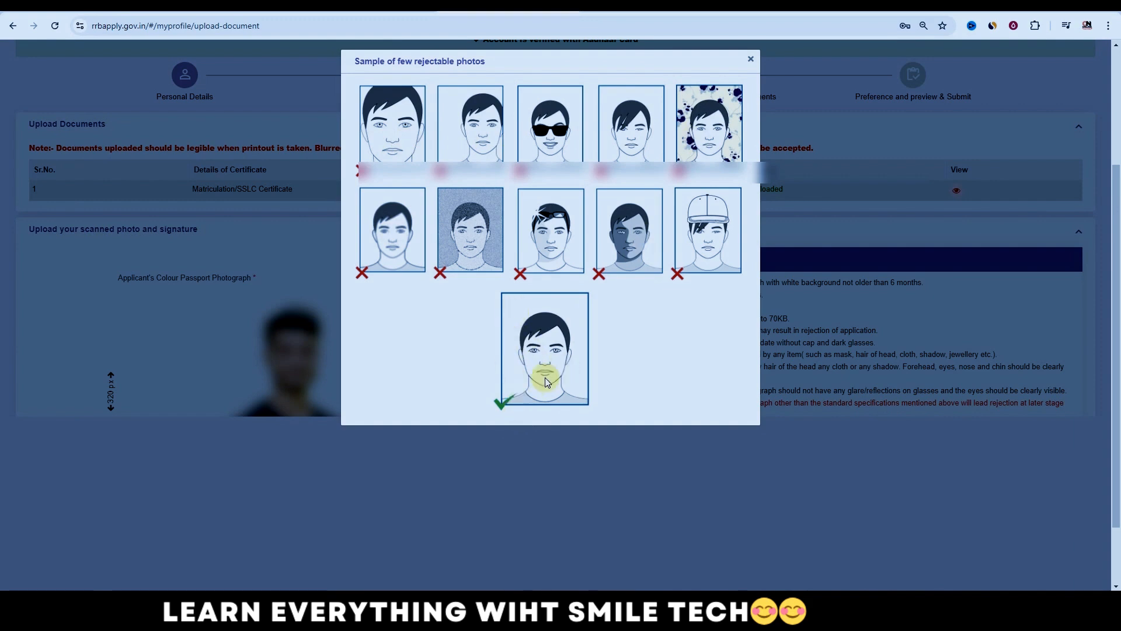
# Step: Close the rejectable photo samples, check the signature image specifications and save the uploaded photograph and signature
pyautogui.click(751, 59)
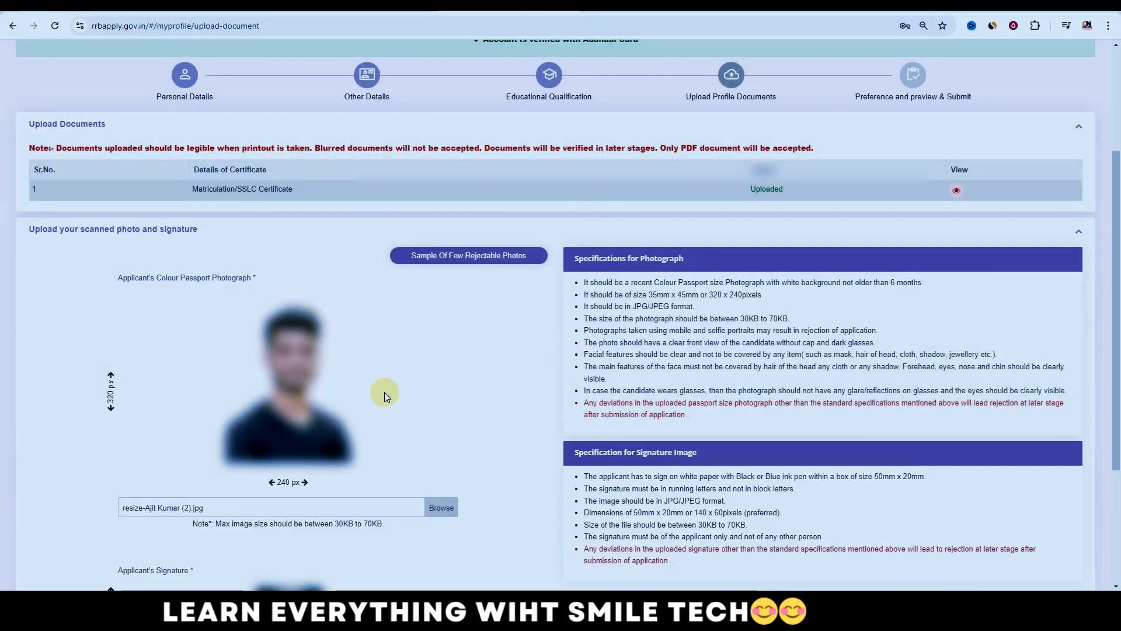
pyautogui.scroll(-3, 552, 461)
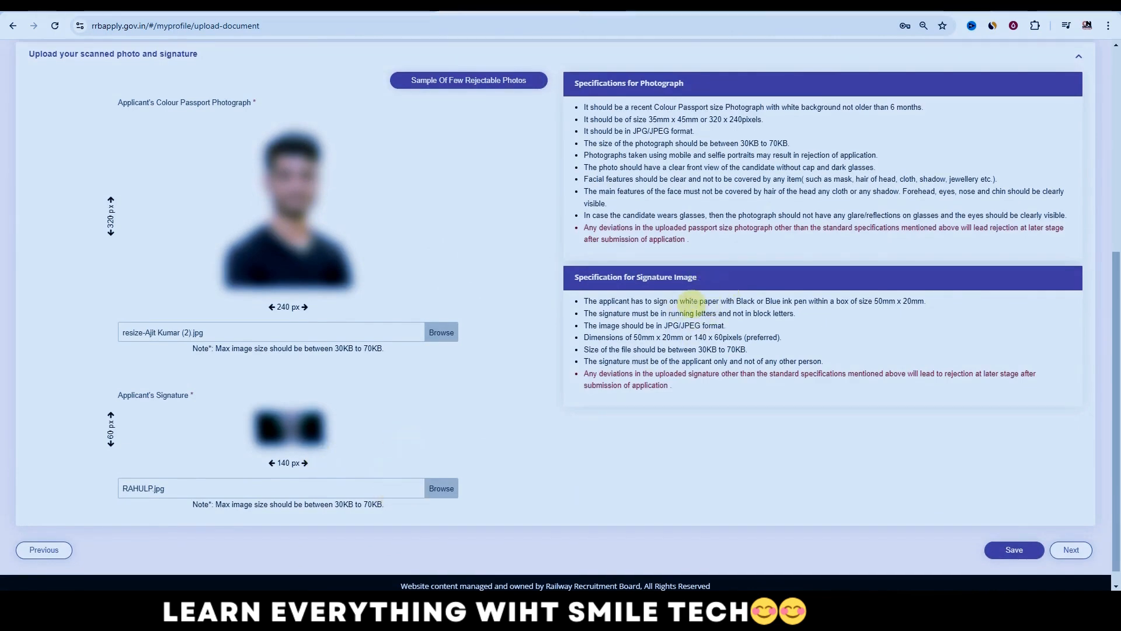
pyautogui.moveTo(686, 301); pyautogui.dragTo(766, 302)
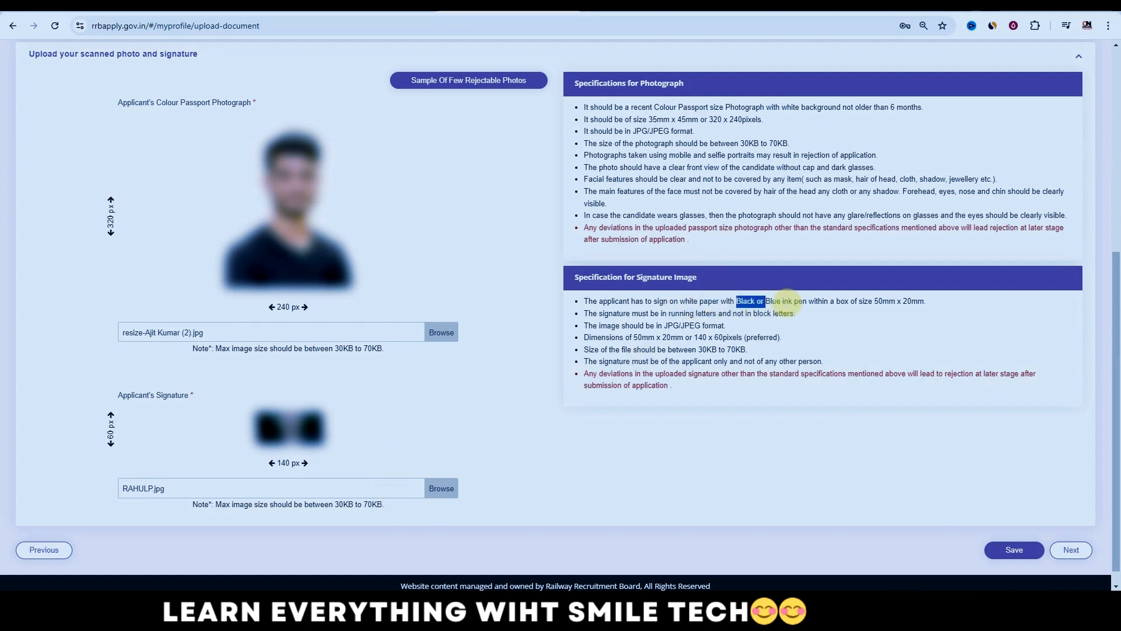
pyautogui.click(787, 302)
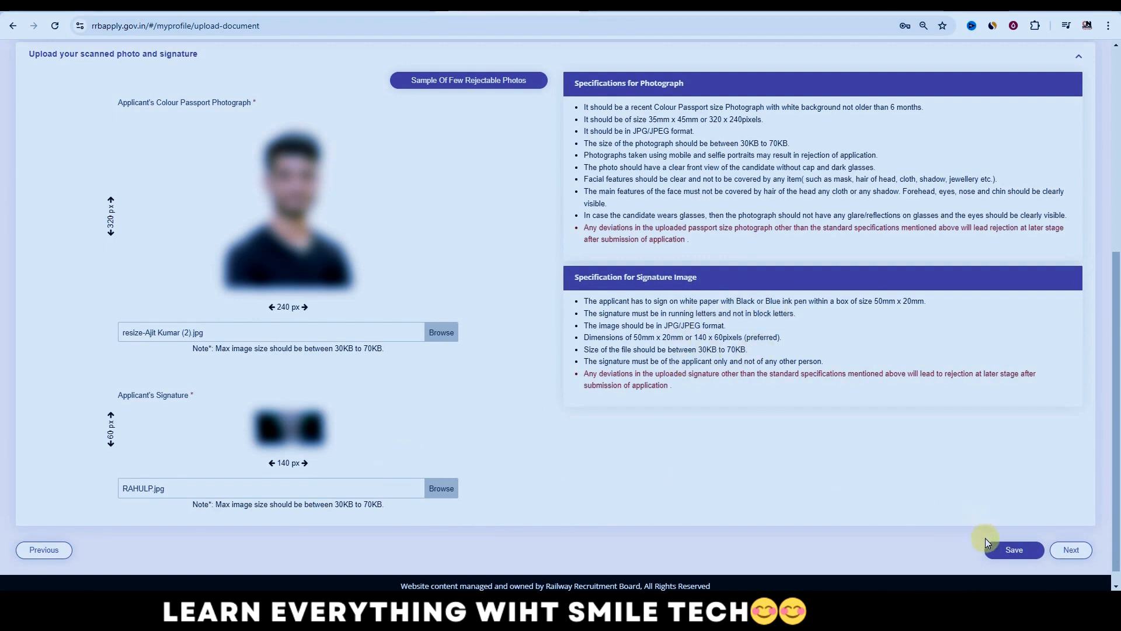
pyautogui.click(1004, 549)
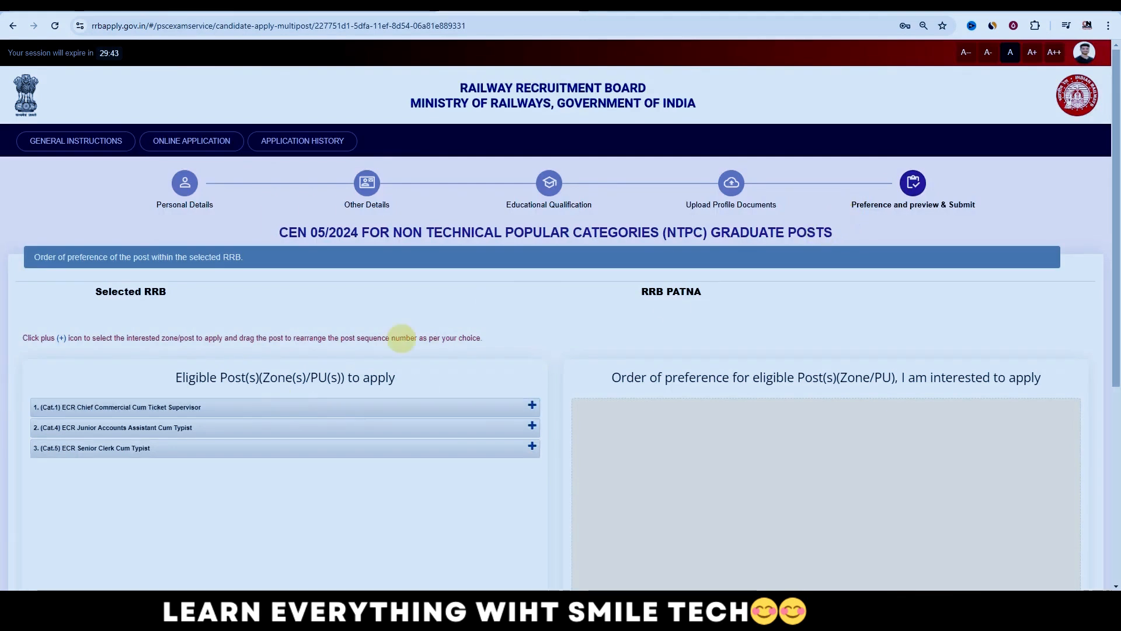
# Step: Add the ECR posts in preference order Chief Commercial Cum Ticket Supervisor, Senior Clerk Cum Typist, Junior Accounts Assistant Cum Typist, and confirm the order
pyautogui.scroll(-1, 547, 305)
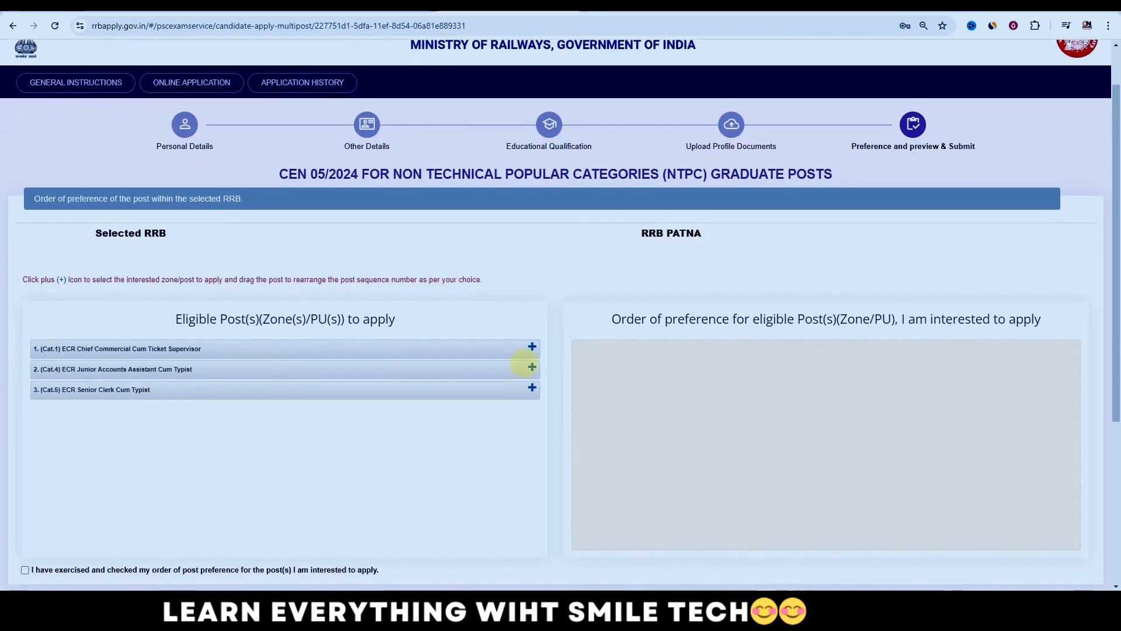
pyautogui.scroll(-1, 516, 493)
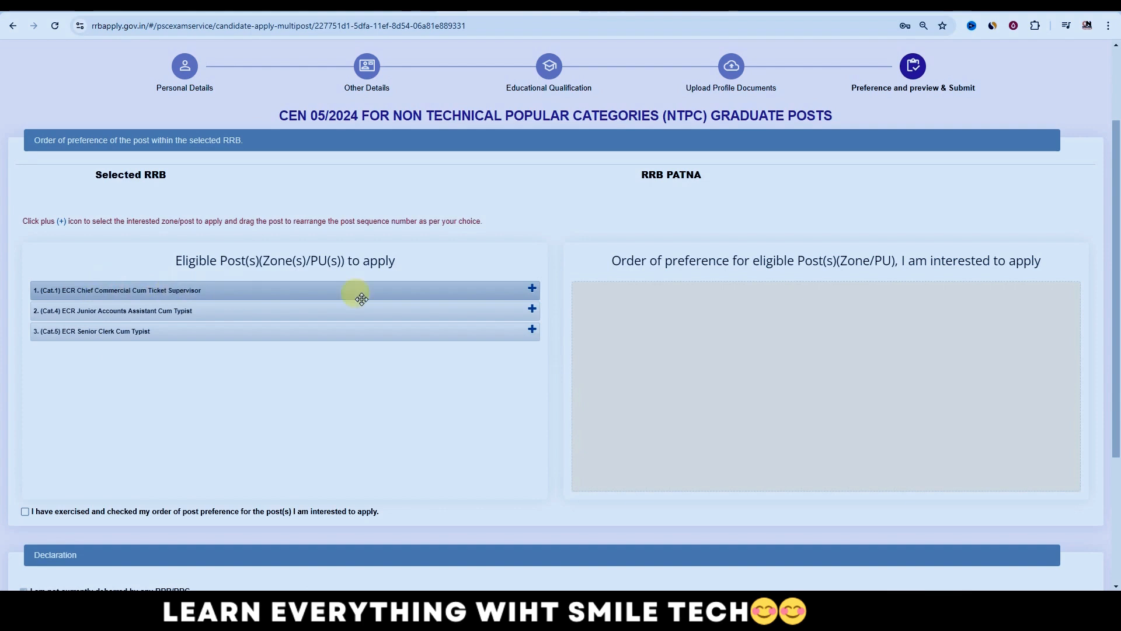
pyautogui.click(533, 288)
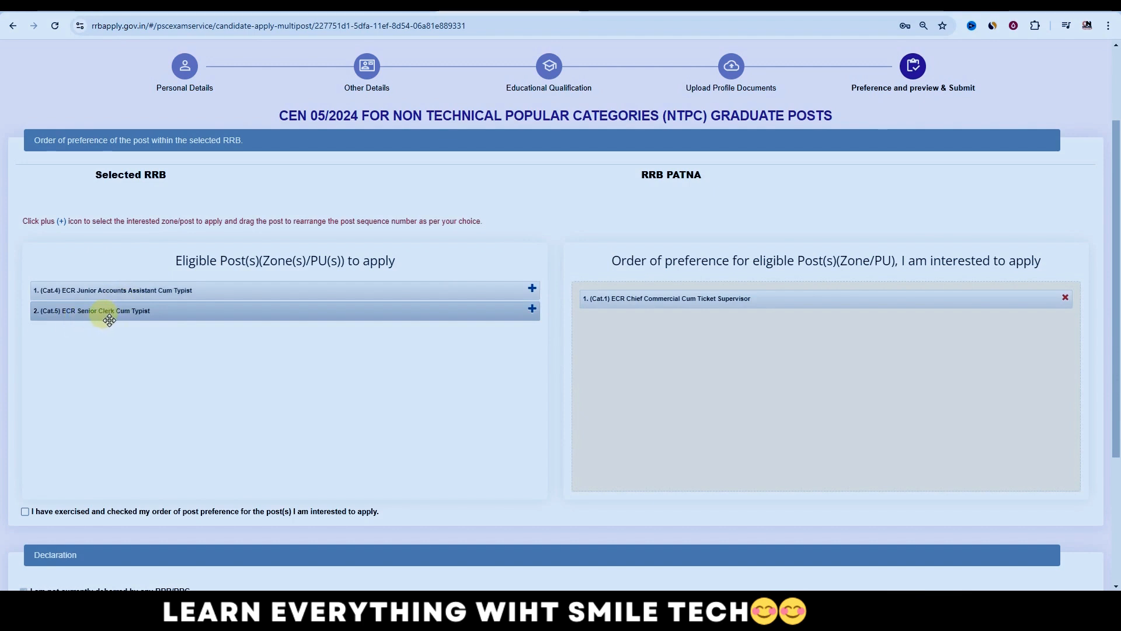
pyautogui.click(533, 309)
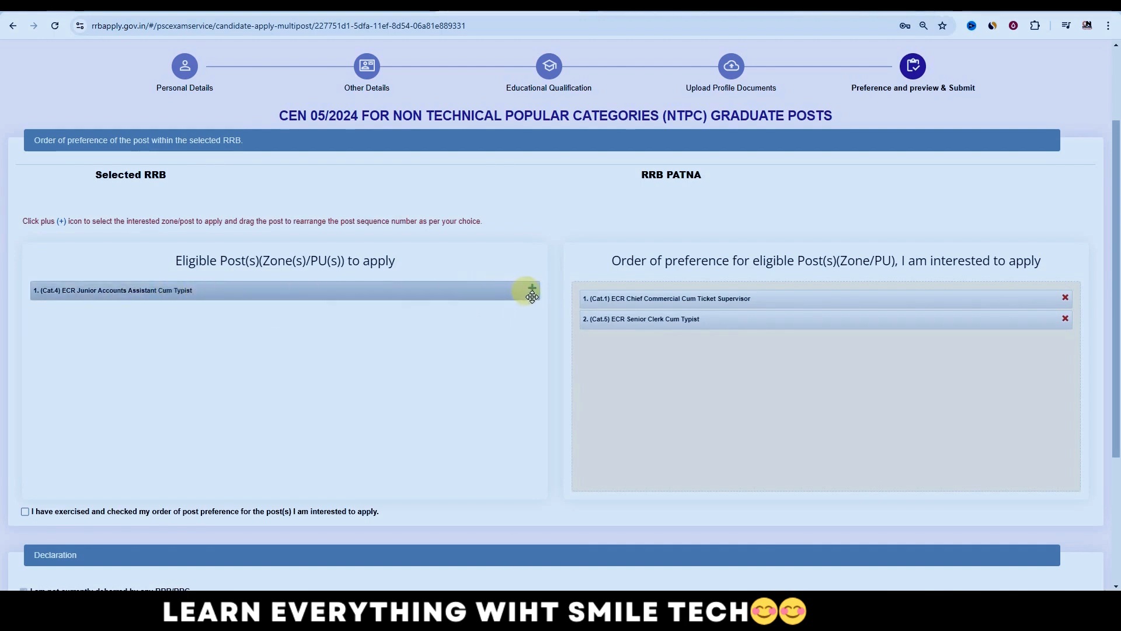
pyautogui.click(532, 289)
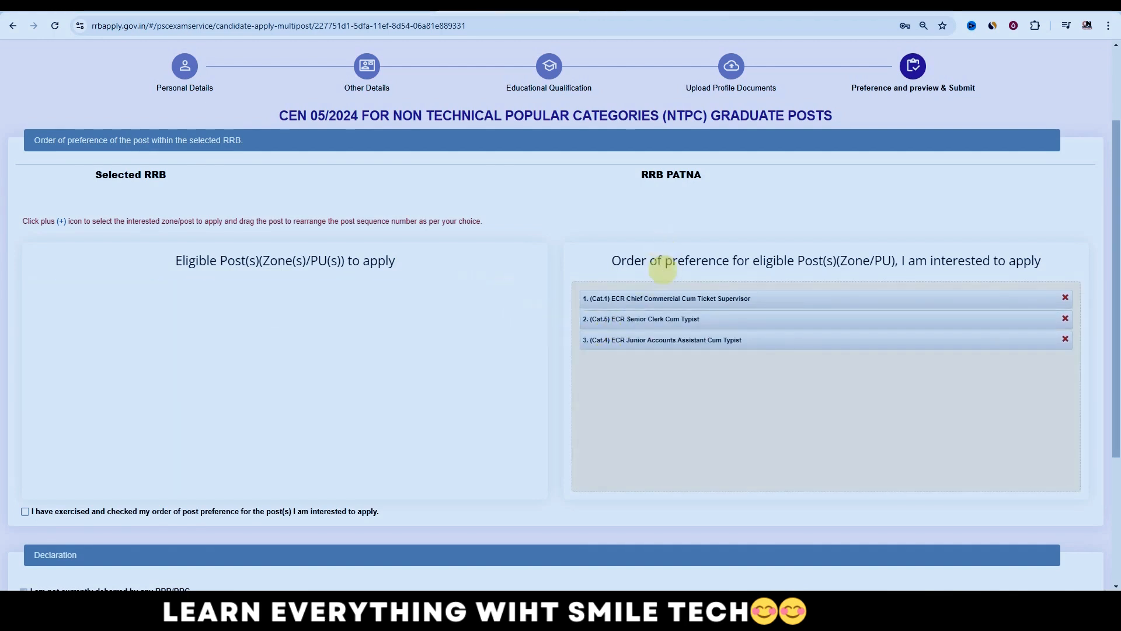
pyautogui.click(25, 511)
# Step: Go through the declaration section and open the application preview
pyautogui.scroll(-2, 355, 460)
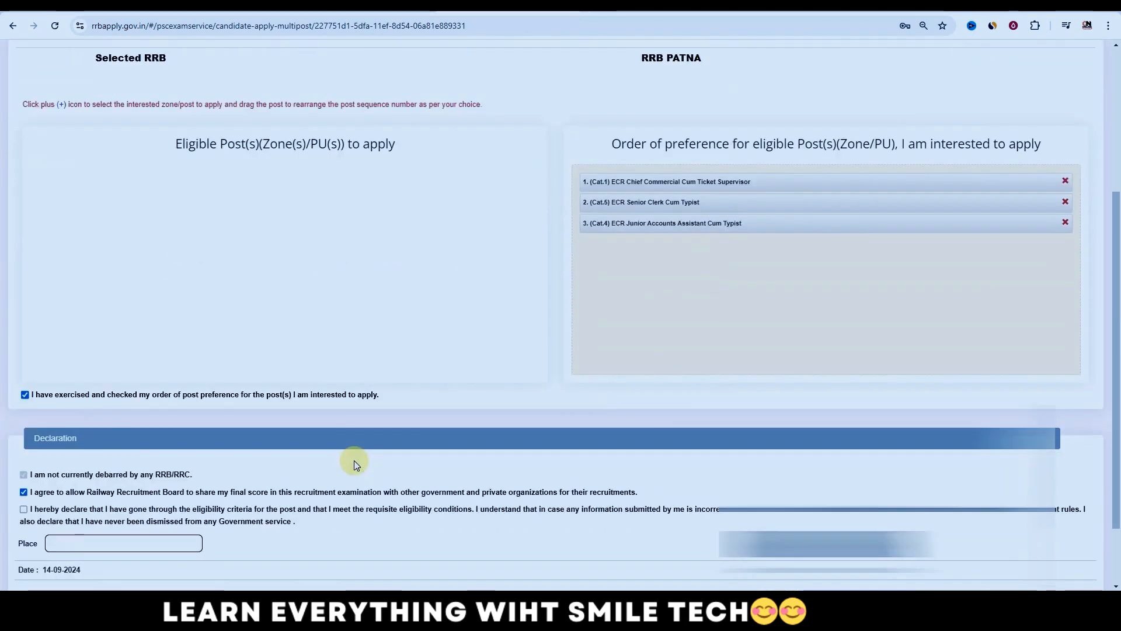
pyautogui.scroll(-2, 355, 465)
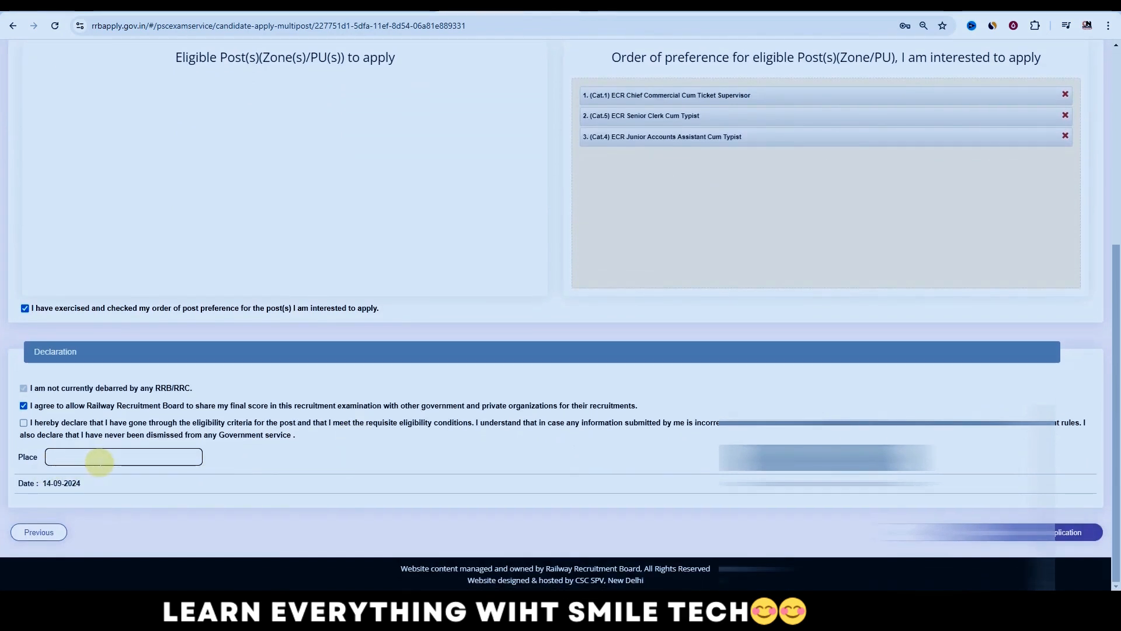
pyautogui.click(1059, 533)
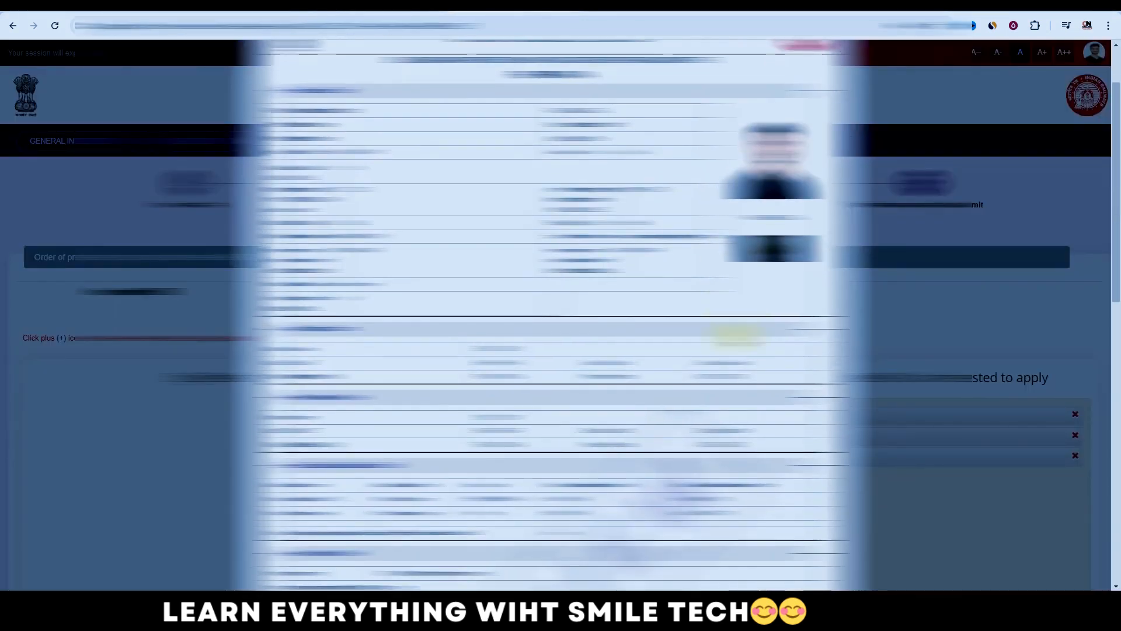
# Step: Review the previewed application, declare the details re-checked and correct, and submit it through to the fee payment
pyautogui.scroll(-6, 551, 315)
pyautogui.scroll(-5, 551, 316)
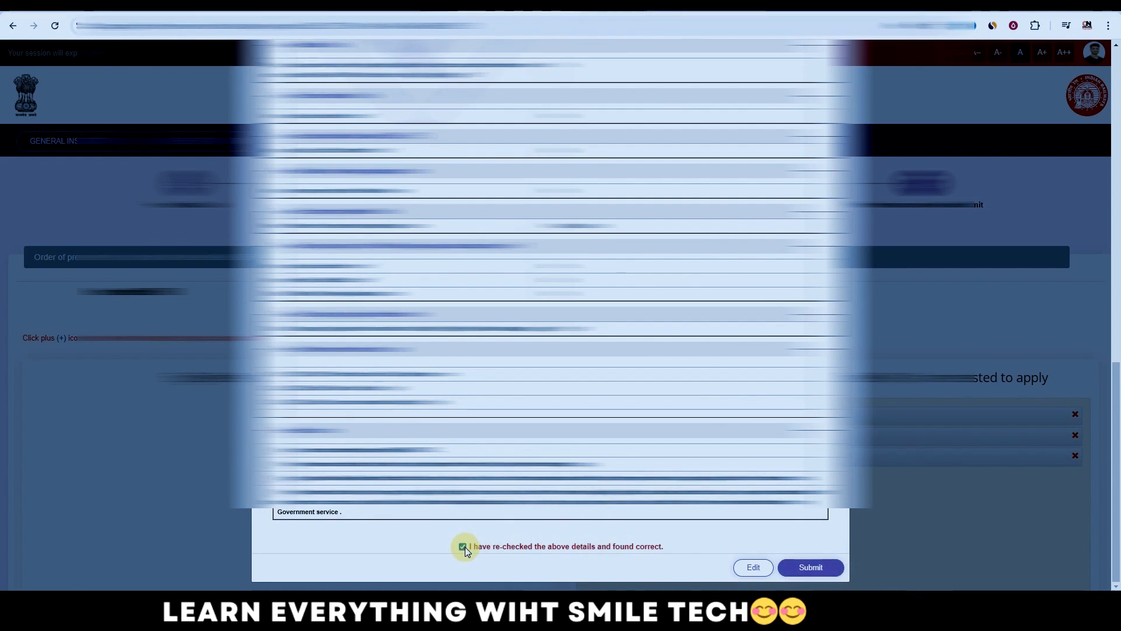
pyautogui.click(462, 546)
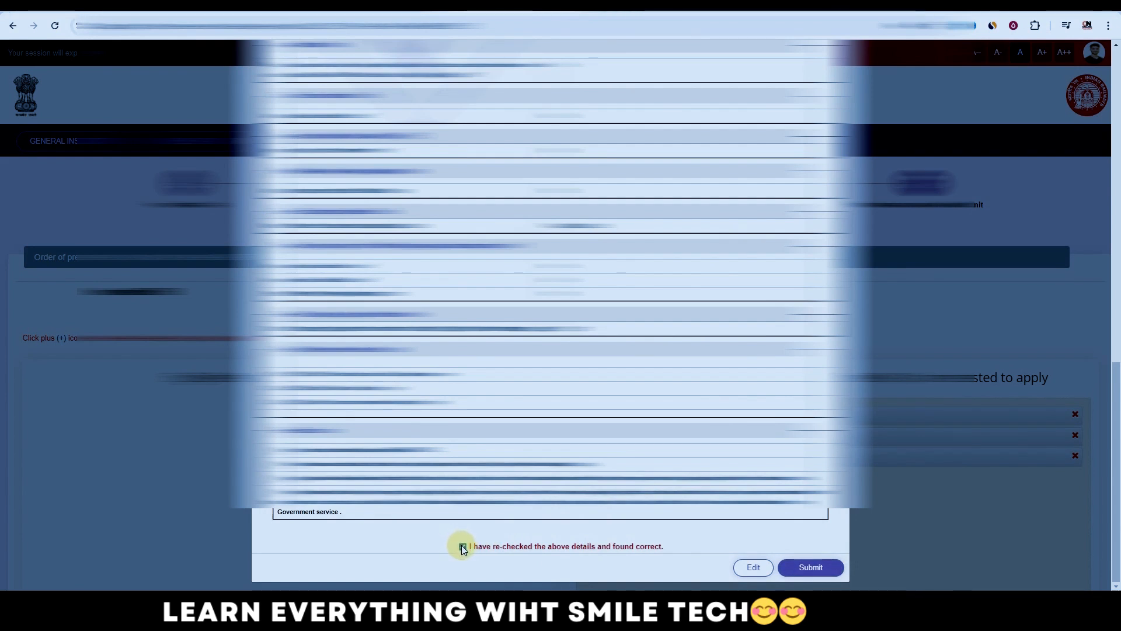
pyautogui.click(816, 571)
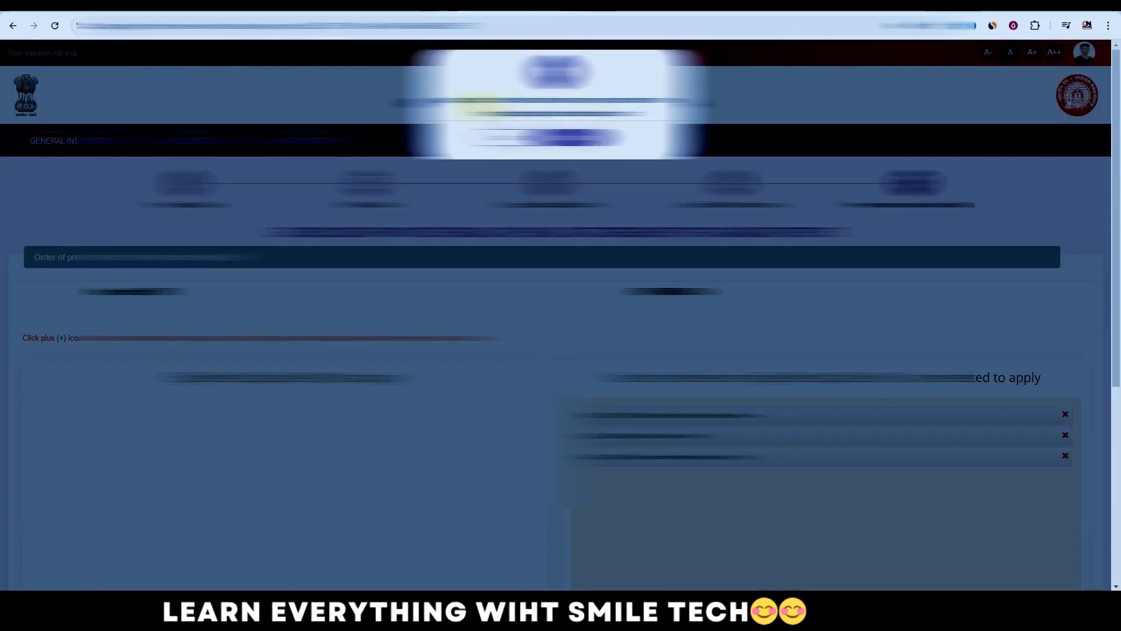
pyautogui.click(569, 139)
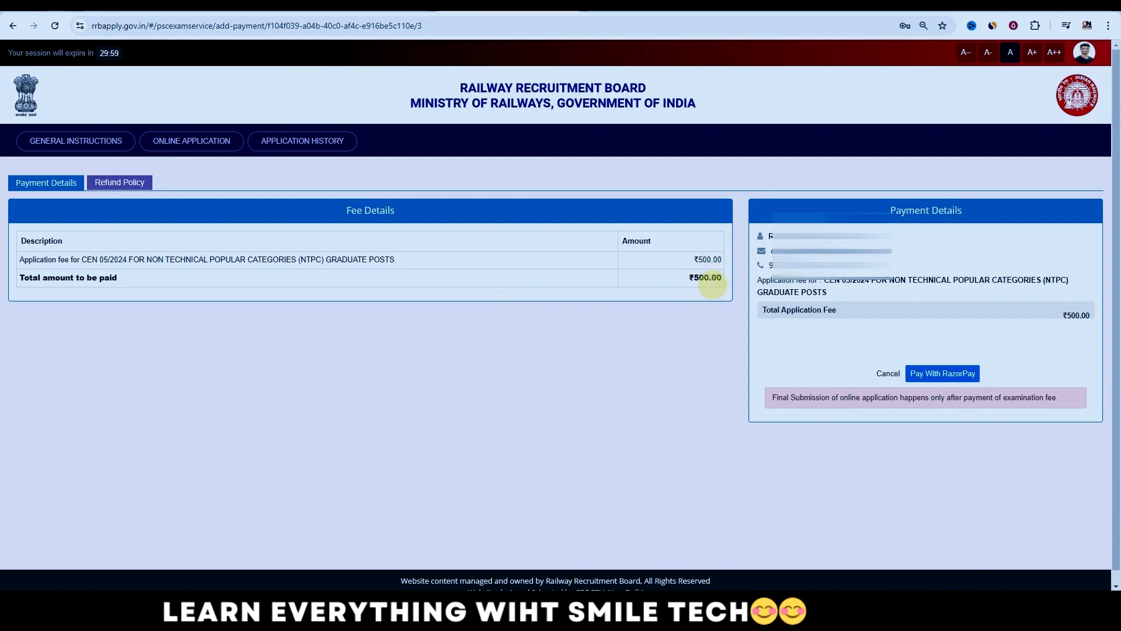
# Step: Start the ₹500 application fee payment with RazorPay via UPI and bring up the payment QR code
pyautogui.click(949, 376)
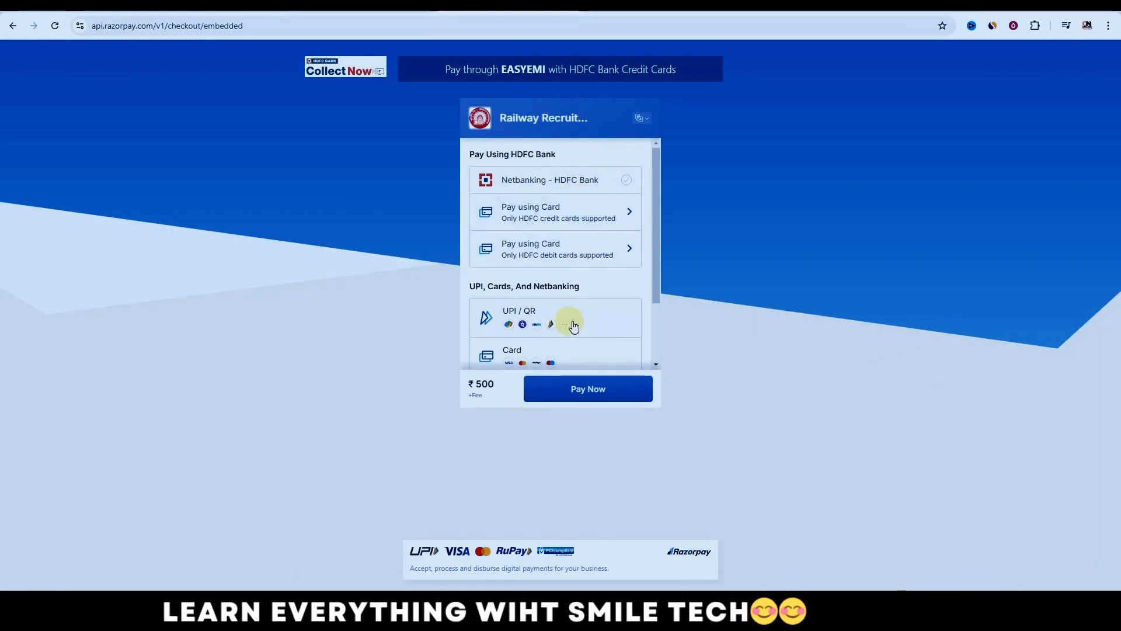
pyautogui.click(524, 313)
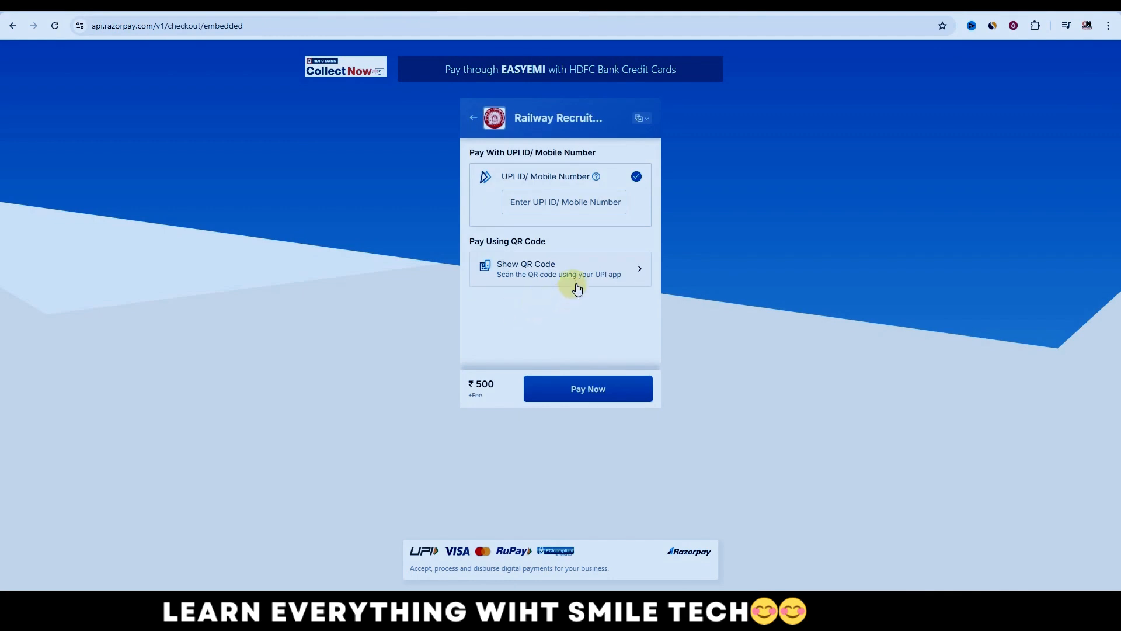
pyautogui.click(533, 269)
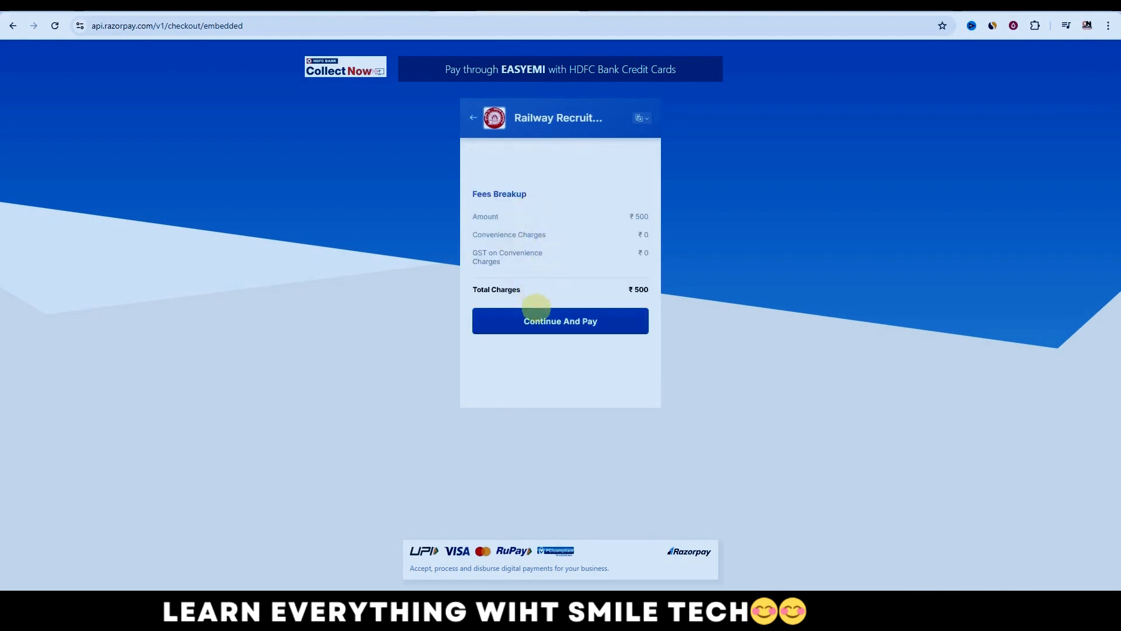
pyautogui.click(562, 323)
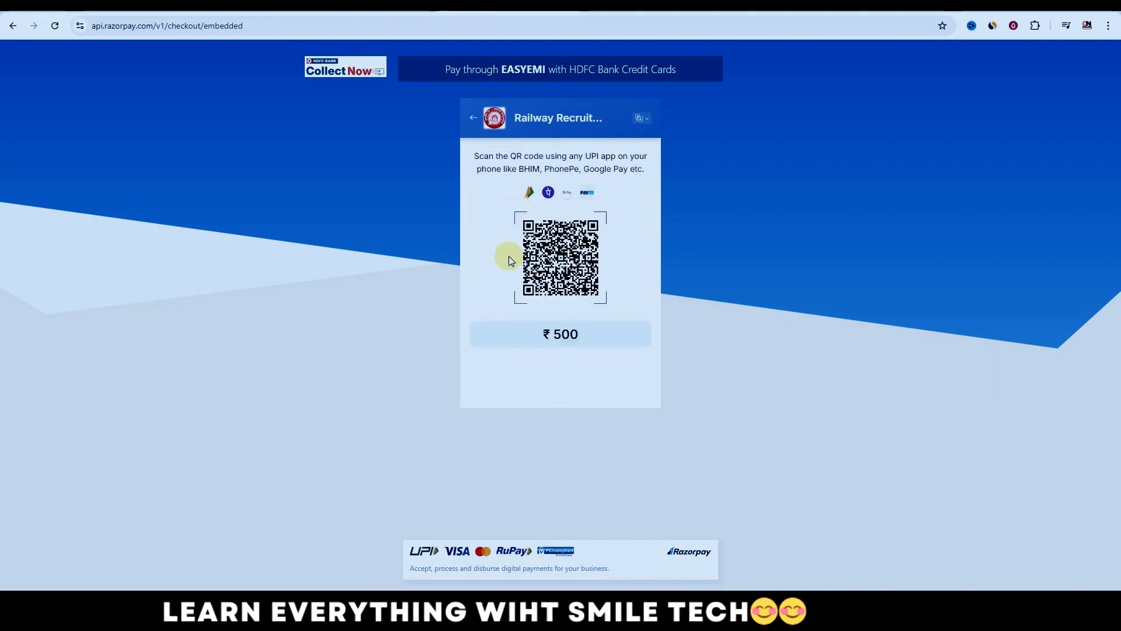